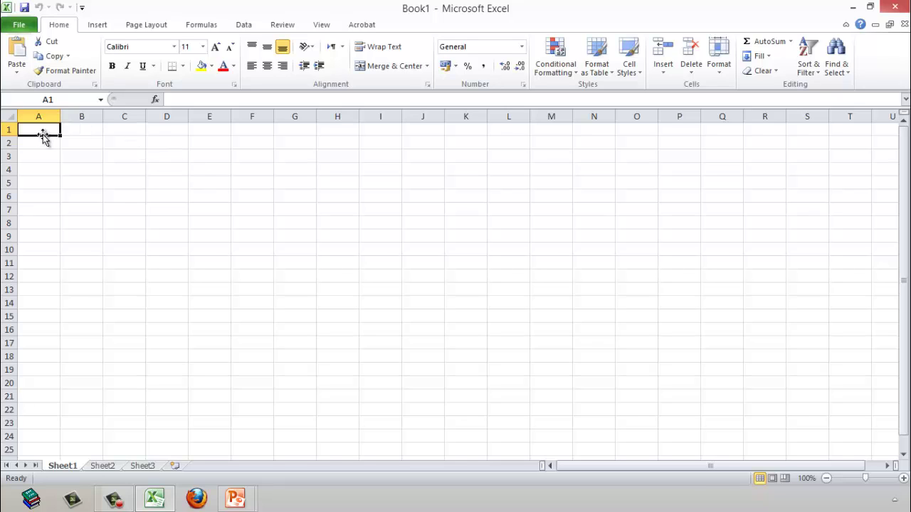
# Enter the column headers S.N in cell A1 and Activity Name in cell B1.
pyautogui.write('S.N')
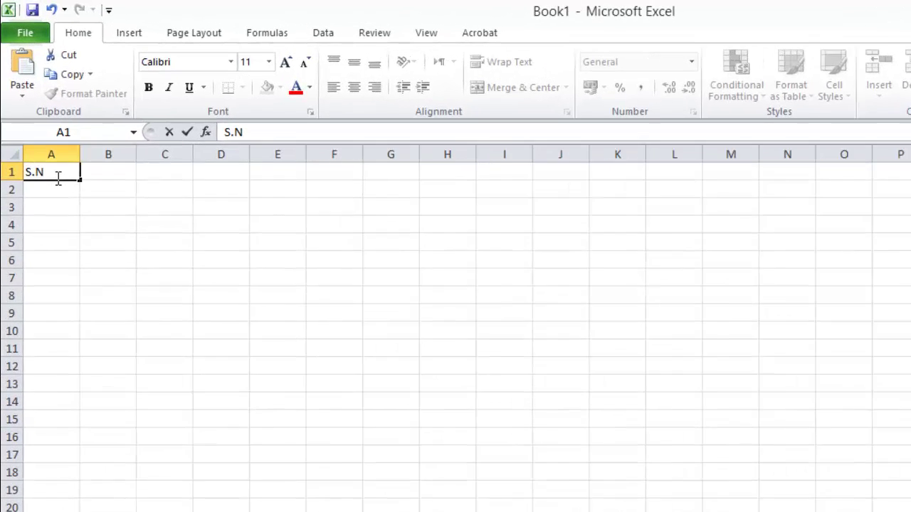
pyautogui.press('Tab')
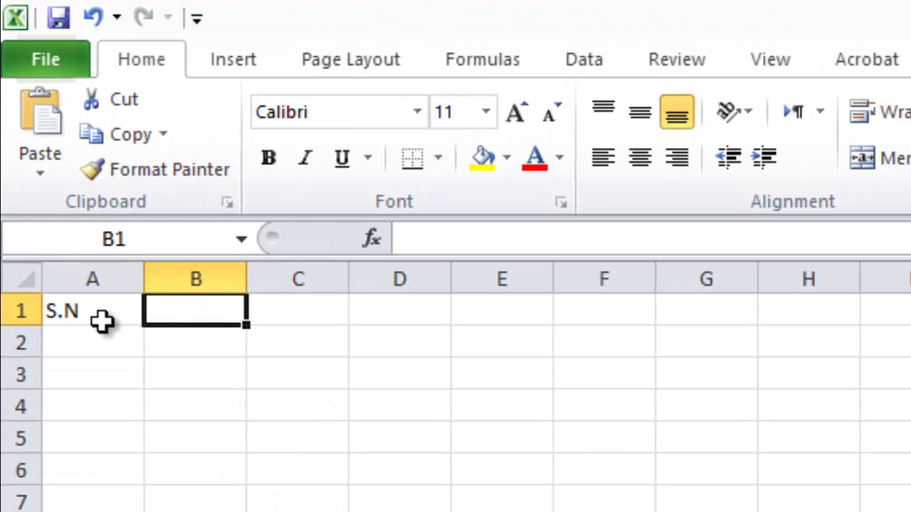
pyautogui.write('Activit')
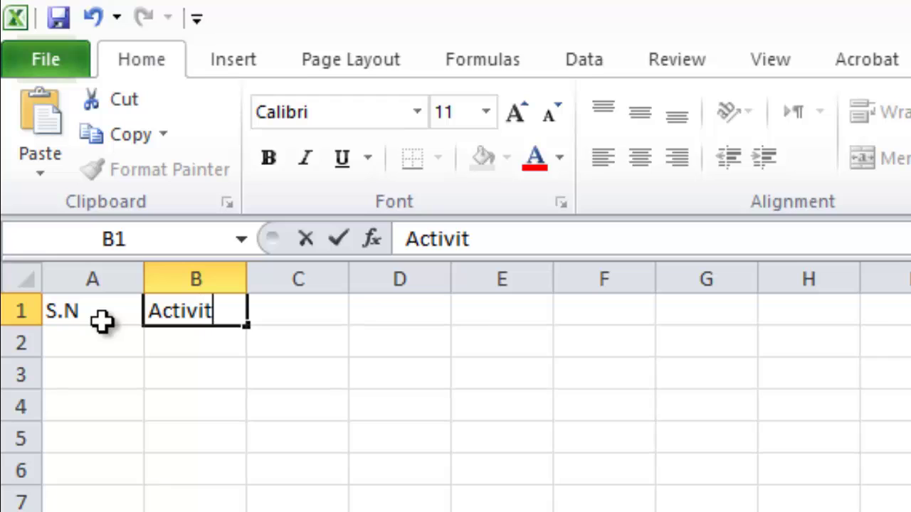
pyautogui.write('y Name')
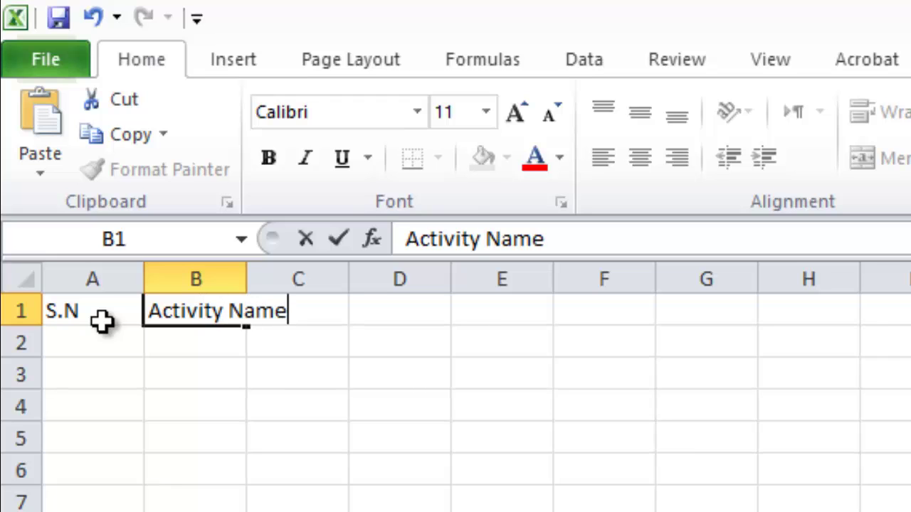
pyautogui.press('Tab')
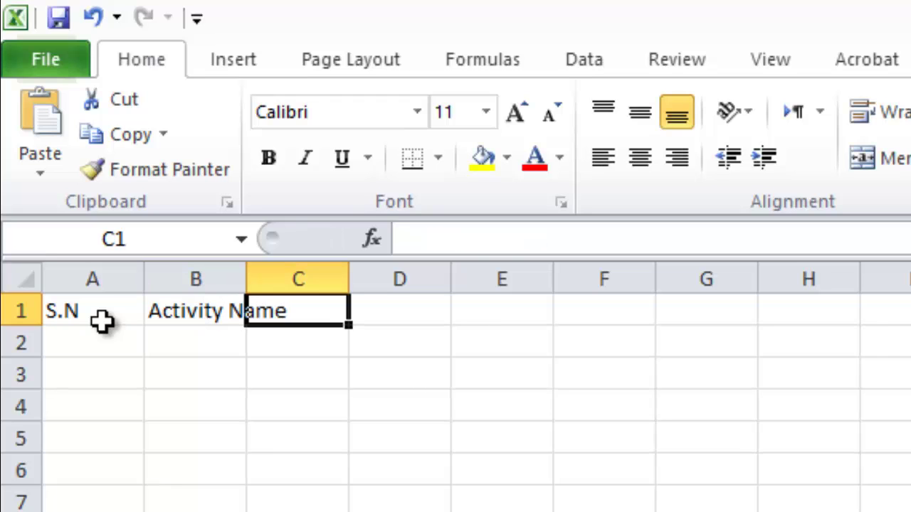
# Enter the header Activity Duration in cell C1.
pyautogui.write('A')
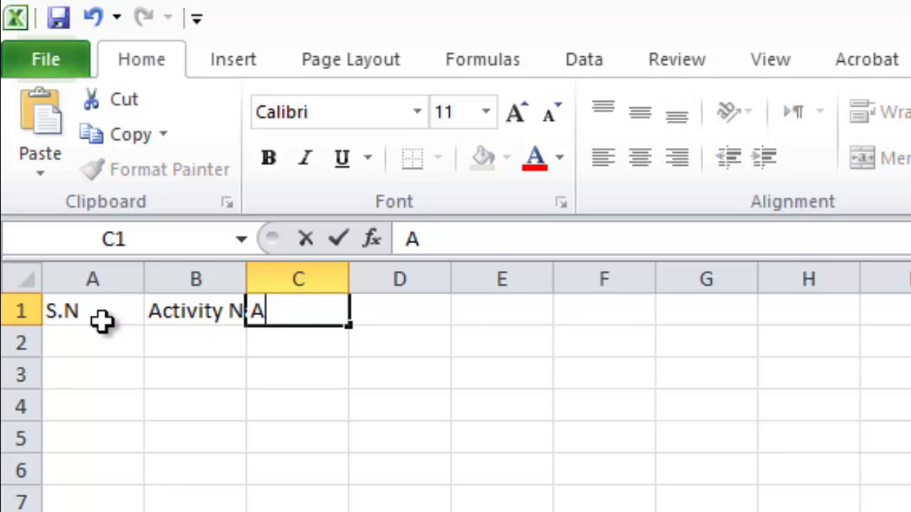
pyautogui.write('ctivity')
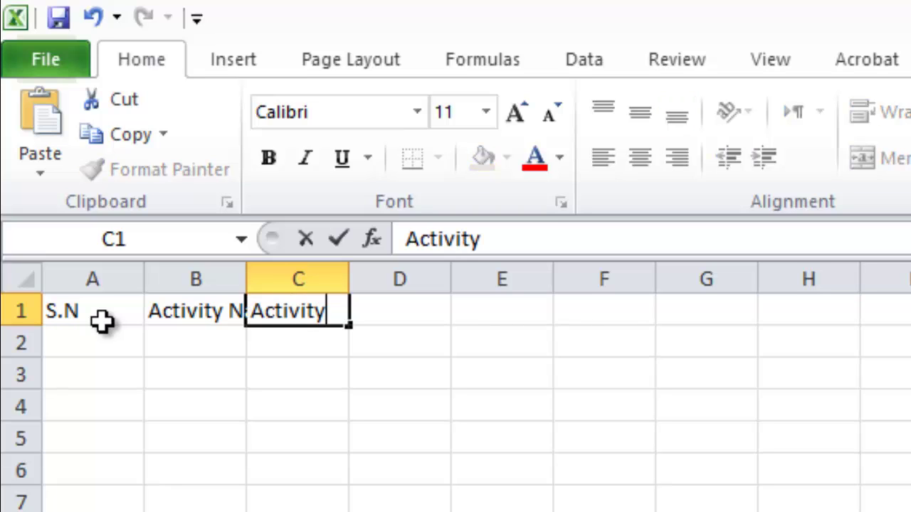
pyautogui.write(' Du')
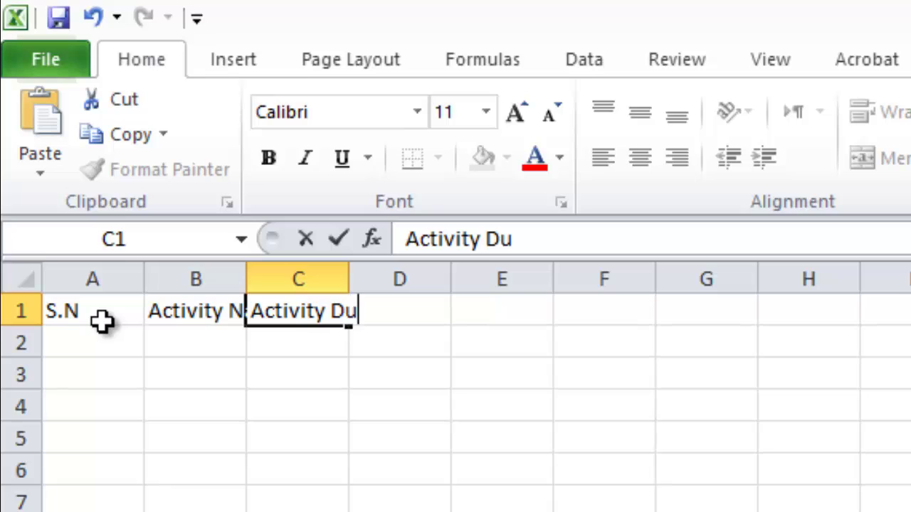
pyautogui.write('ration')
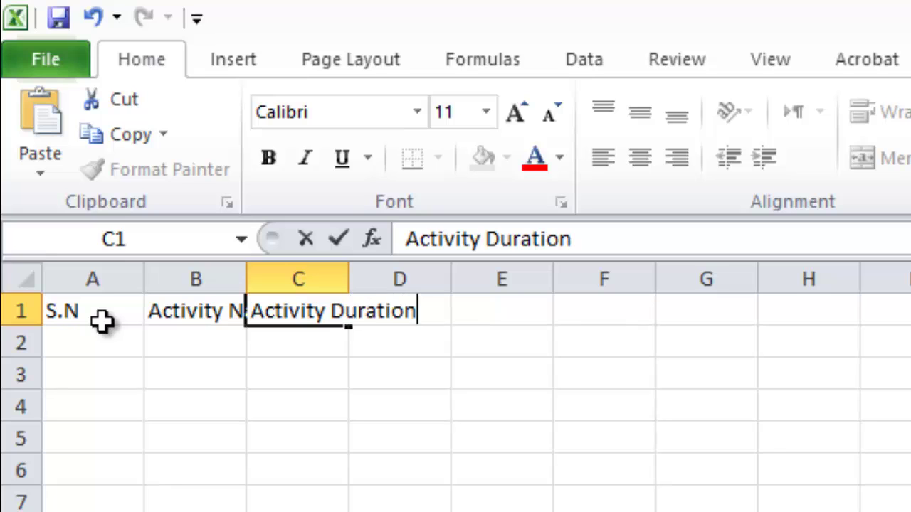
pyautogui.press('Tab')
# Enter the headers Start Date in cell D1 and Finish Date in cell E1.
pyautogui.write('Start')
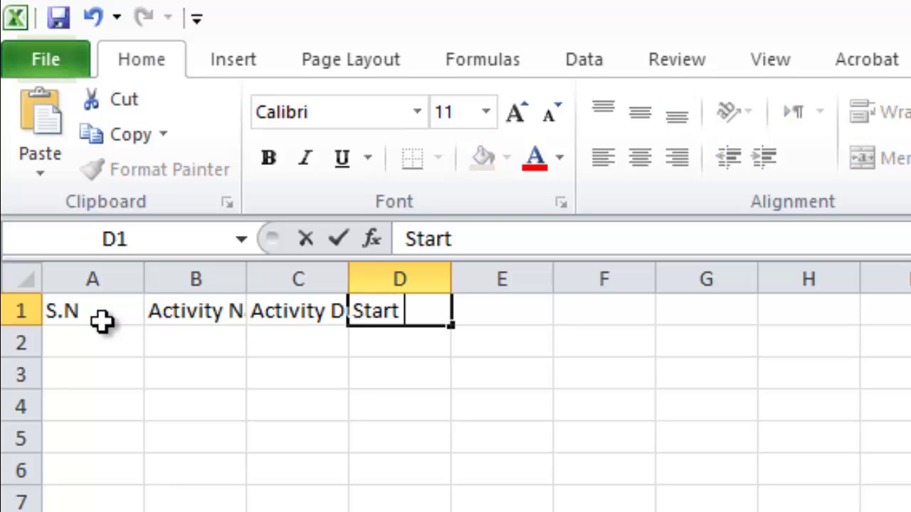
pyautogui.write(' Date')
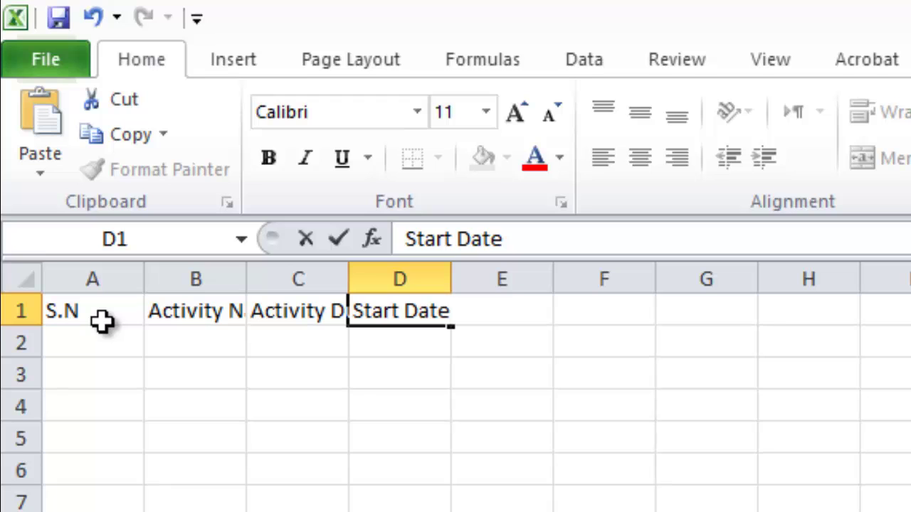
pyautogui.press('Tab')
pyautogui.write('Finish')
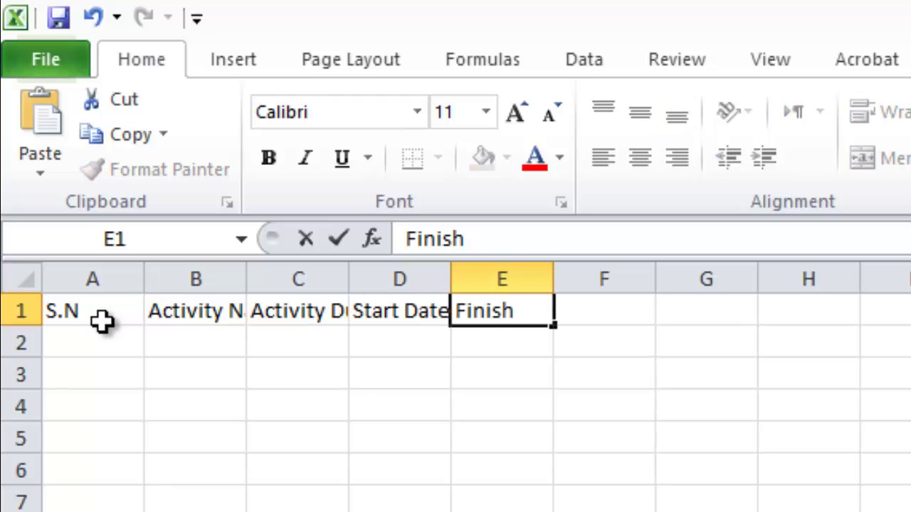
pyautogui.write(' Date')
pyautogui.press('Return')
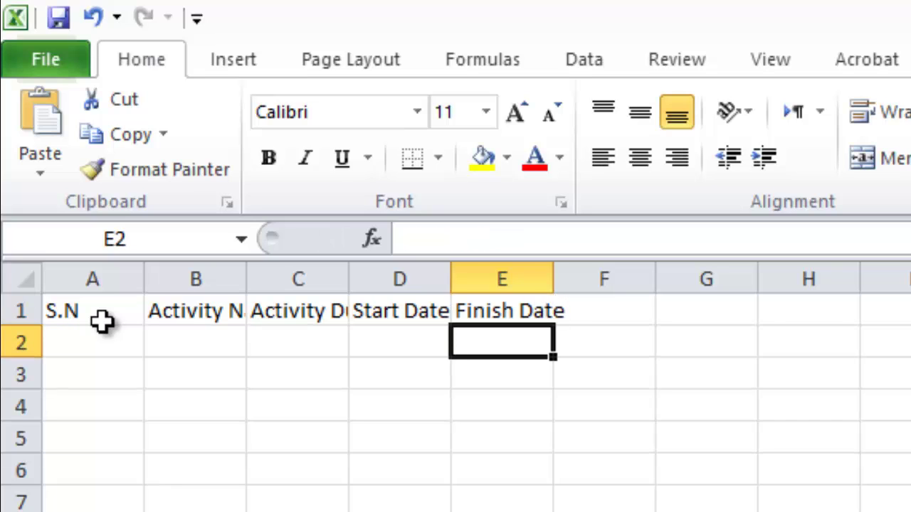
# Widen columns B and C so the Activity Name and Activity Duration headers fit with room to spare.
pyautogui.click(197, 278)
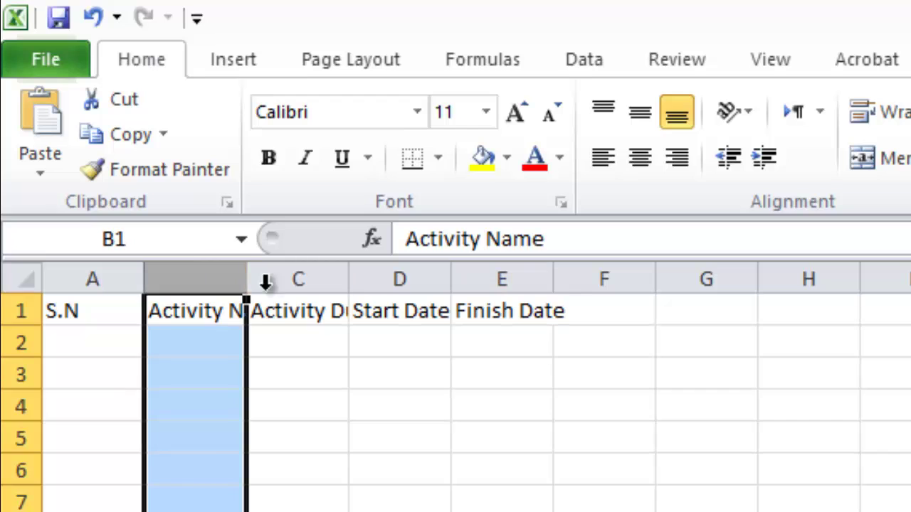
pyautogui.moveTo(248, 281); pyautogui.dragTo(363, 299)
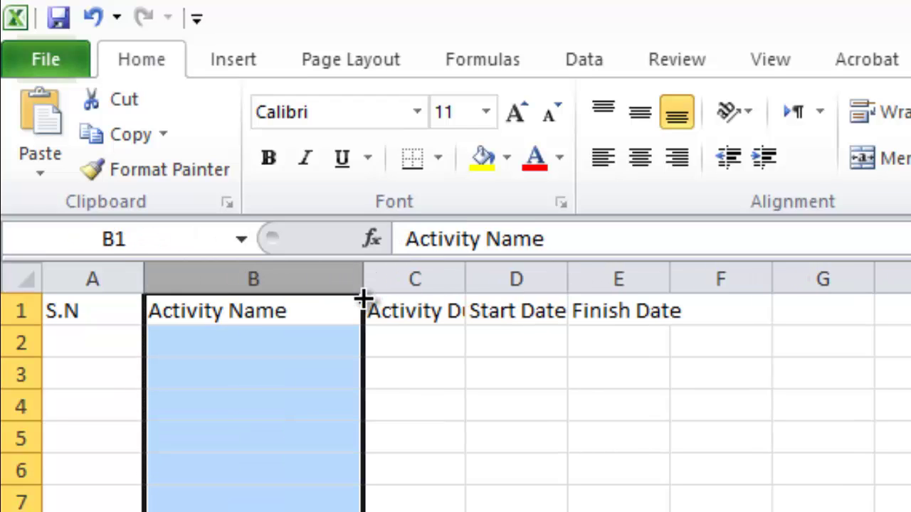
pyautogui.moveTo(367, 265); pyautogui.dragTo(479, 283)
pyautogui.click(539, 274)
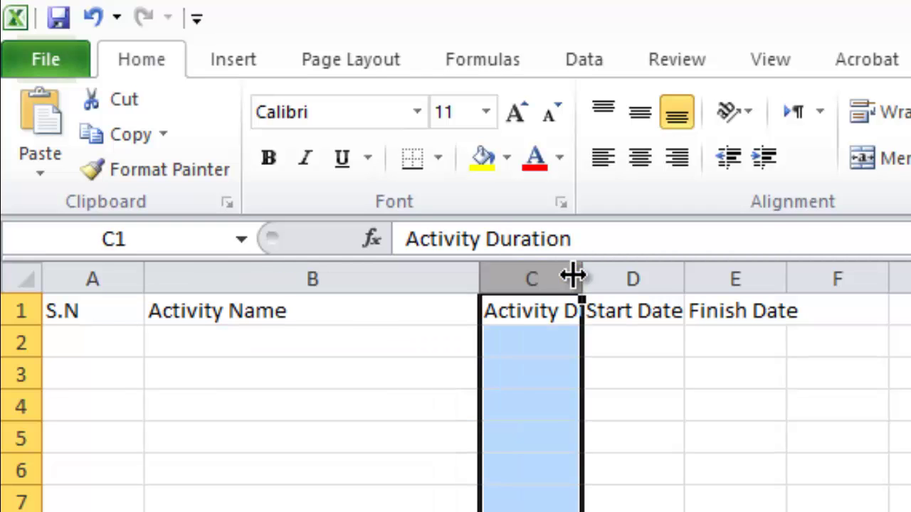
pyautogui.moveTo(573, 277); pyautogui.dragTo(651, 284)
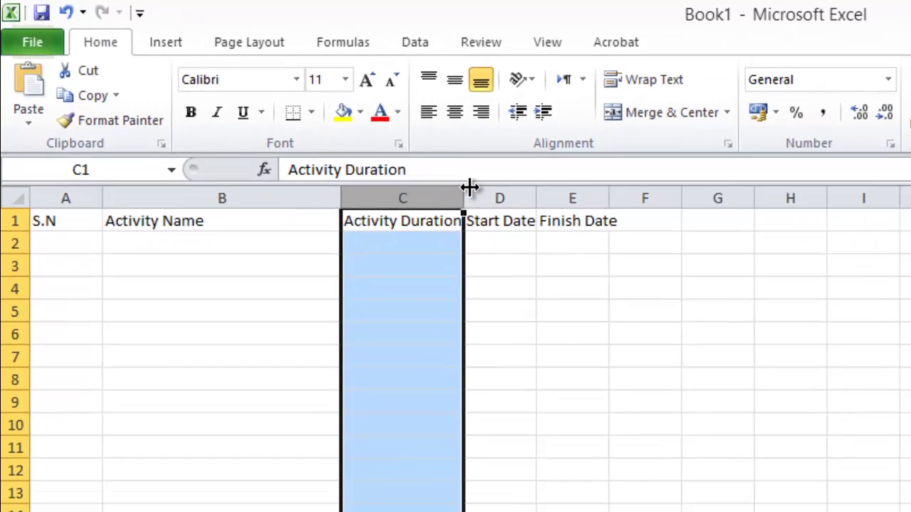
pyautogui.moveTo(612, 246); pyautogui.dragTo(655, 256)
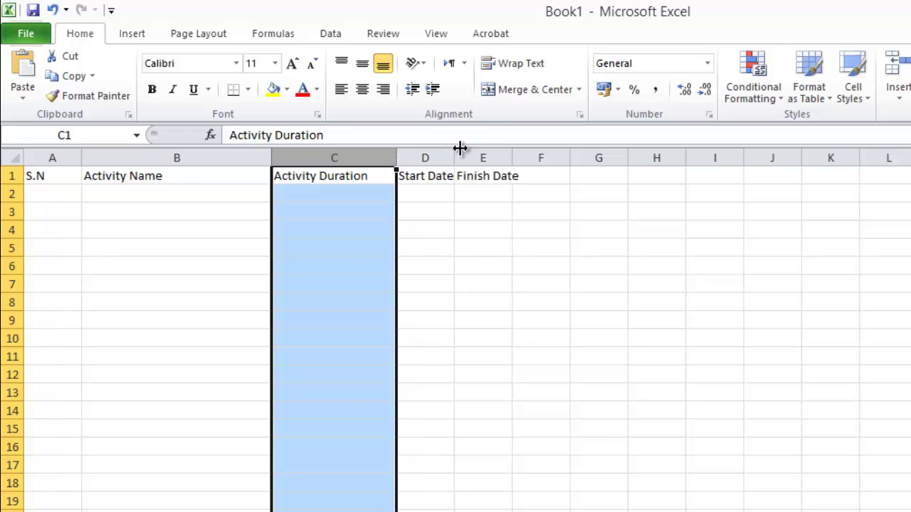
# Widen the Start Date and Finish Date columns slightly and narrow the S.N column to suit its header.
pyautogui.click(431, 151)
pyautogui.moveTo(456, 154); pyautogui.dragTo(486, 154)
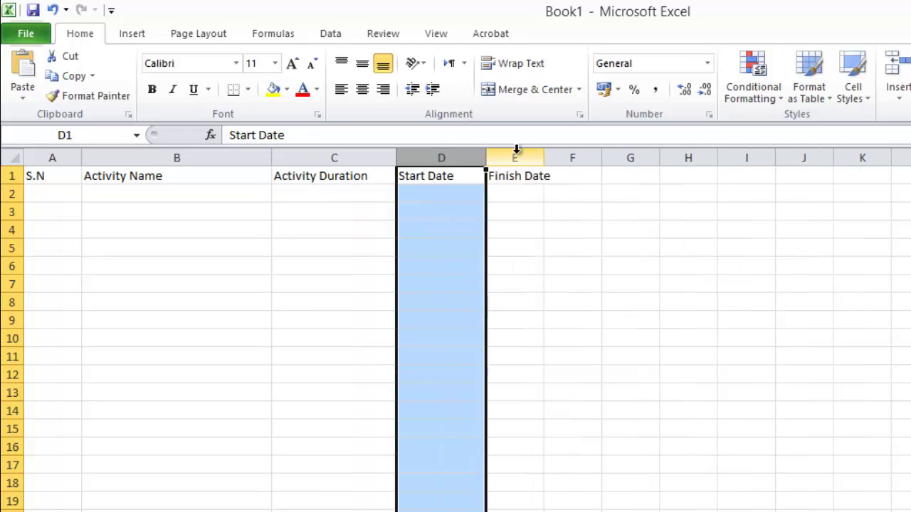
pyautogui.click(516, 150)
pyautogui.moveTo(545, 155); pyautogui.dragTo(576, 162)
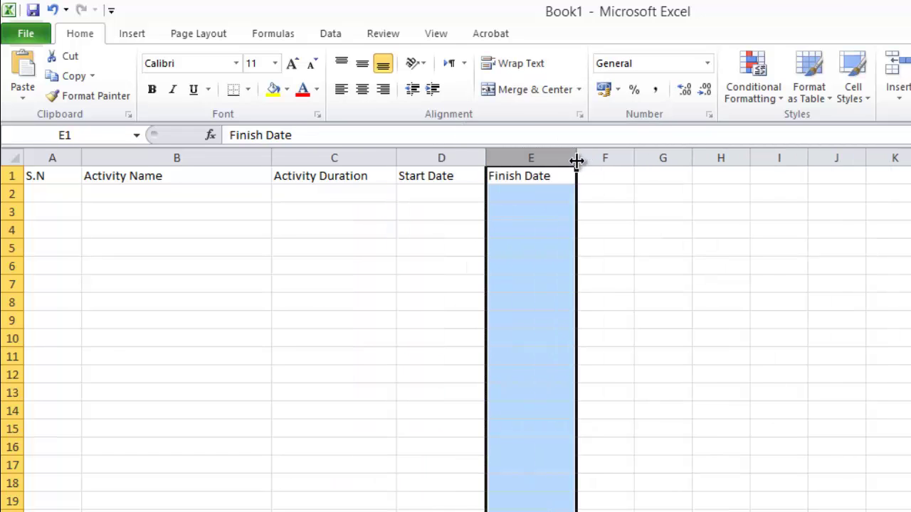
pyautogui.moveTo(82, 155); pyautogui.dragTo(61, 155)
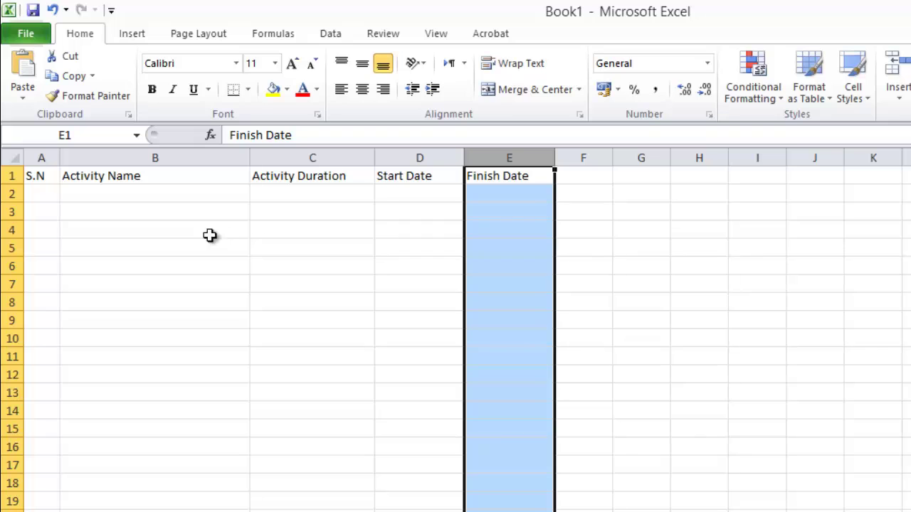
pyautogui.click(41, 196)
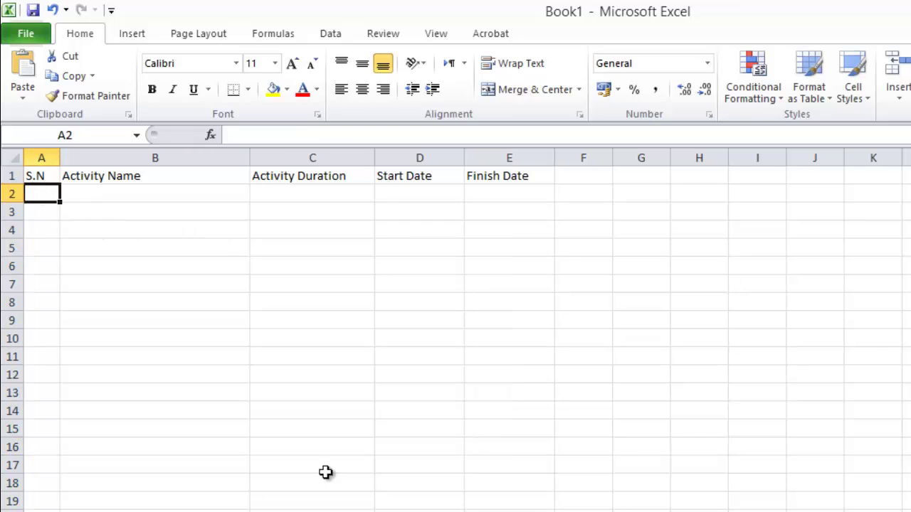
pyautogui.click(296, 216)
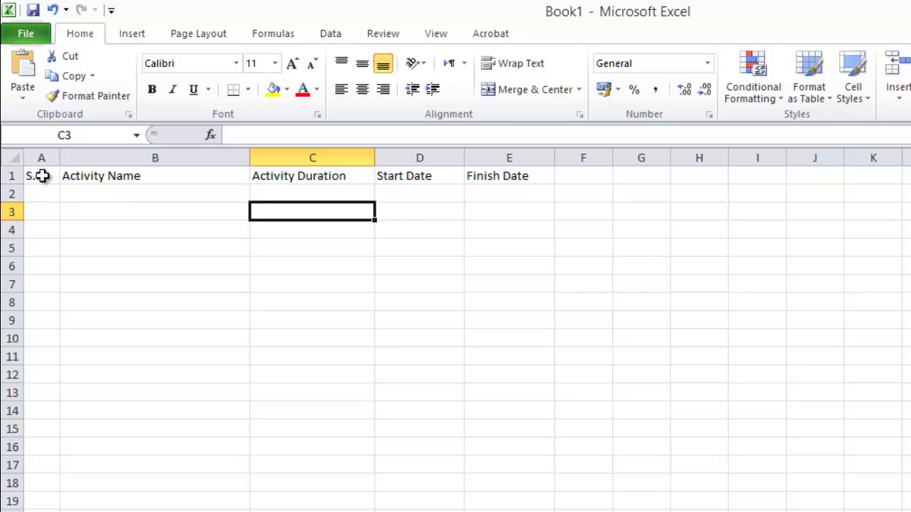
# Apply thin outline and inside borders to the table range A1:E35 through the Format Cells settings.
pyautogui.moveTo(42, 176); pyautogui.dragTo(480, 482)
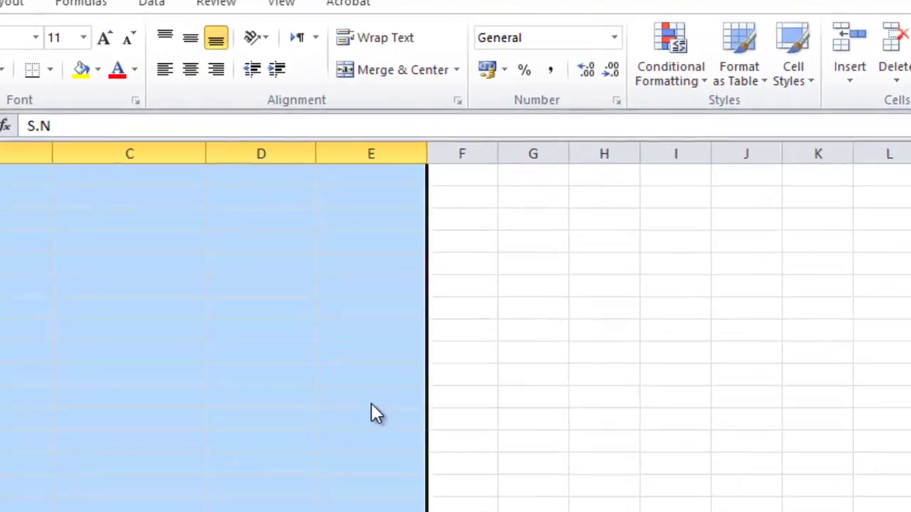
pyautogui.rightClick(372, 406)
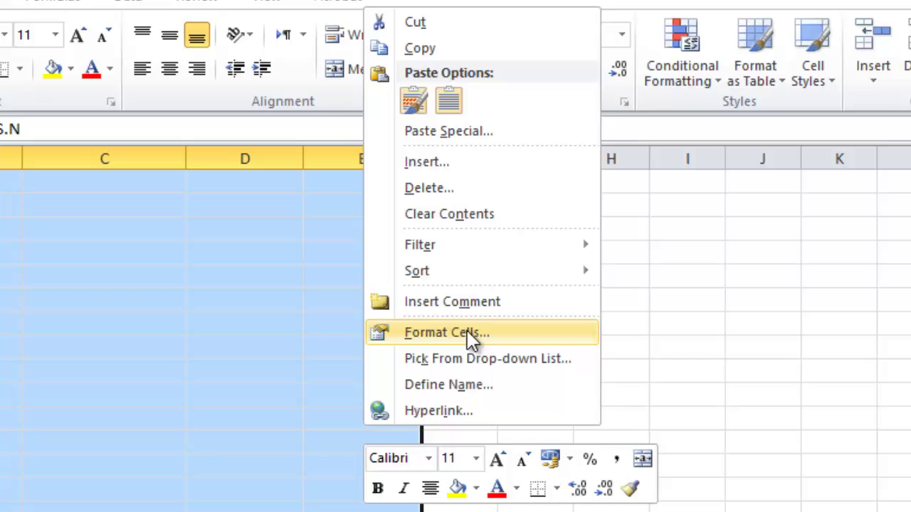
pyautogui.click(467, 332)
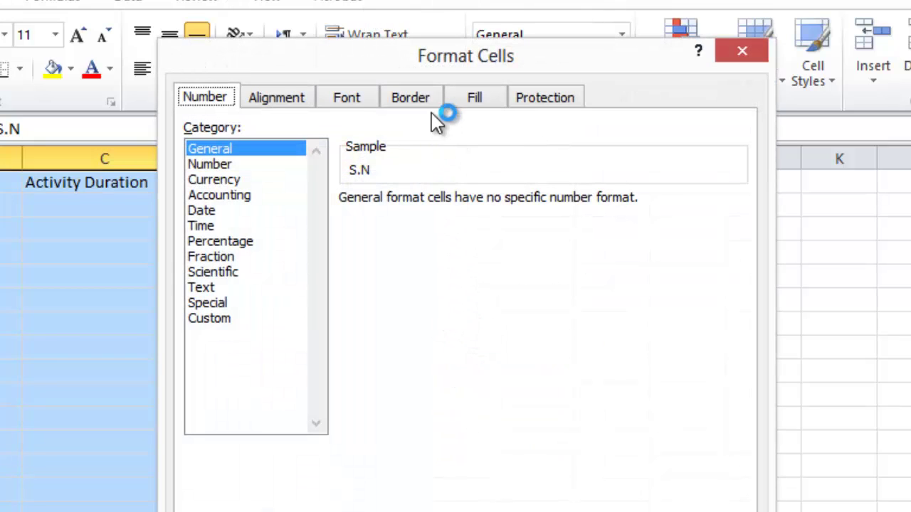
pyautogui.click(417, 100)
pyautogui.click(557, 171)
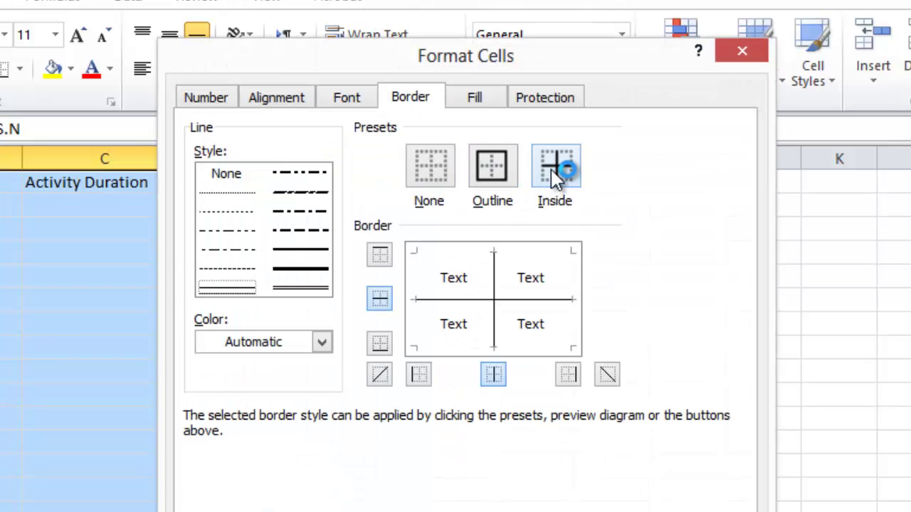
pyautogui.click(511, 167)
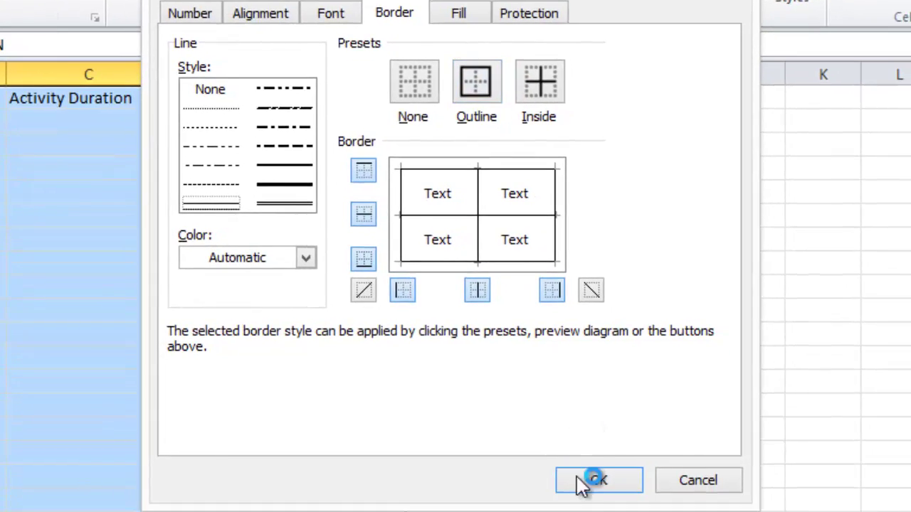
pyautogui.click(595, 481)
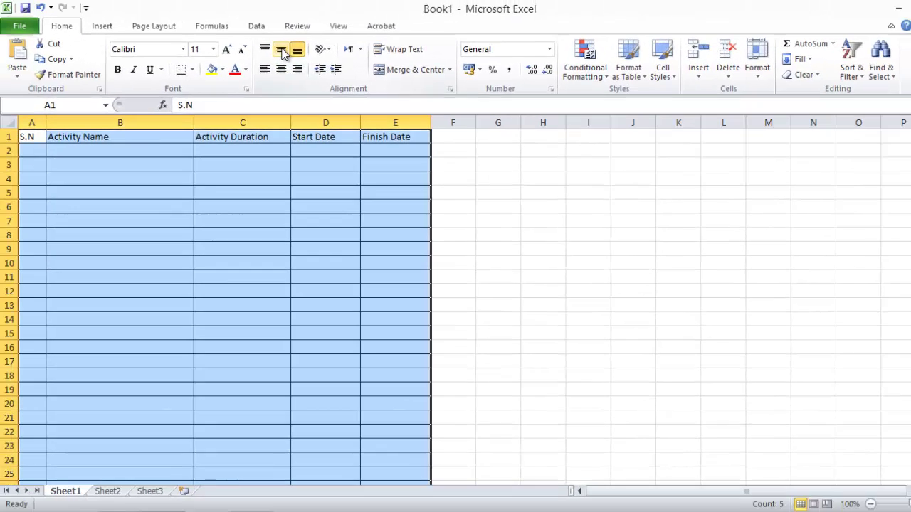
# Center the contents of the bordered table range both vertically and horizontally.
pyautogui.click(282, 52)
pyautogui.click(281, 70)
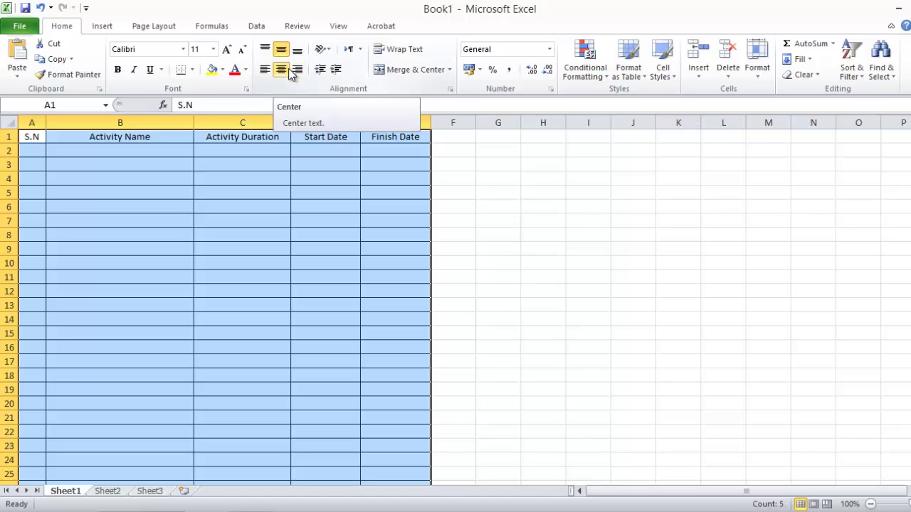
pyautogui.click(517, 196)
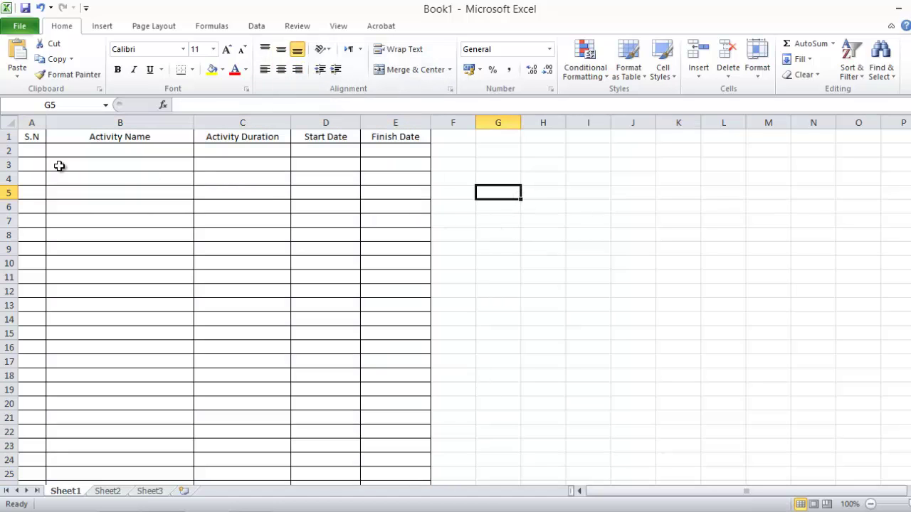
# Set the row height of rows 2 to 35 to 30.
pyautogui.moveTo(10, 151); pyautogui.dragTo(6, 456)
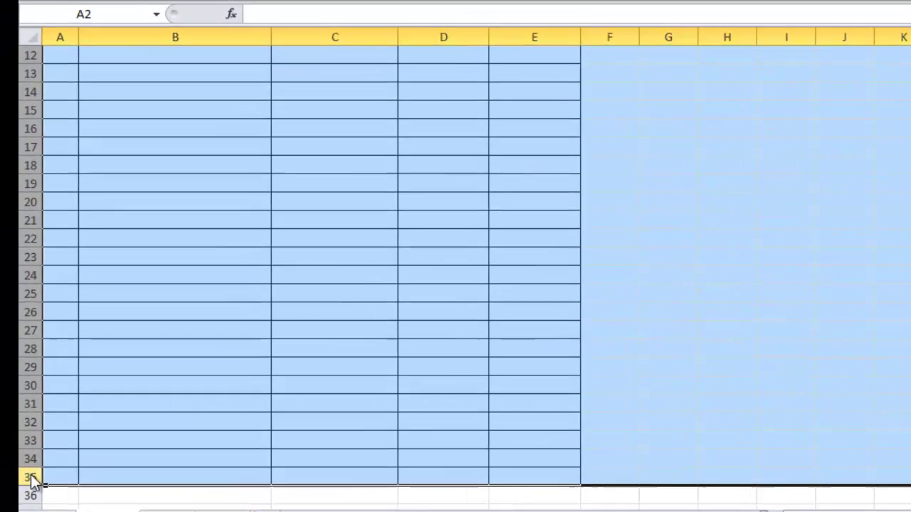
pyautogui.rightClick(8, 459)
pyautogui.click(141, 428)
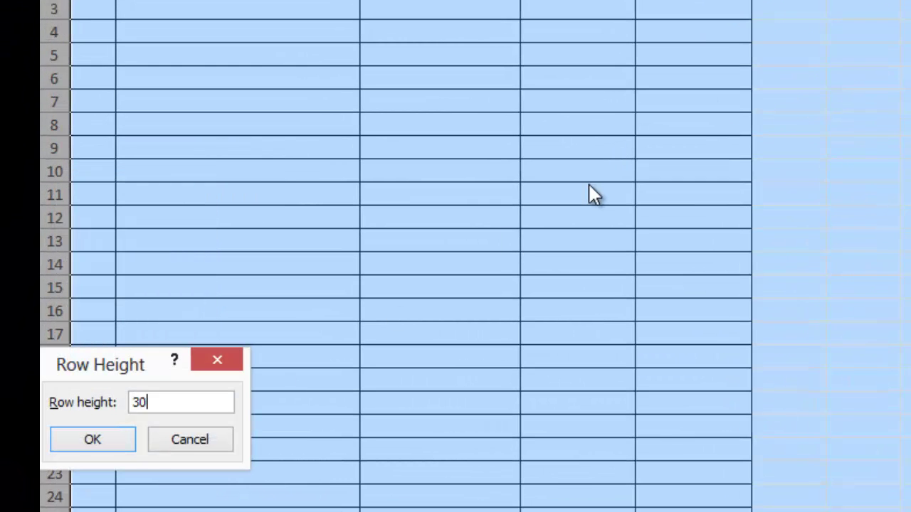
pyautogui.press('Return')
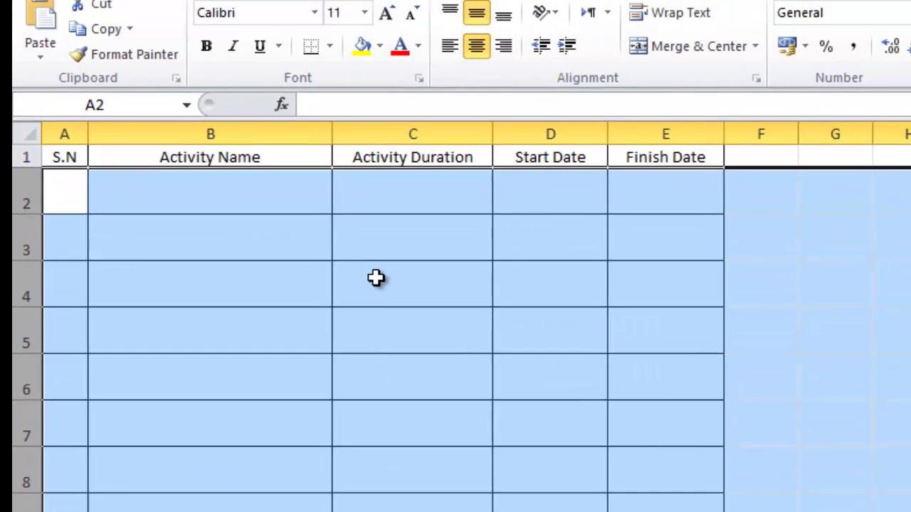
pyautogui.click(395, 186)
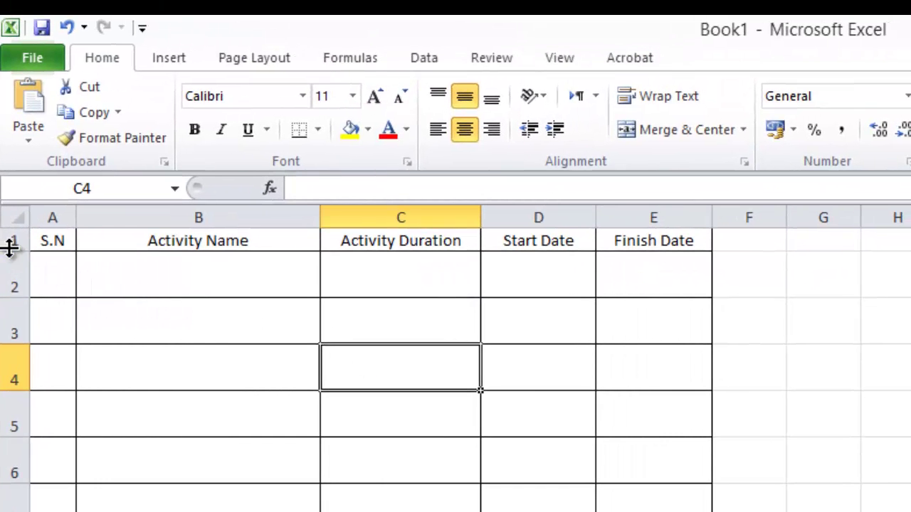
# Make the header row about as tall as the rows below and format cells A1:E1 bold with a yellow fill.
pyautogui.moveTo(10, 247); pyautogui.dragTo(8, 276)
pyautogui.click(124, 333)
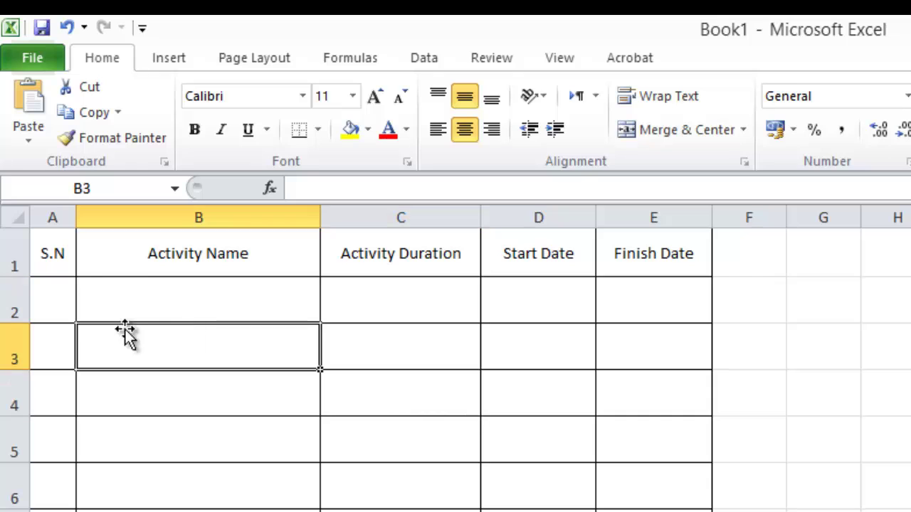
pyautogui.moveTo(57, 252); pyautogui.dragTo(712, 265)
pyautogui.click(190, 131)
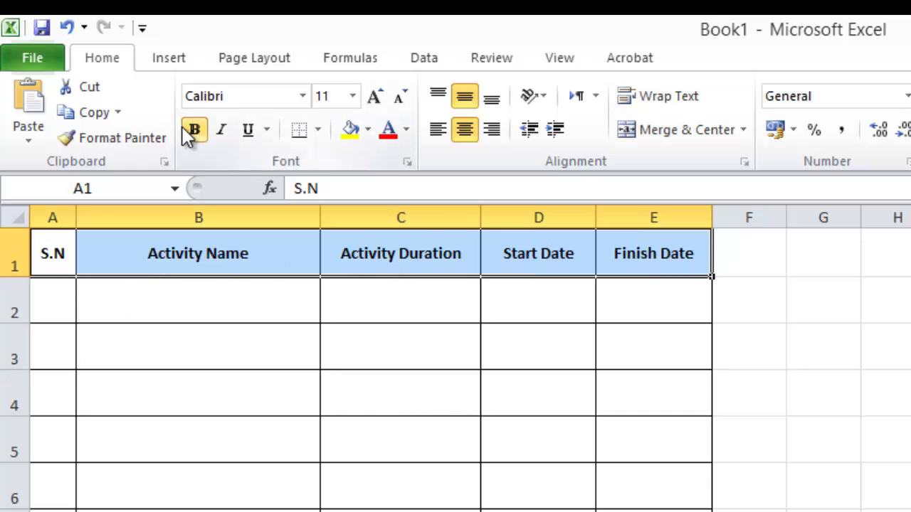
pyautogui.click(368, 130)
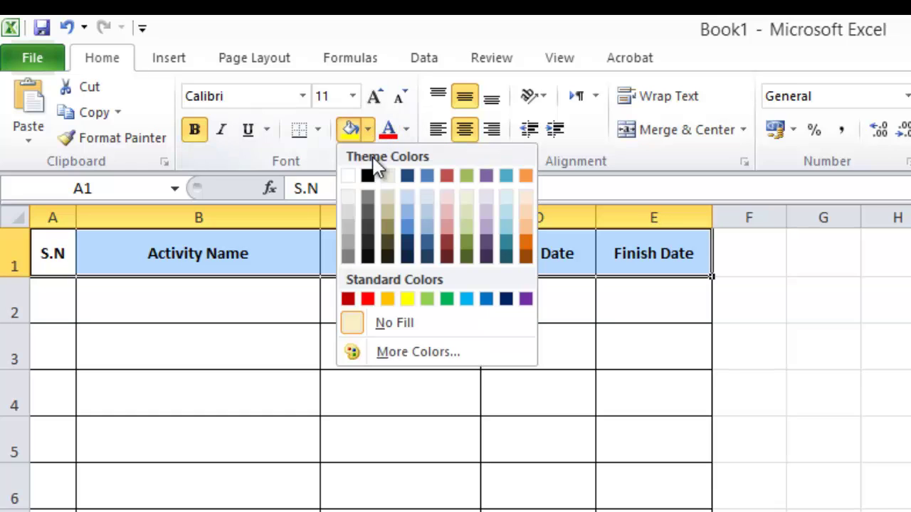
pyautogui.click(407, 299)
pyautogui.click(332, 420)
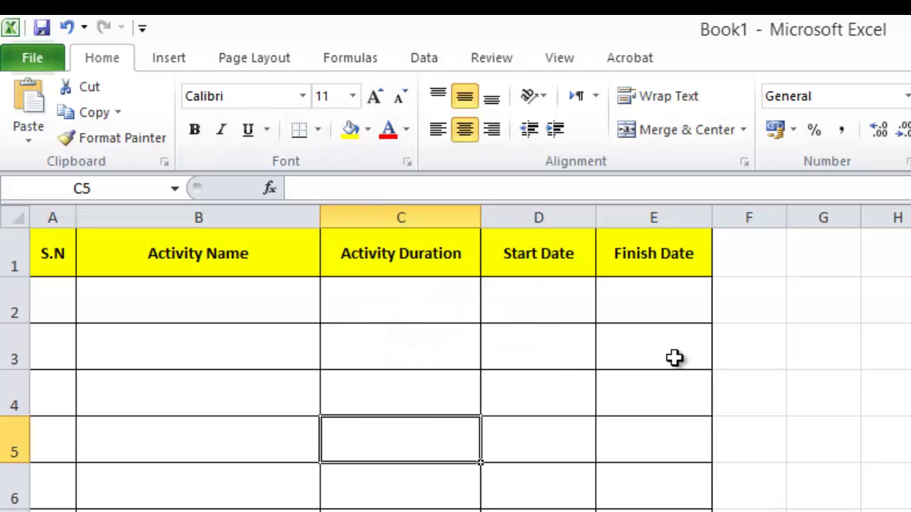
# Widen the Start Date column very slightly and the Activity Name column by about a third.
pyautogui.moveTo(595, 217); pyautogui.dragTo(597, 217)
pyautogui.click(548, 311)
pyautogui.moveTo(322, 218); pyautogui.dragTo(396, 217)
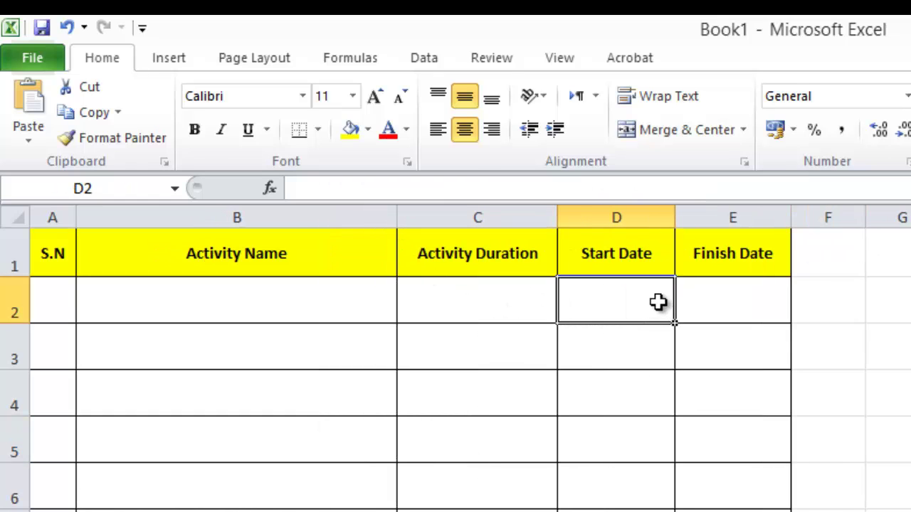
# Apply a double-line outline border around the header cells A1:E1 through the Format Cells settings.
pyautogui.moveTo(54, 255); pyautogui.dragTo(738, 257)
pyautogui.rightClick(738, 257)
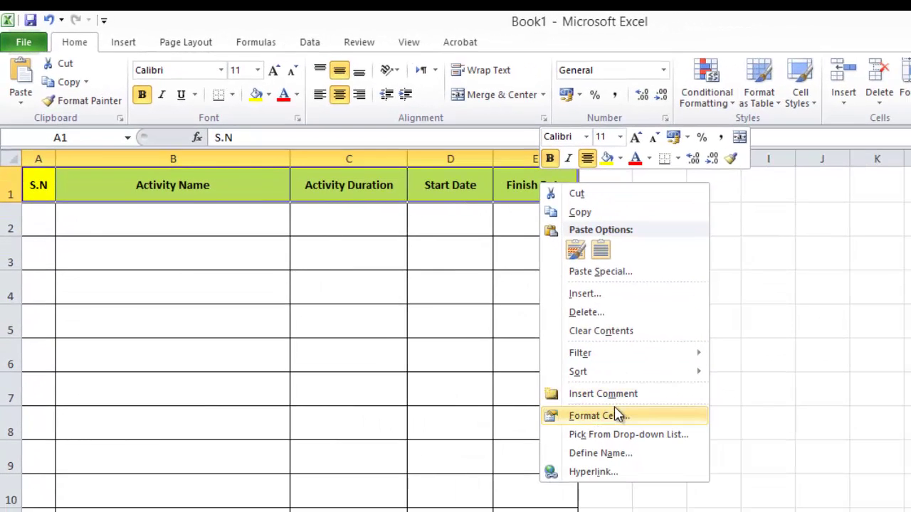
pyautogui.click(615, 410)
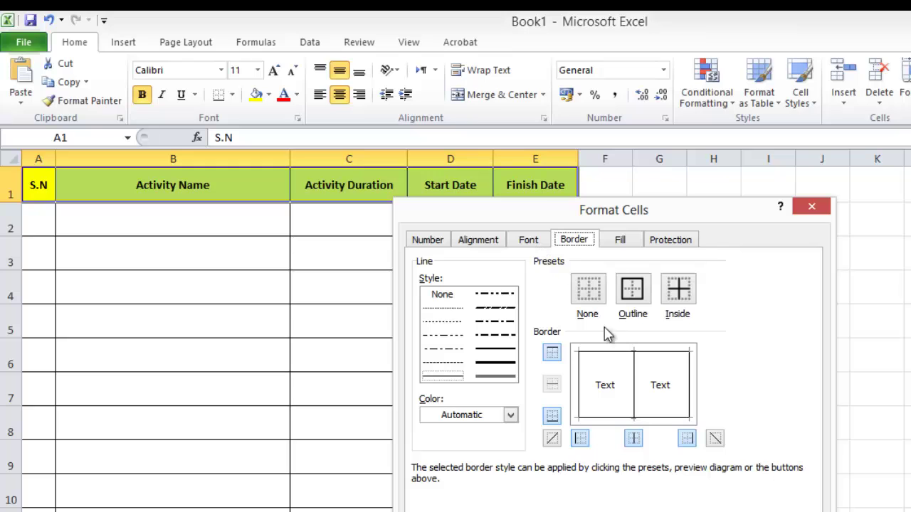
pyautogui.click(491, 375)
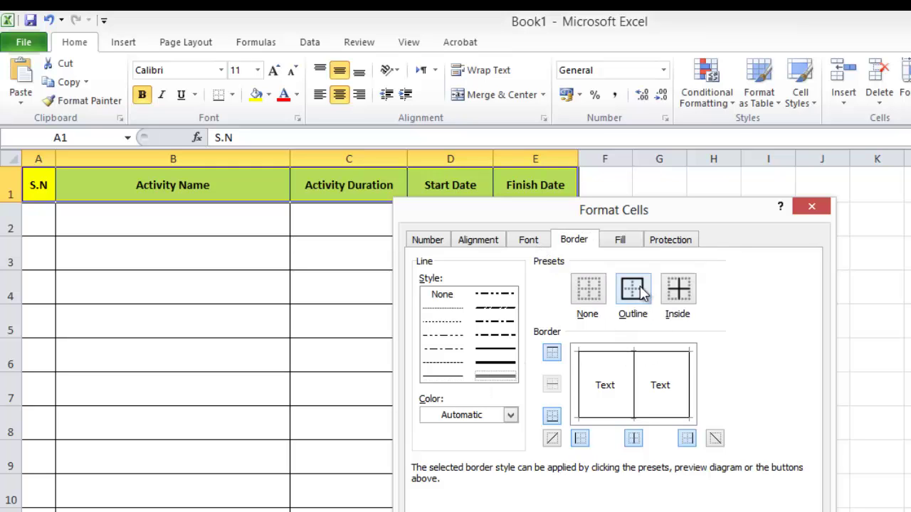
pyautogui.click(642, 295)
pyautogui.press('Return')
pyautogui.click(694, 322)
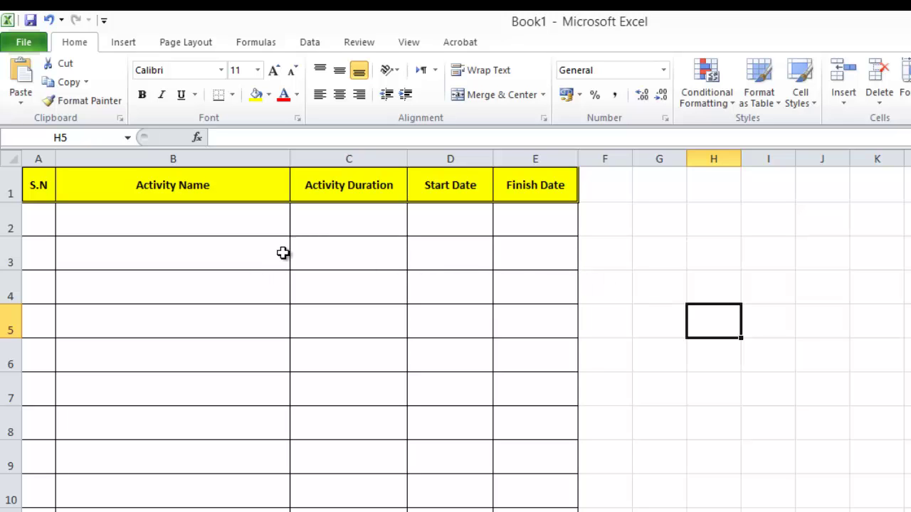
pyautogui.scroll(-8, 207, 259)
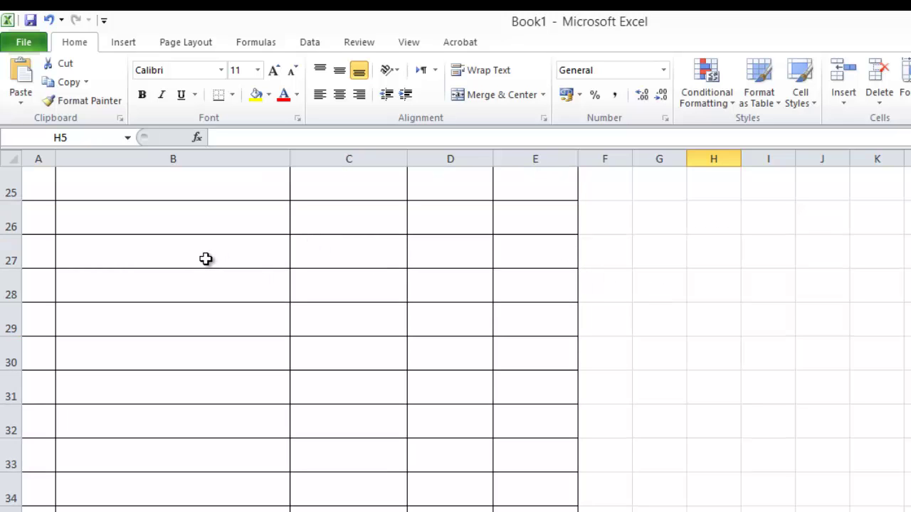
pyautogui.scroll(8, 206, 259)
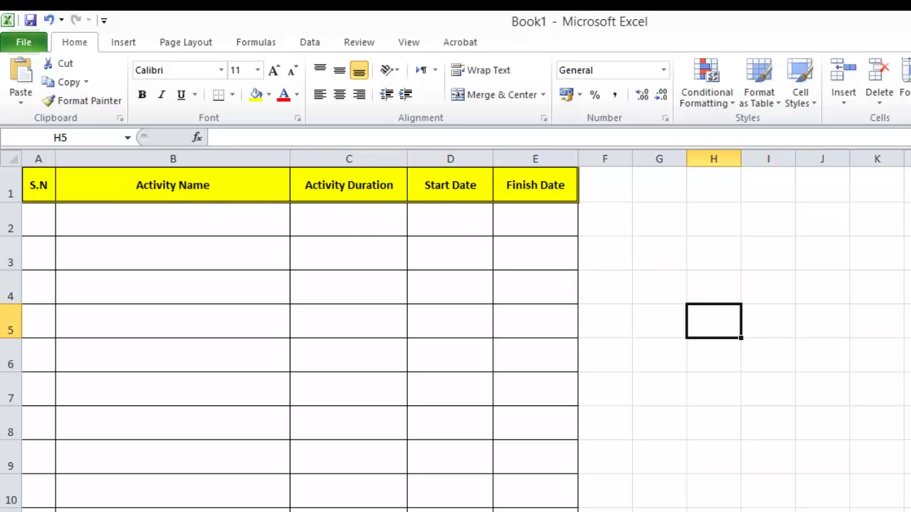
pyautogui.click(387, 502)
# Enter the formula =E2-D2 in cell C2 to calculate the first activity's duration from its finish and start dates.
pyautogui.click(349, 224)
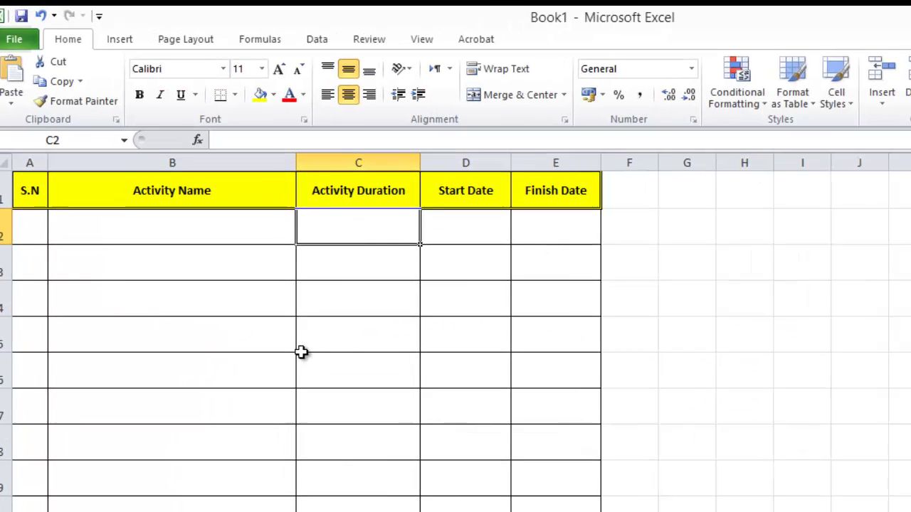
pyautogui.write('=')
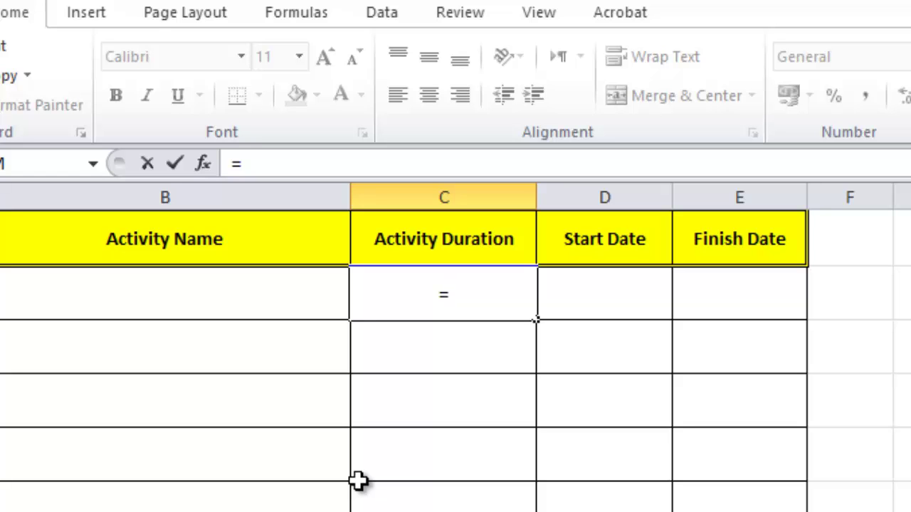
pyautogui.press('Right')
pyautogui.press('Right')
pyautogui.write('-')
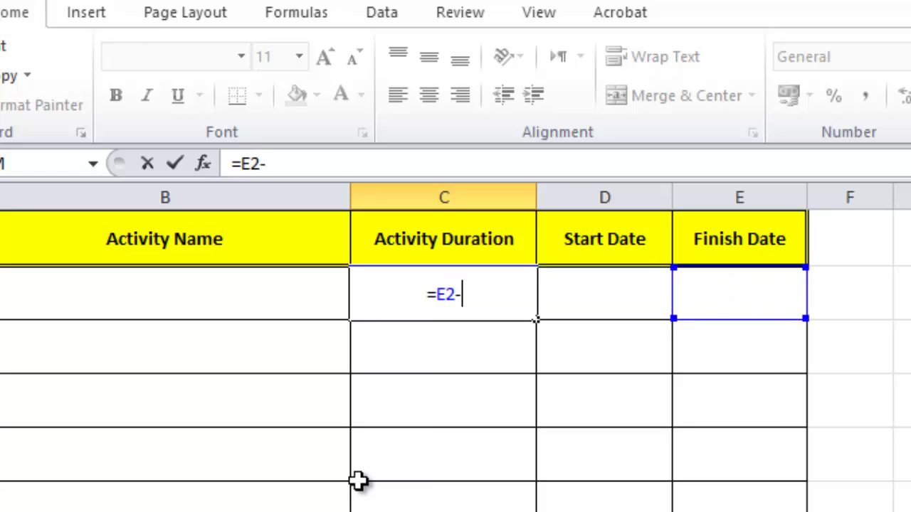
pyautogui.press('Right')
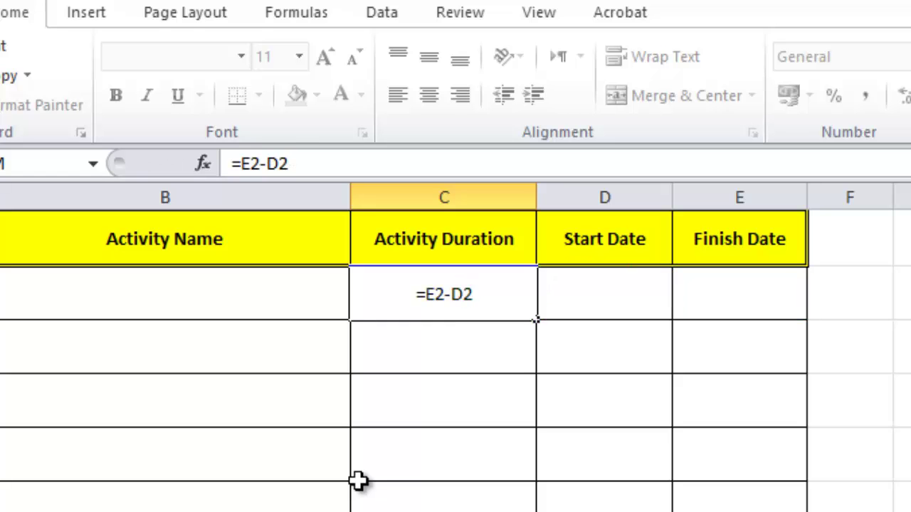
pyautogui.press('Return')
# Copy the duration formula from C2 down the Activity Duration column through the rest of the table.
pyautogui.click(477, 296)
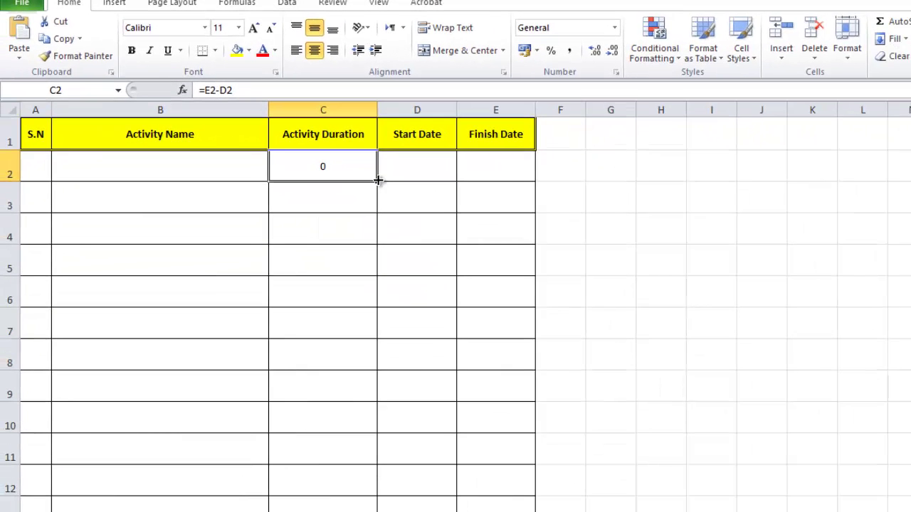
pyautogui.moveTo(446, 241); pyautogui.dragTo(432, 511)
pyautogui.moveTo(378, 509); pyautogui.dragTo(368, 486)
pyautogui.scroll(8, 51, 162)
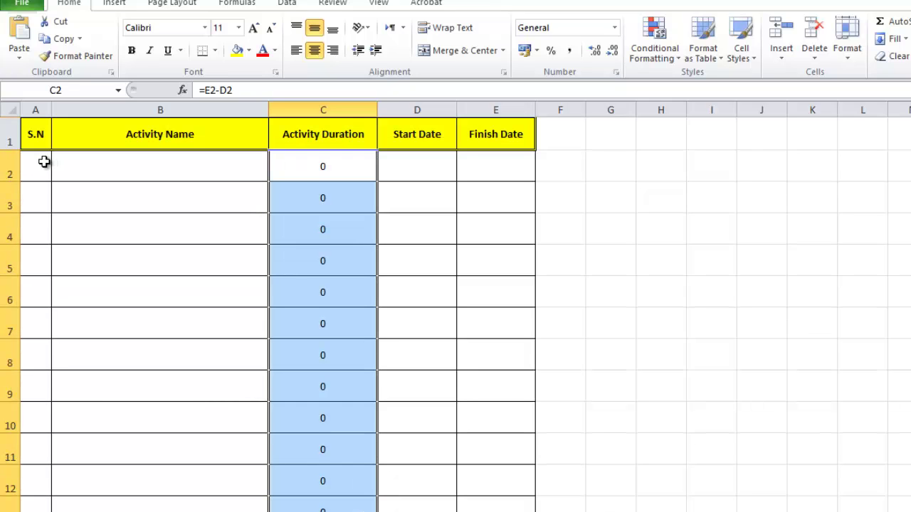
# Enter serial numbers 1 and 2 in A2 and A3 and continue the number series down the S.N column.
pyautogui.click(44, 162)
pyautogui.write('1')
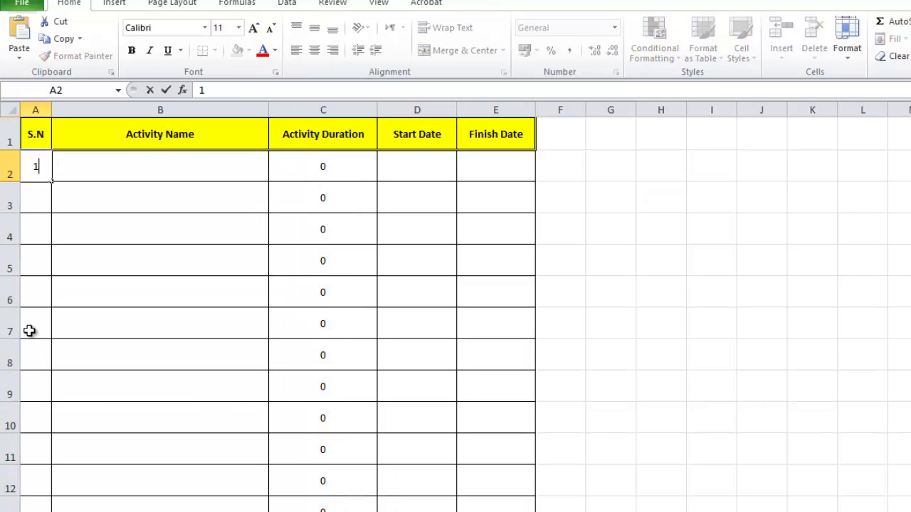
pyautogui.press('Return')
pyautogui.write('2')
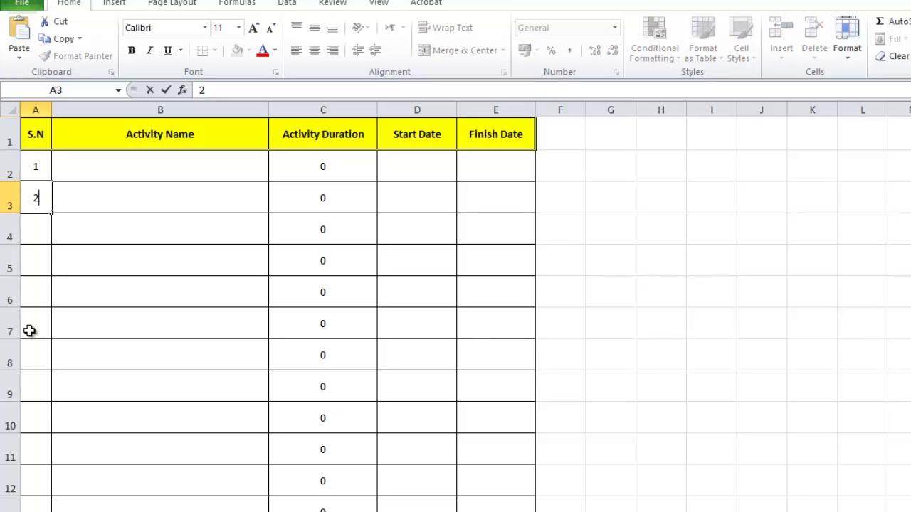
pyautogui.press('Return')
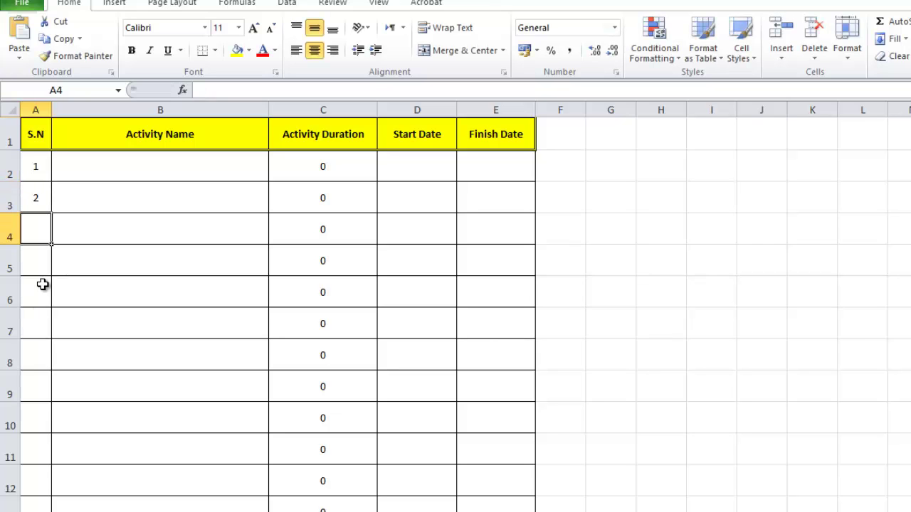
pyautogui.moveTo(36, 171); pyautogui.dragTo(41, 483)
pyautogui.scroll(8, 214, 284)
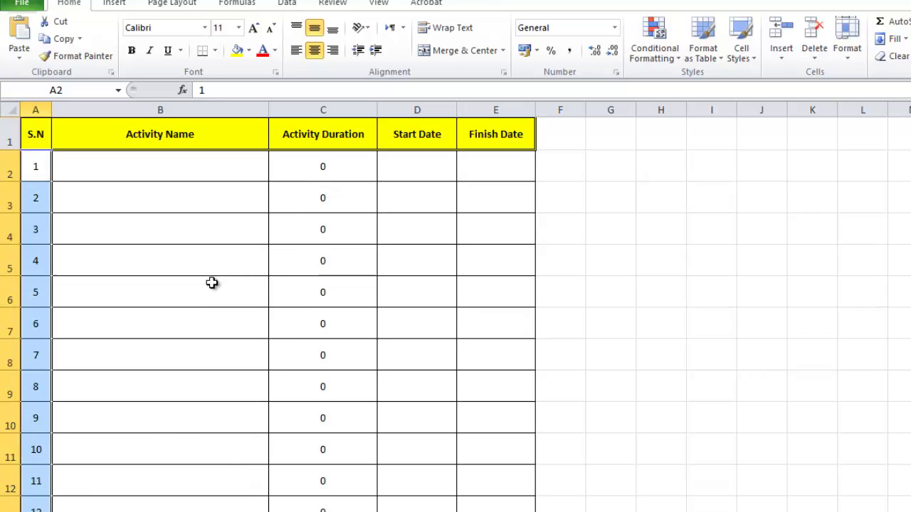
# Enter "Excavation works" as the first activity name in cell B2.
pyautogui.click(165, 164)
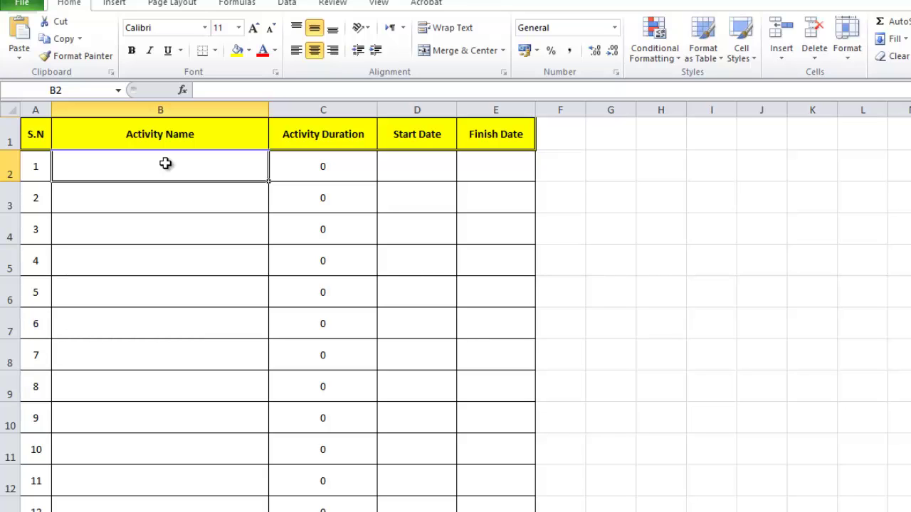
pyautogui.write('Exca')
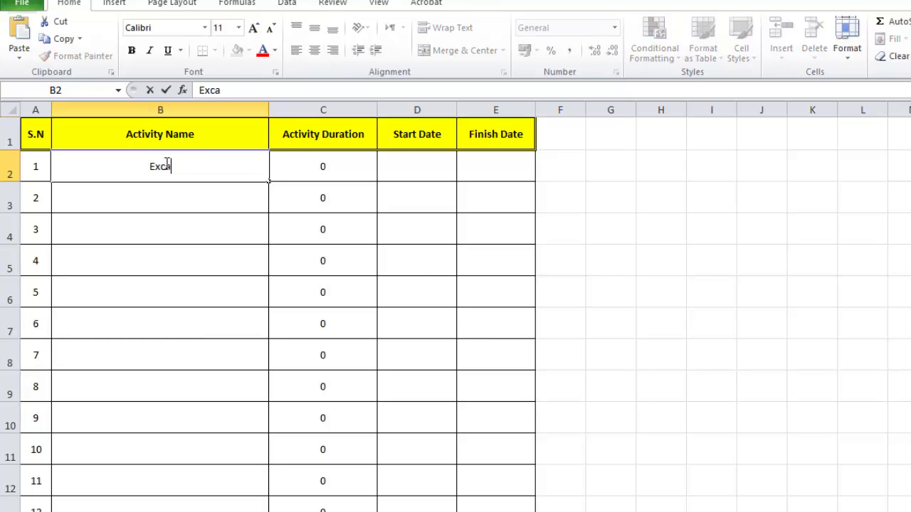
pyautogui.write('vatio')
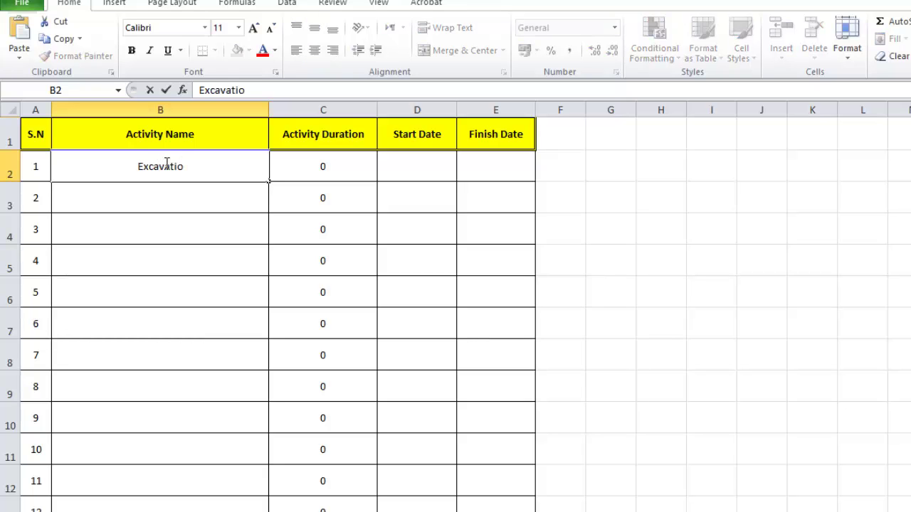
pyautogui.write('n work')
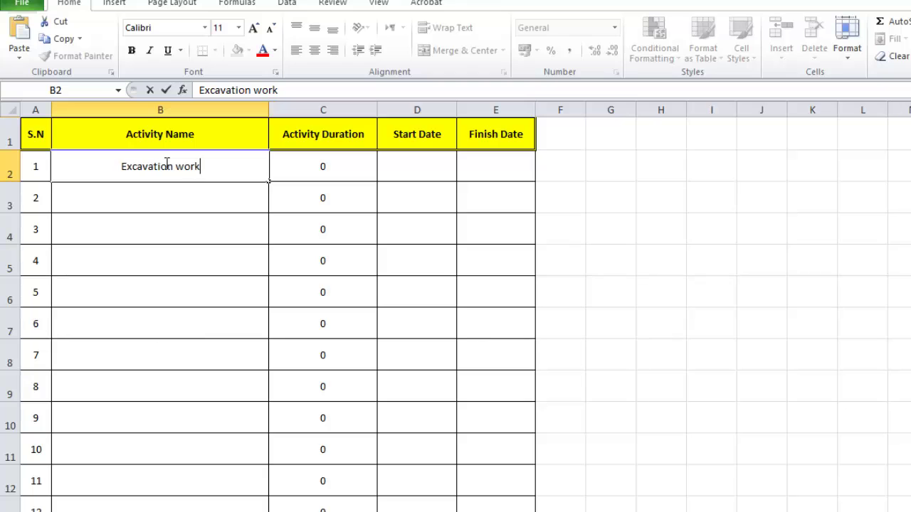
pyautogui.write('s')
pyautogui.press('Return')
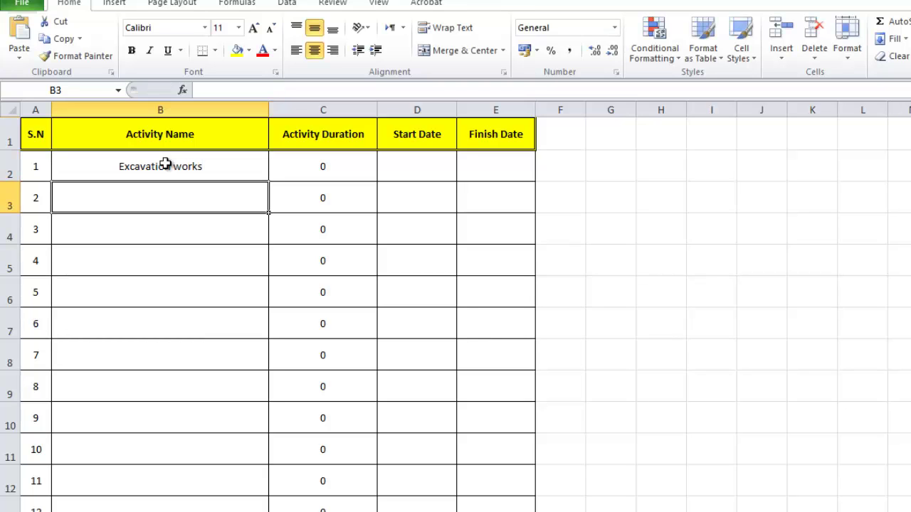
# Enter "Plain concreter for foundation" as the second activity name in cell B3.
pyautogui.write('PC')
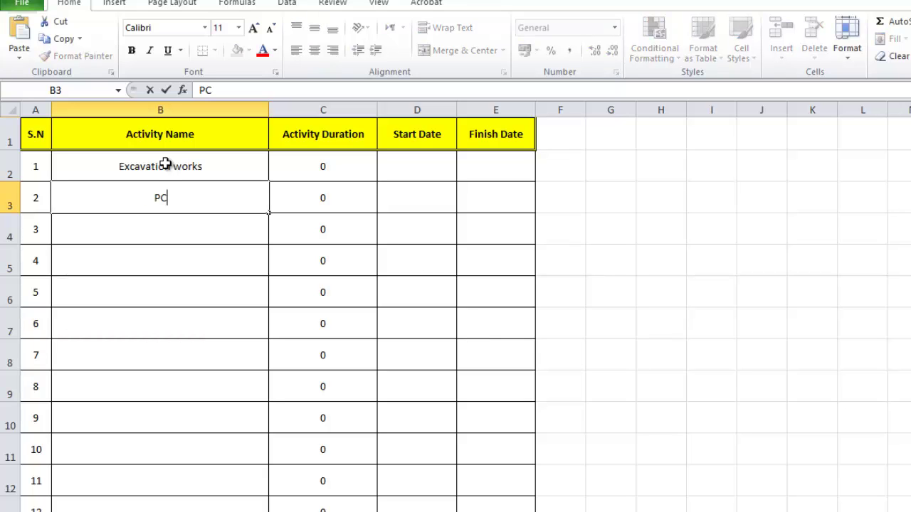
pyautogui.press('BackSpace')
pyautogui.write('lain concret')
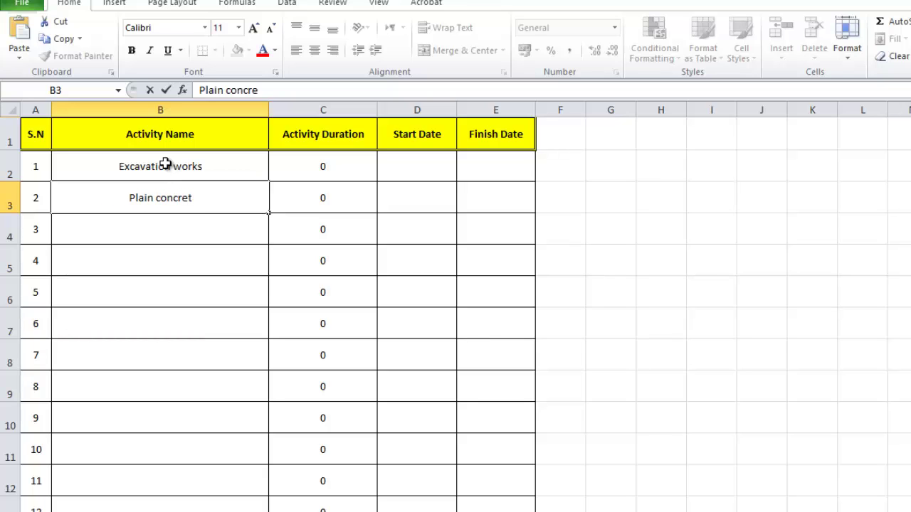
pyautogui.write('er f')
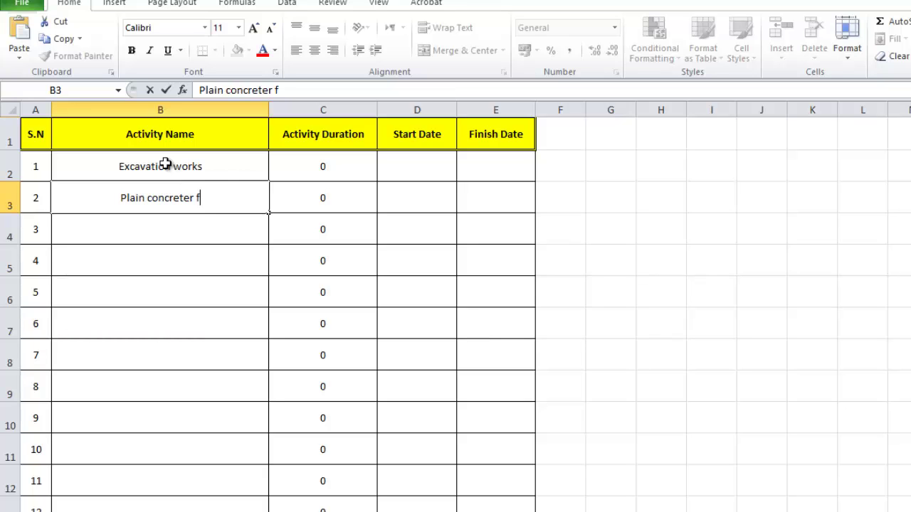
pyautogui.write('or fou')
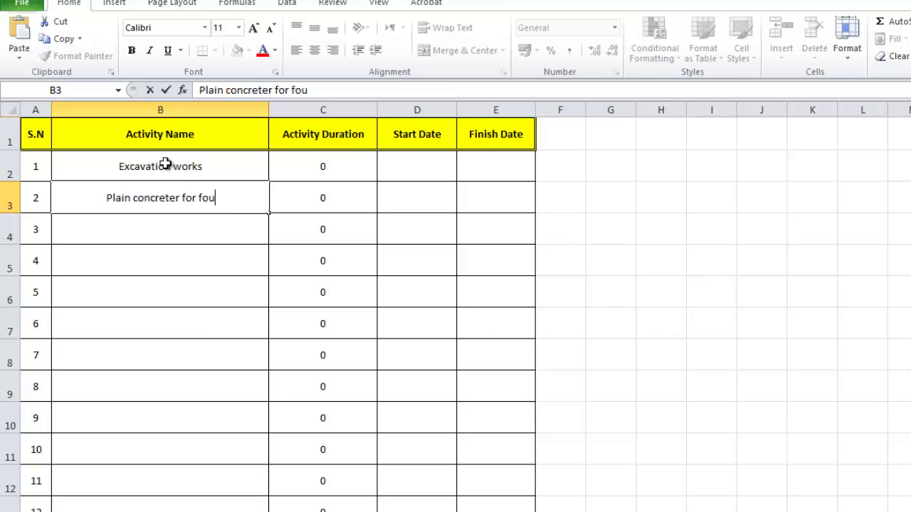
pyautogui.write('ndation')
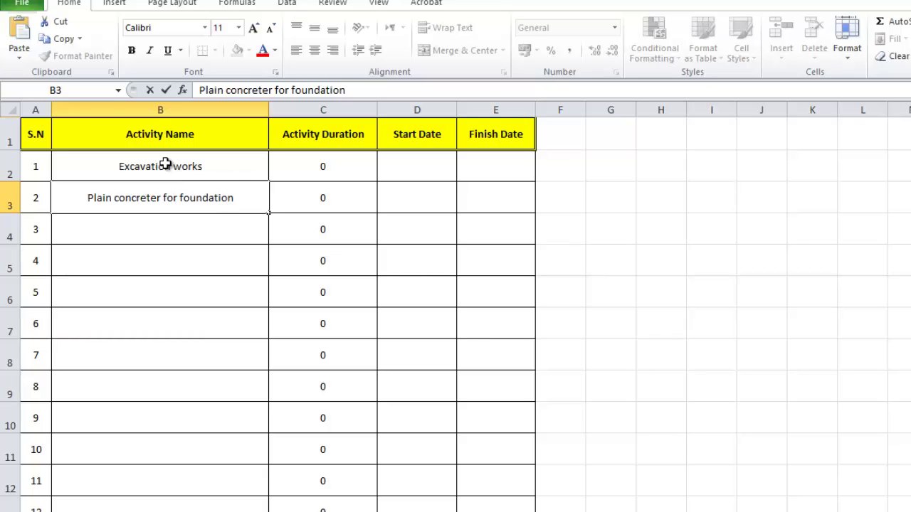
pyautogui.press('Return')
# Enter "RC foundation" as the third activity name in cell B4.
pyautogui.write('R')
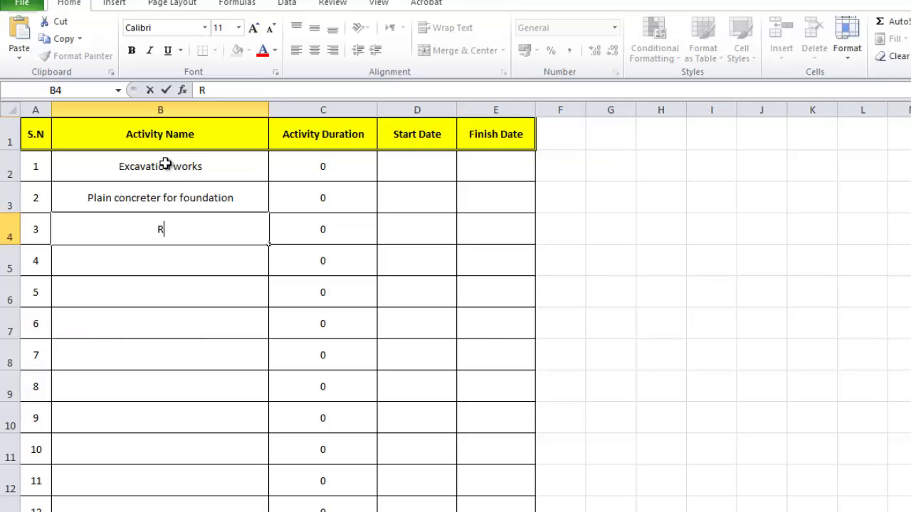
pyautogui.write('C foundation')
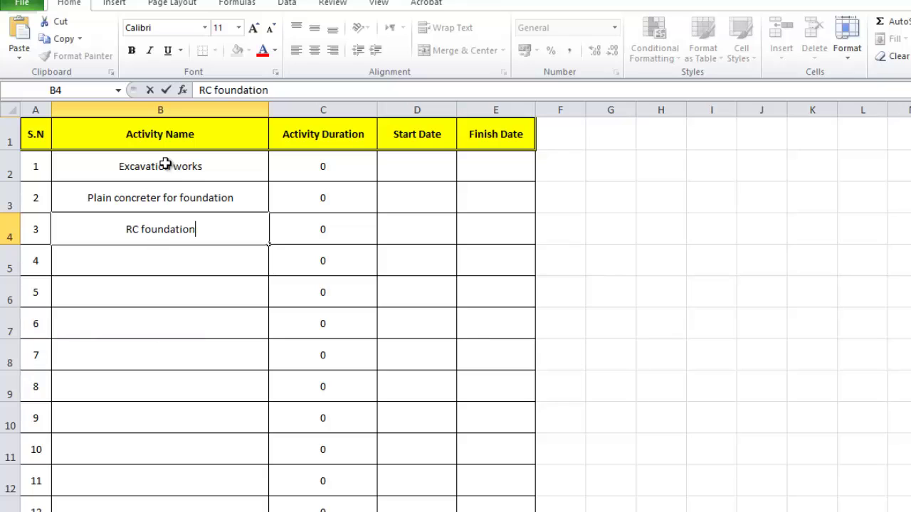
pyautogui.press('Return')
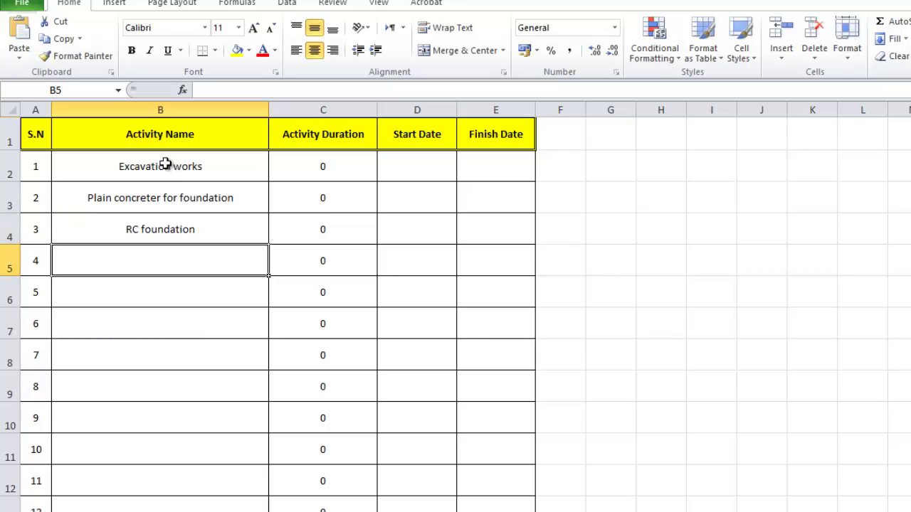
# Enter "coulmns necks" as the fourth activity name in cell B5.
pyautogui.write('coui')
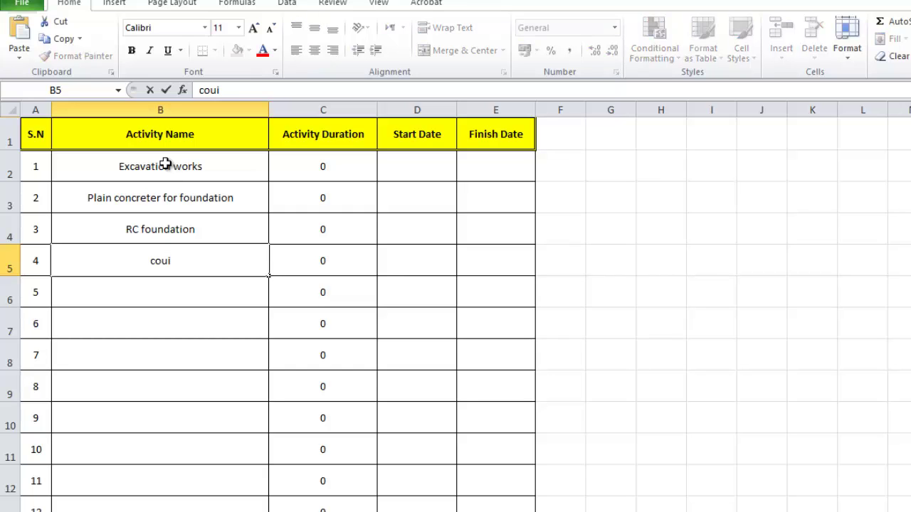
pyautogui.press('BackSpace')
pyautogui.press('BackSpace')
pyautogui.write('ulmns nec')
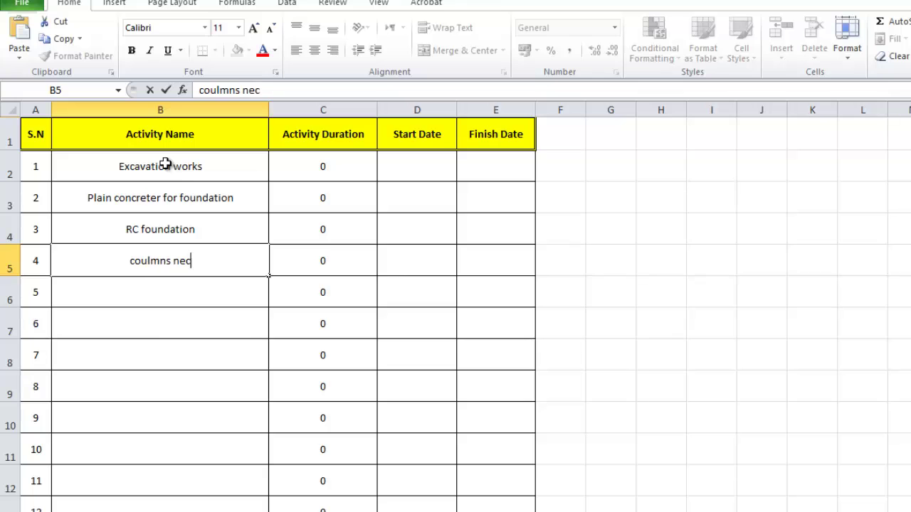
pyautogui.write('ks')
pyautogui.press('Return')
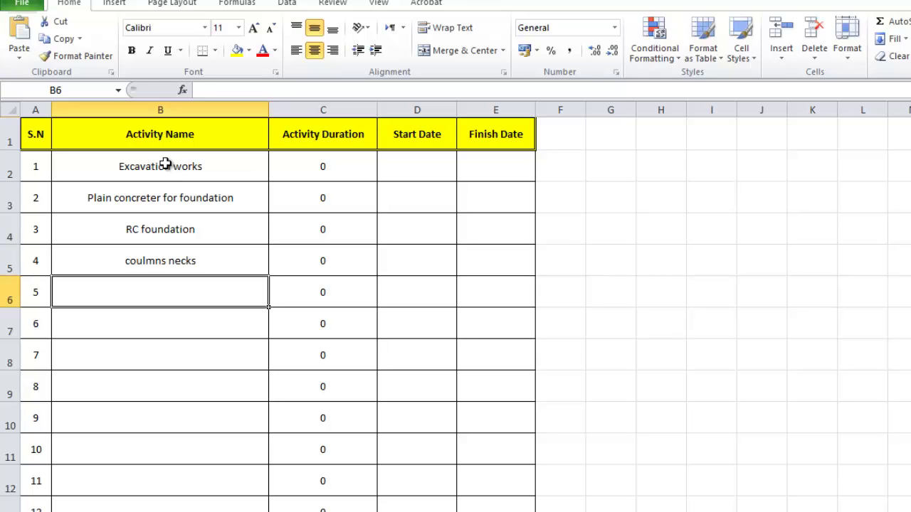
# Enter "Waterproofing" as the fifth activity name in cell B6.
pyautogui.write('sla')
pyautogui.press('BackSpace')
pyautogui.press('BackSpace')
pyautogui.press('BackSpace')
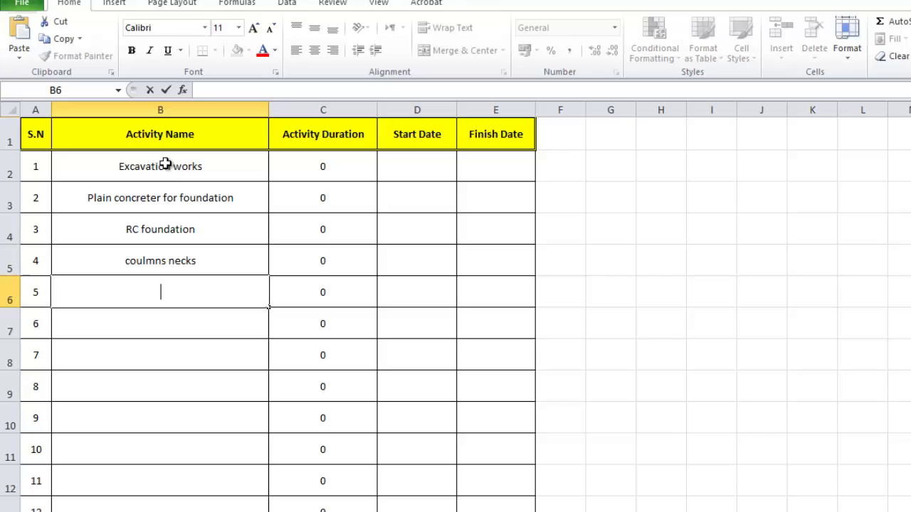
pyautogui.write('Waterproofing')
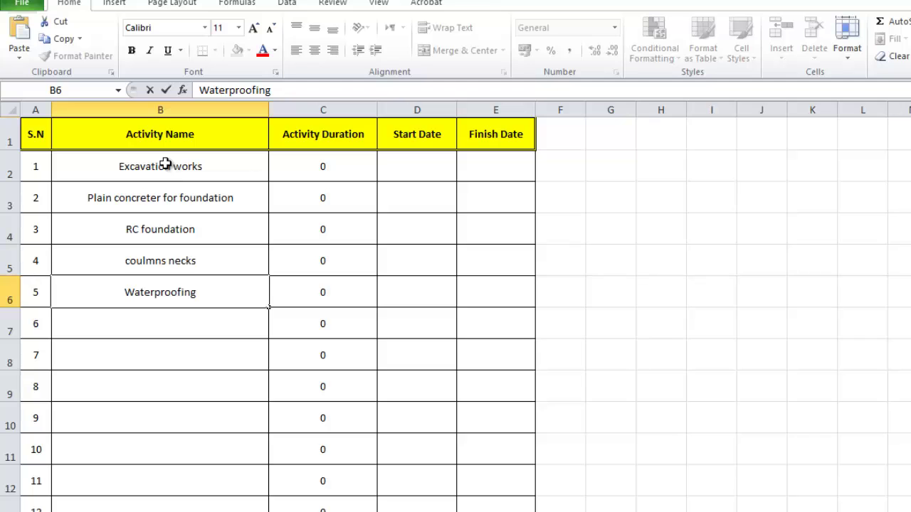
pyautogui.press('Return')
# Enter "Filling" in cell B7 and "slab on grade" in cell B8 as the sixth and seventh activity names.
pyautogui.write('F')
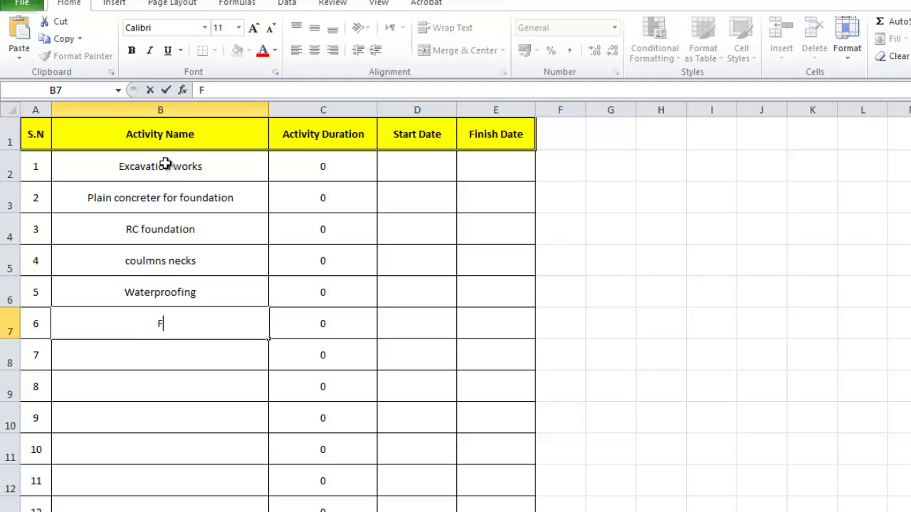
pyautogui.write('illing')
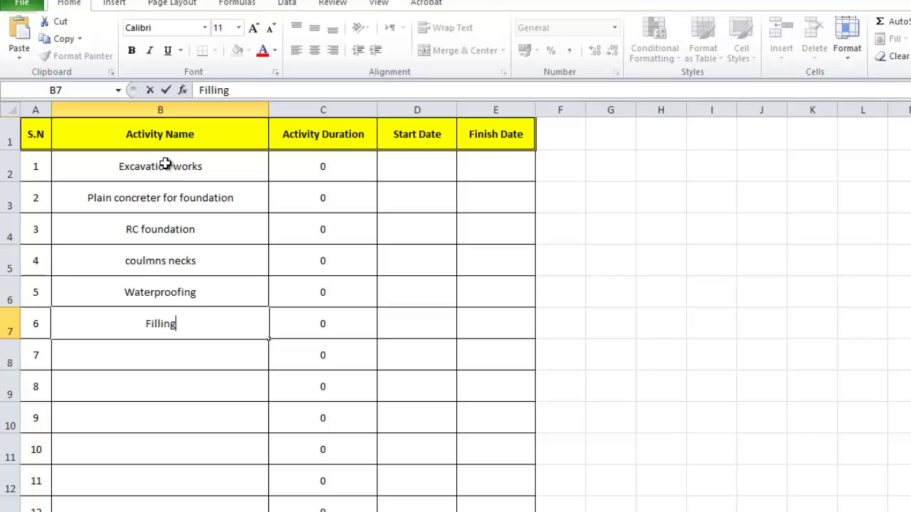
pyautogui.press('Return')
pyautogui.write('slab ')
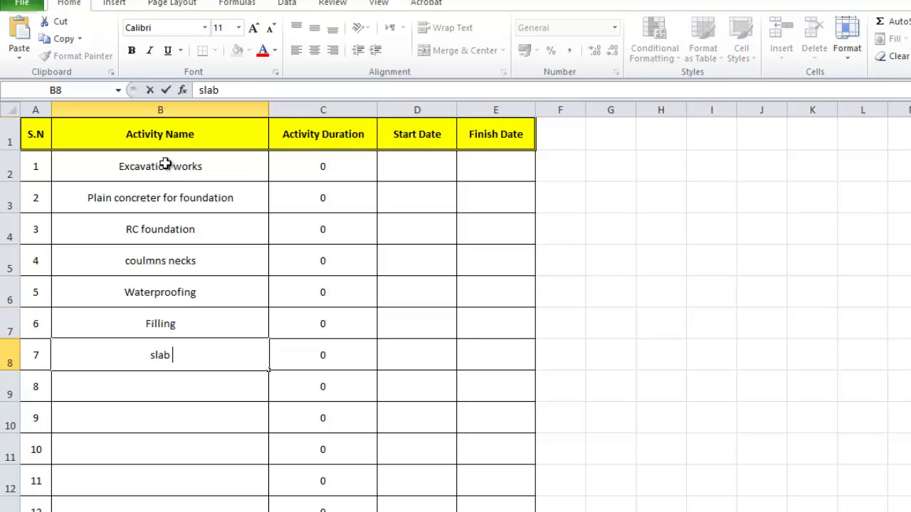
pyautogui.write('on grade')
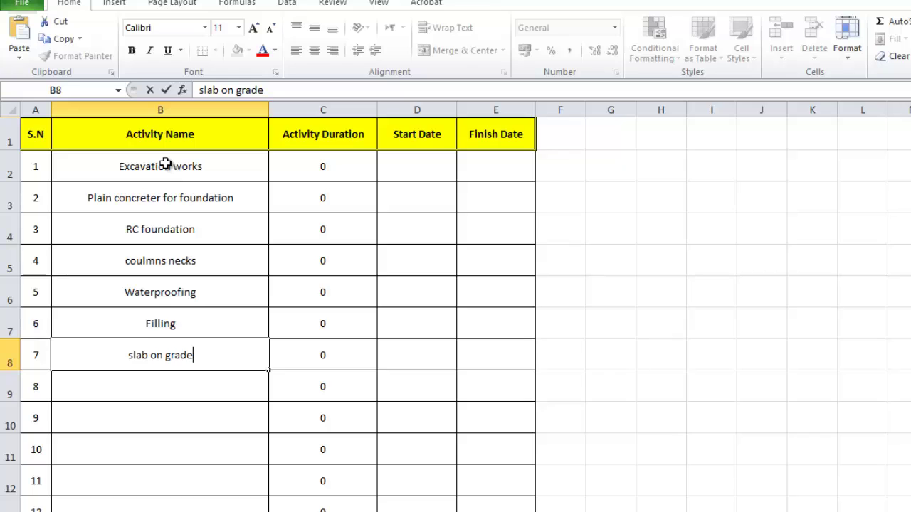
pyautogui.press('Return')
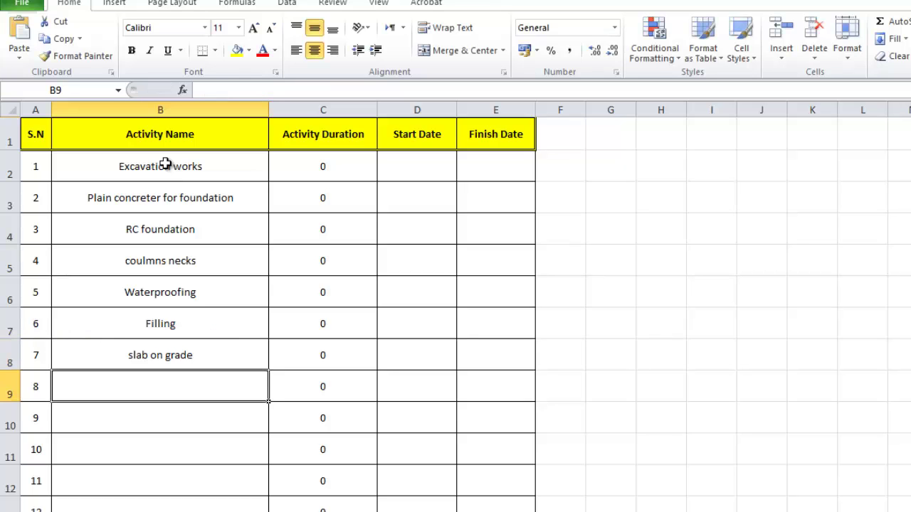
# Enter "ground floor coulmns" as the eighth activity name in cell B9.
pyautogui.write('fir')
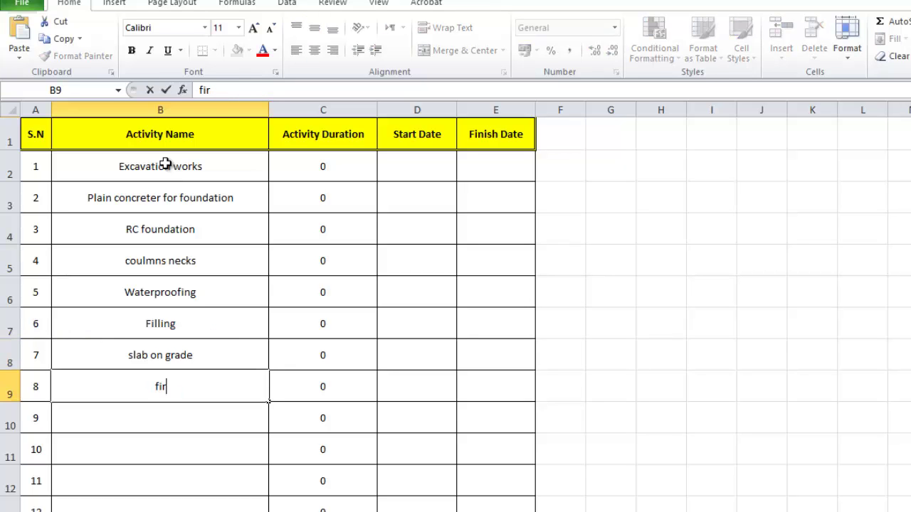
pyautogui.press('BackSpace')
pyautogui.press('BackSpace')
pyautogui.press('BackSpace')
pyautogui.write('grounf')
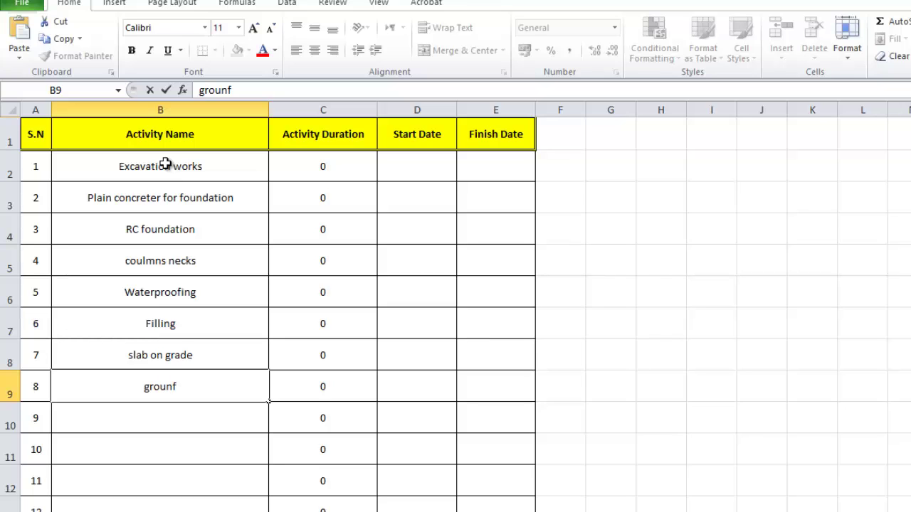
pyautogui.press('BackSpace')
pyautogui.write('d floor')
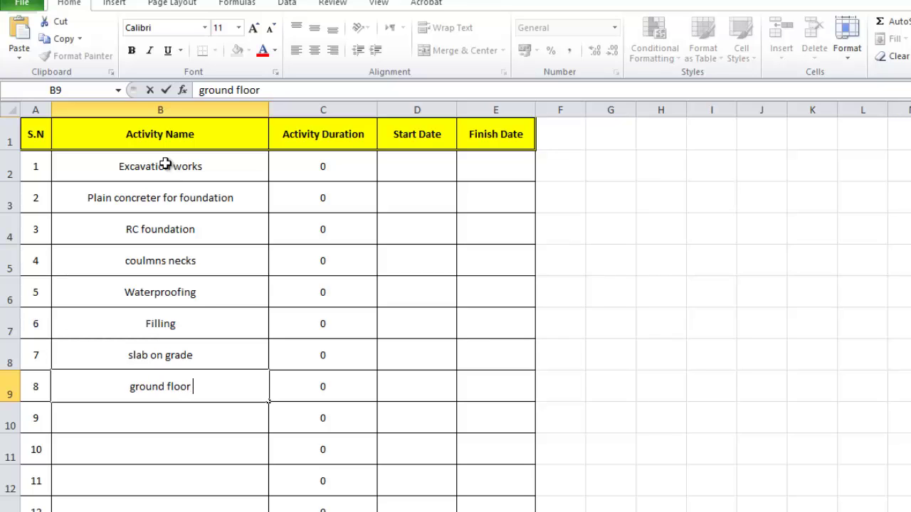
pyautogui.write(' coulmns')
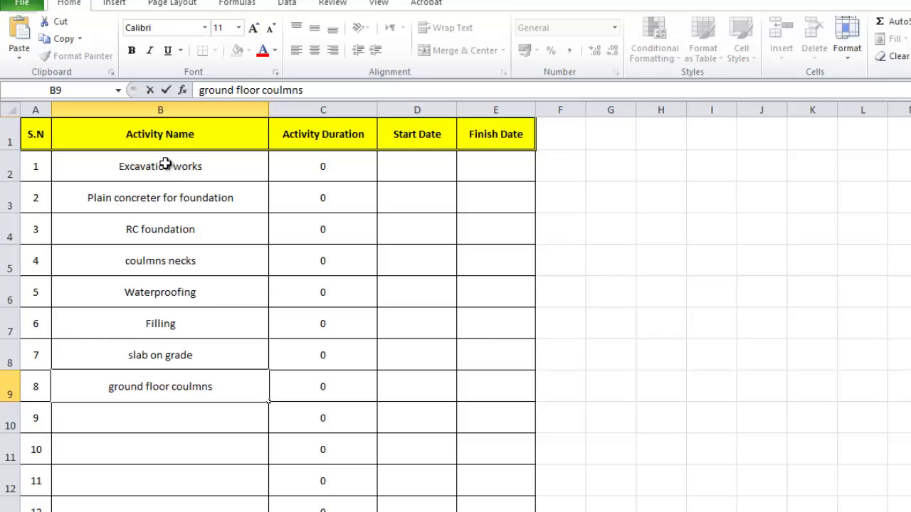
pyautogui.press('Return')
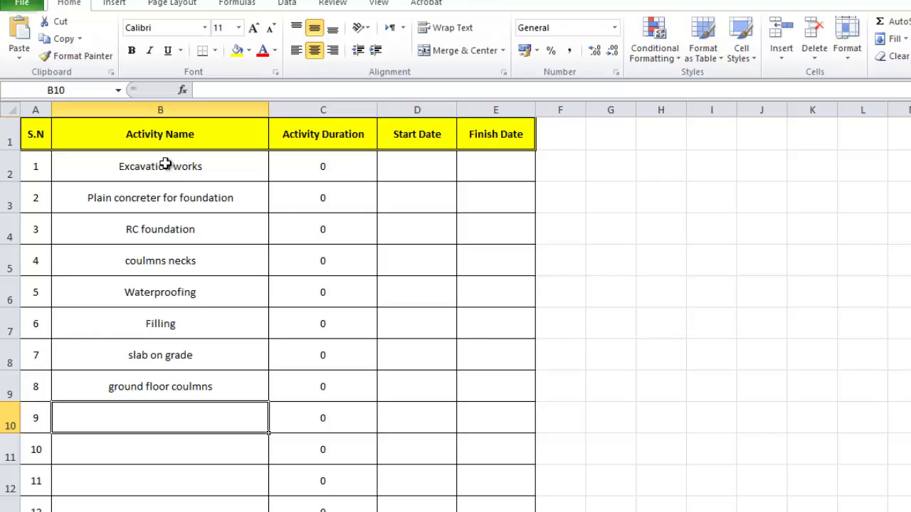
# Enter "ground floor slab" as the ninth activity name in cell B10.
pyautogui.write('ground fl')
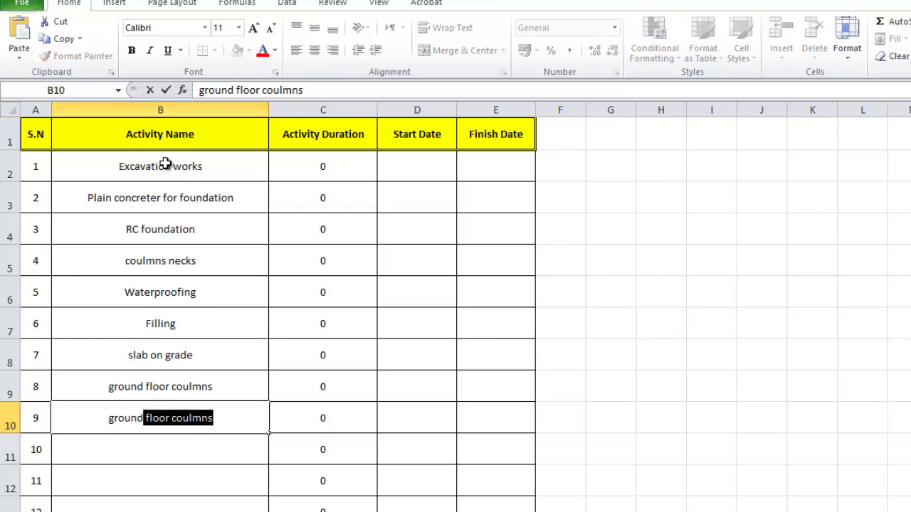
pyautogui.write('oor ')
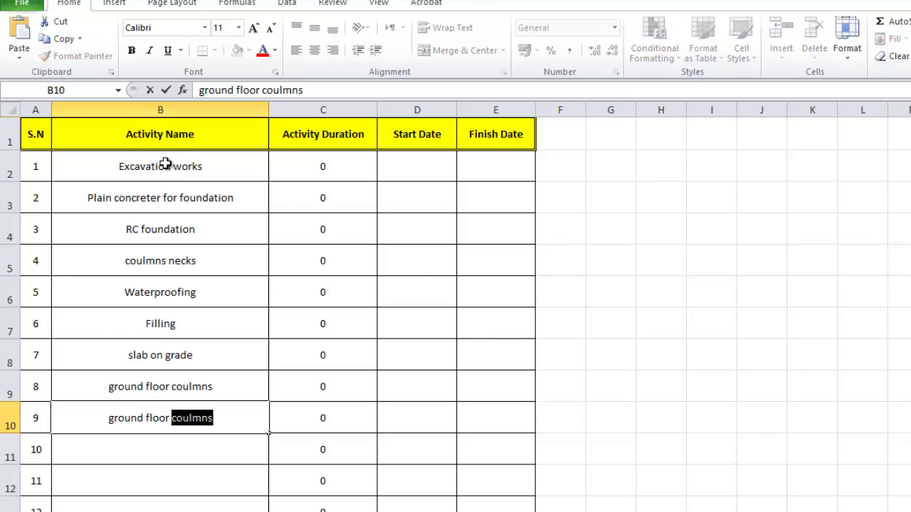
pyautogui.write('slab')
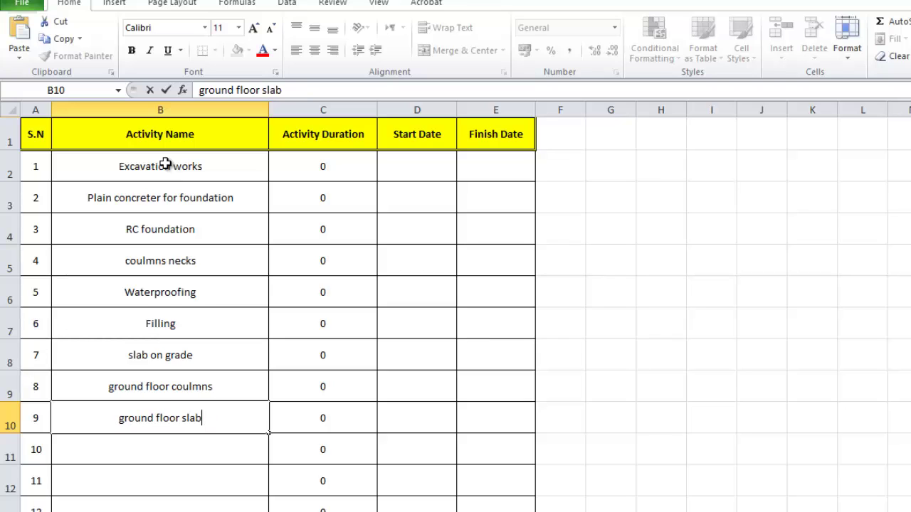
pyautogui.press('Return')
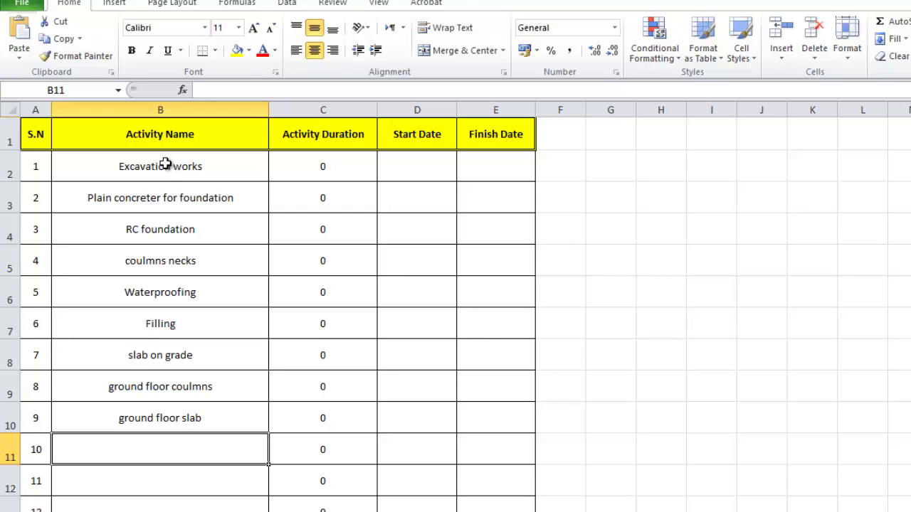
# Enter "masonary workr" in cell B11 and "plaster works" in cell B12 as the tenth and eleventh activity names.
pyautogui.write('mason')
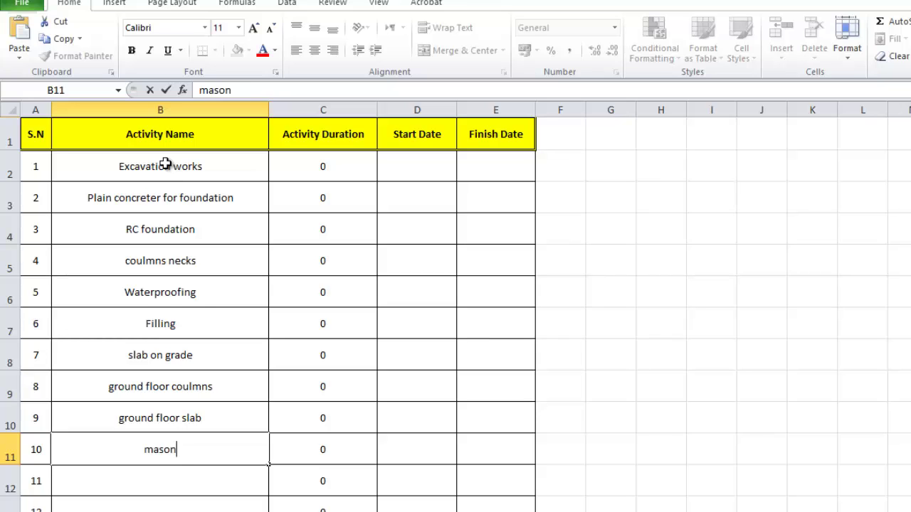
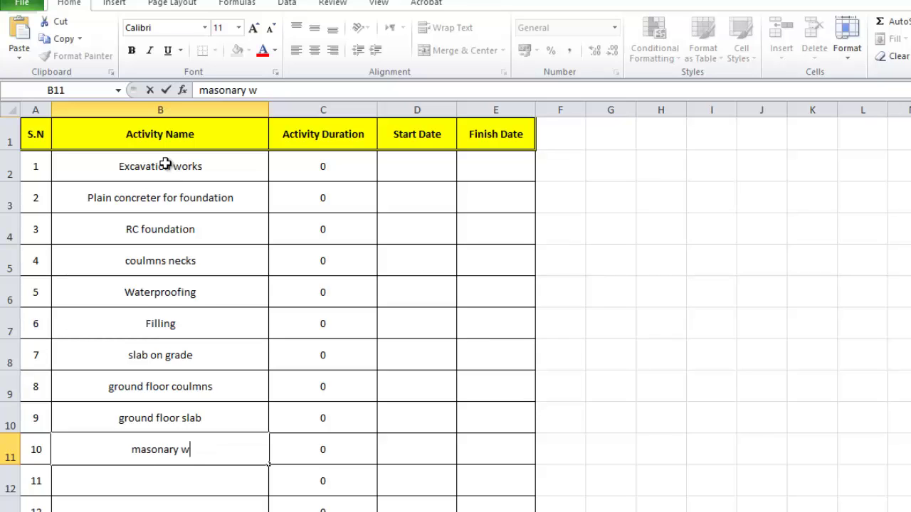
pyautogui.press('Return')
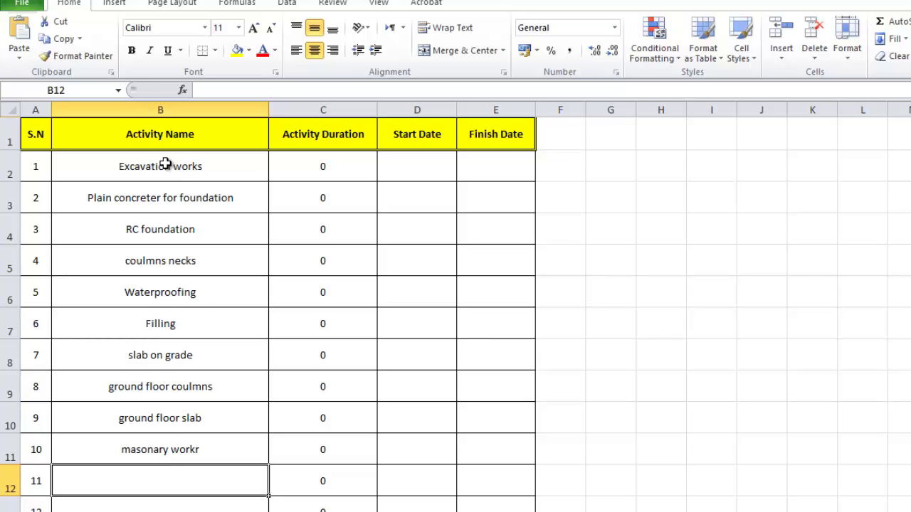
pyautogui.write('plaster')
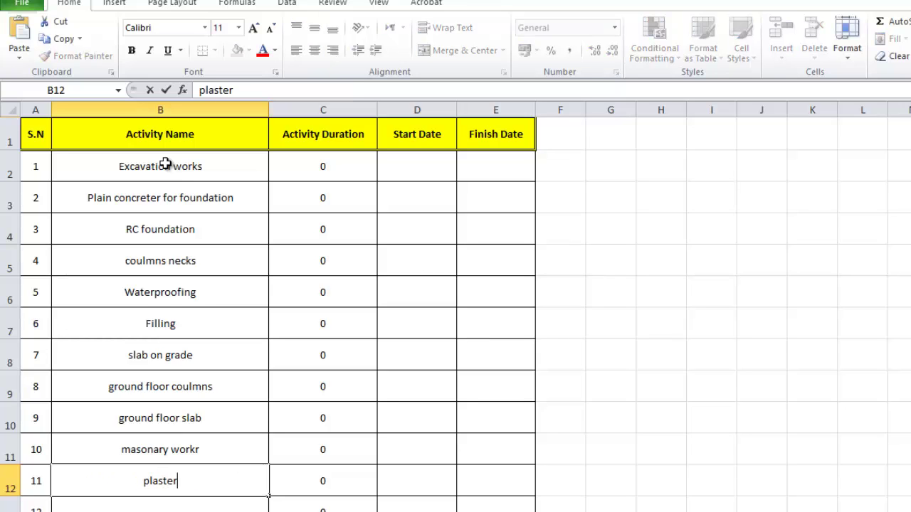
pyautogui.write(' works')
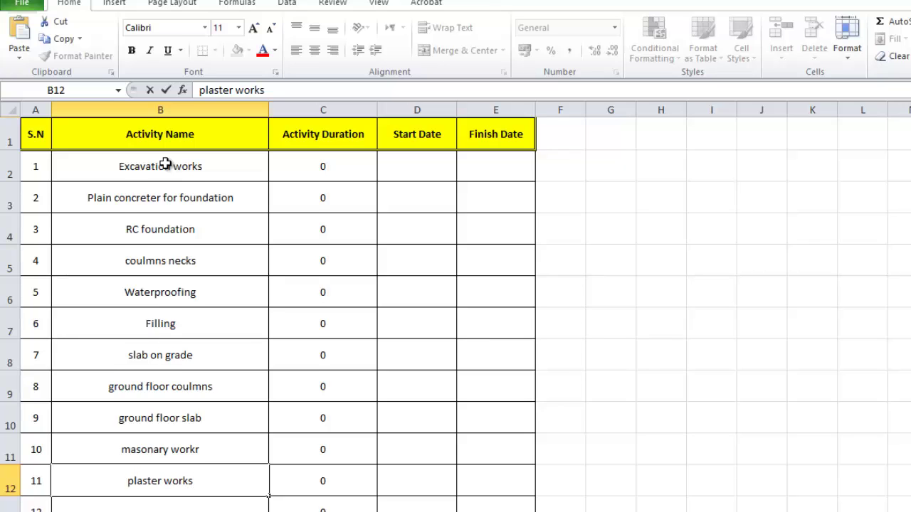
pyautogui.press('Return')
# Enter "floors ceramic" as the twelfth activity name in cell B13.
pyautogui.write('p')
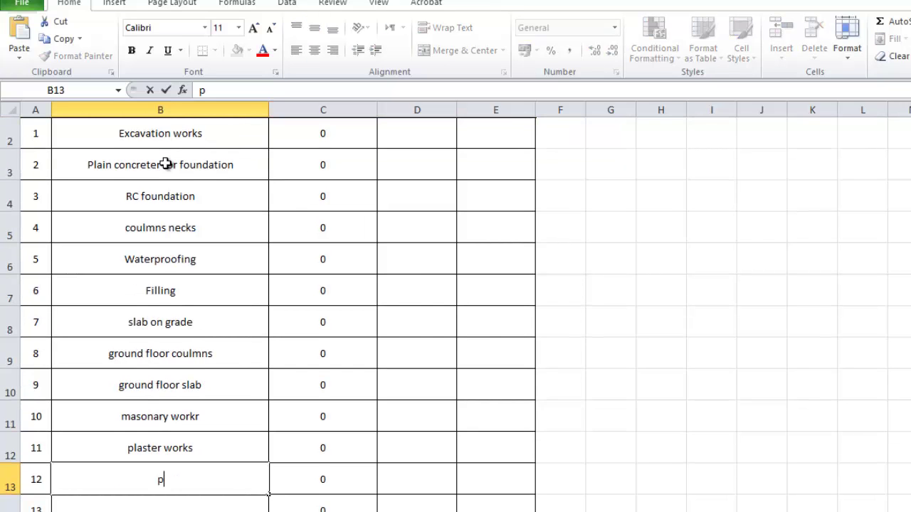
pyautogui.write('ain')
pyautogui.press('BackSpace')
pyautogui.press('BackSpace')
pyautogui.press('BackSpace')
pyautogui.press('BackSpace')
pyautogui.write('floors cer')
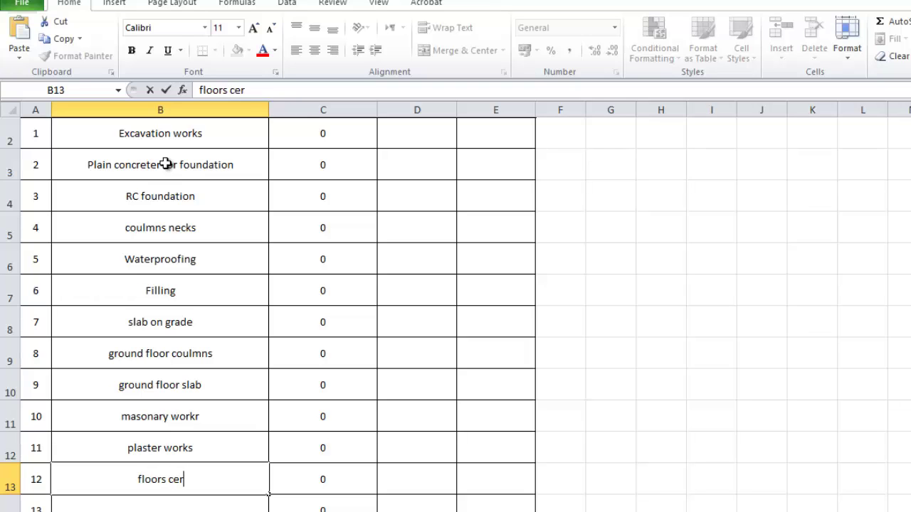
pyautogui.write('amic')
pyautogui.press('Return')
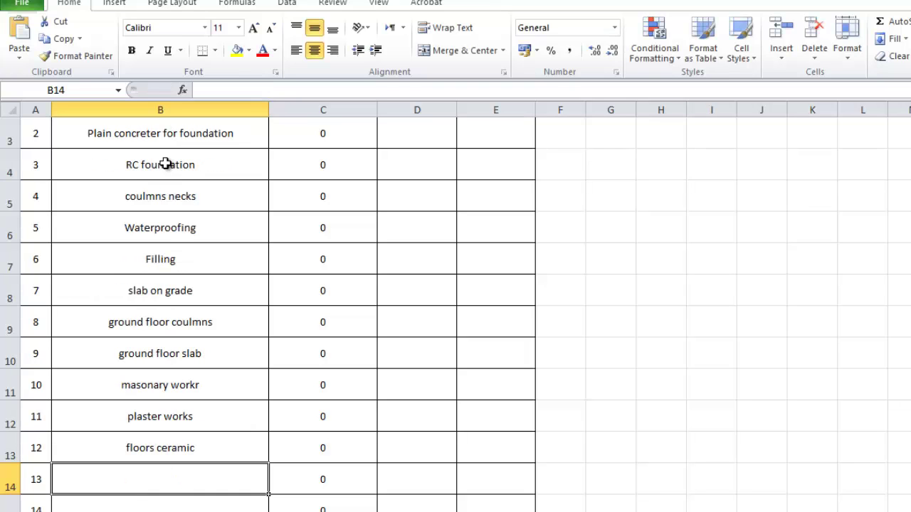
# Enter "walls ceramic" in cell B14 and "painting works" in cell B15 as the last two activity names.
pyautogui.write('walls ceramic')
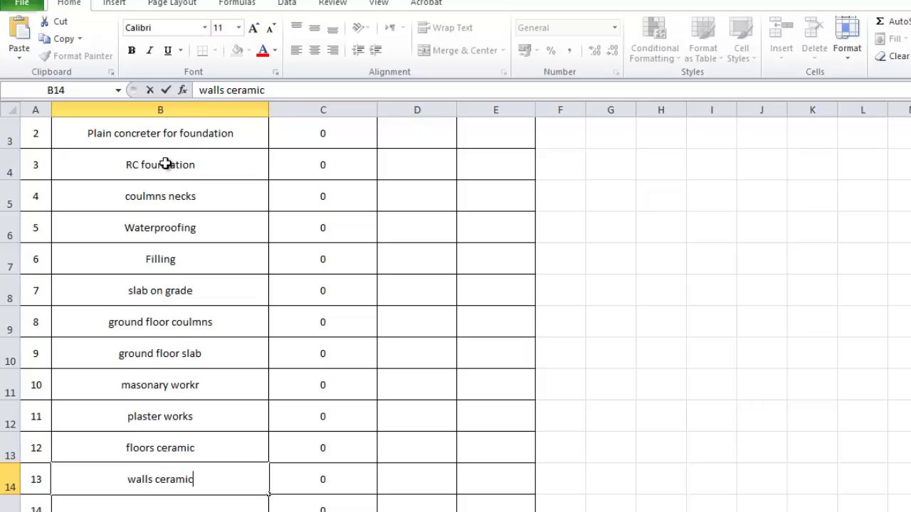
pyautogui.press('Return')
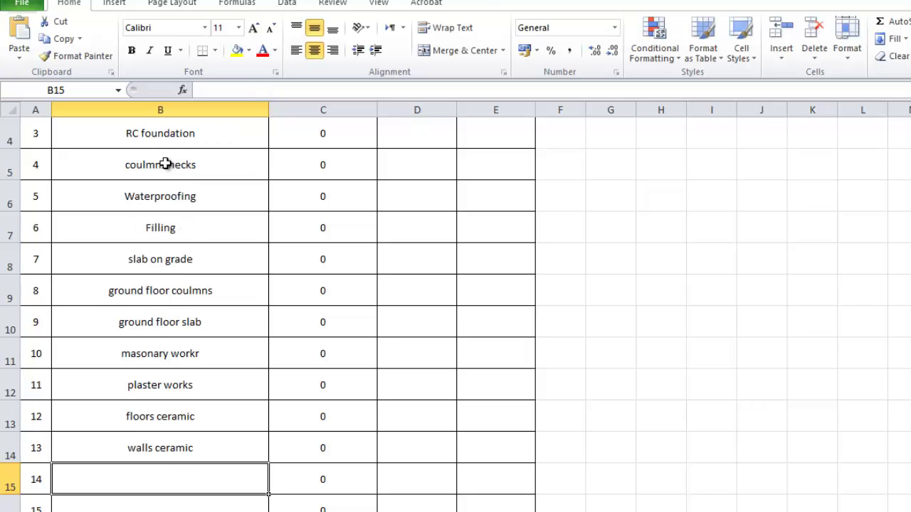
pyautogui.write('paint')
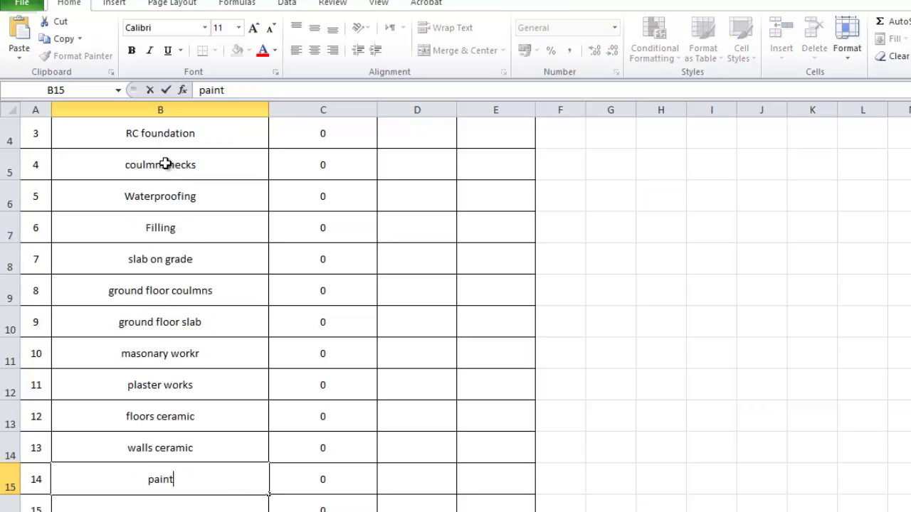
pyautogui.write('ing works')
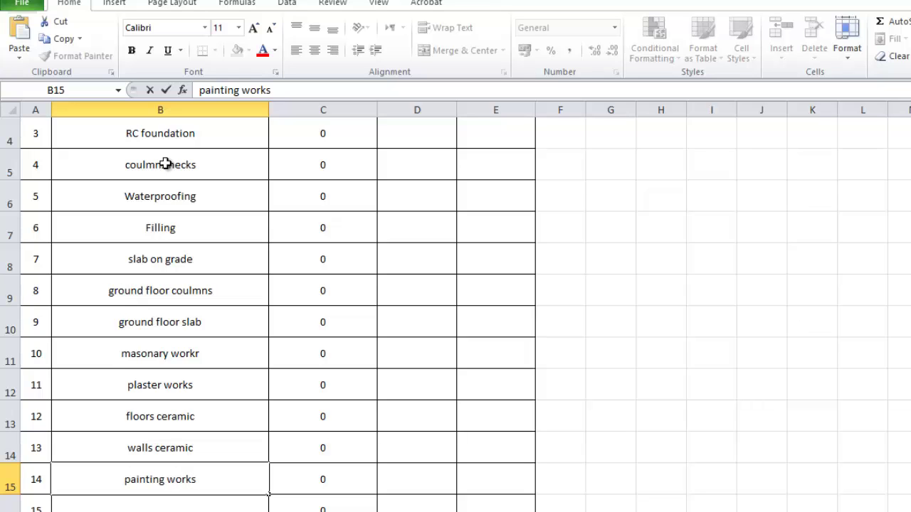
pyautogui.press('Return')
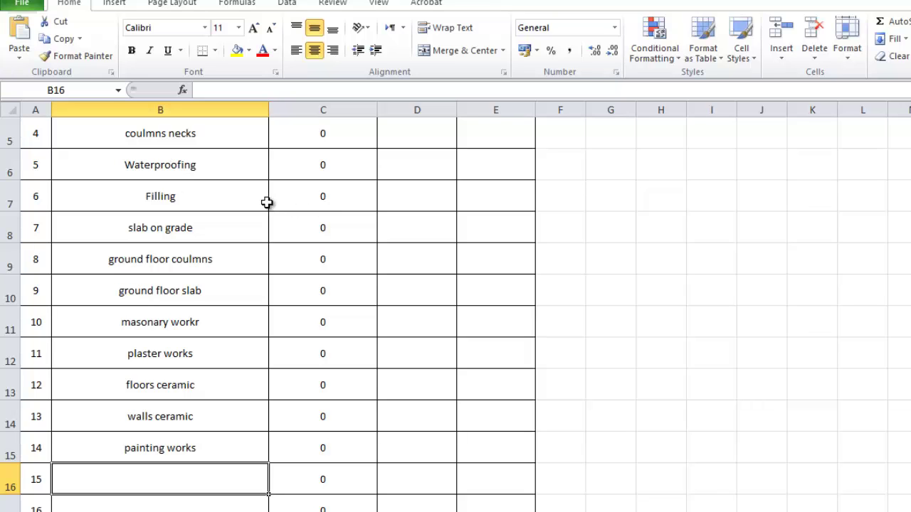
# Left-align the activity names in column B from cell B2 downward, leaving the header centred.
pyautogui.scroll(2, 371, 287)
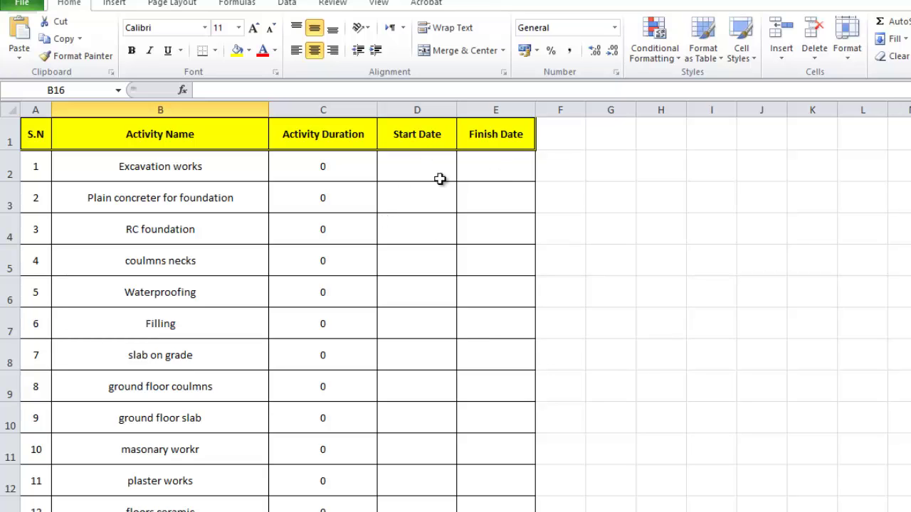
pyautogui.moveTo(134, 171); pyautogui.dragTo(104, 171)
pyautogui.click(296, 50)
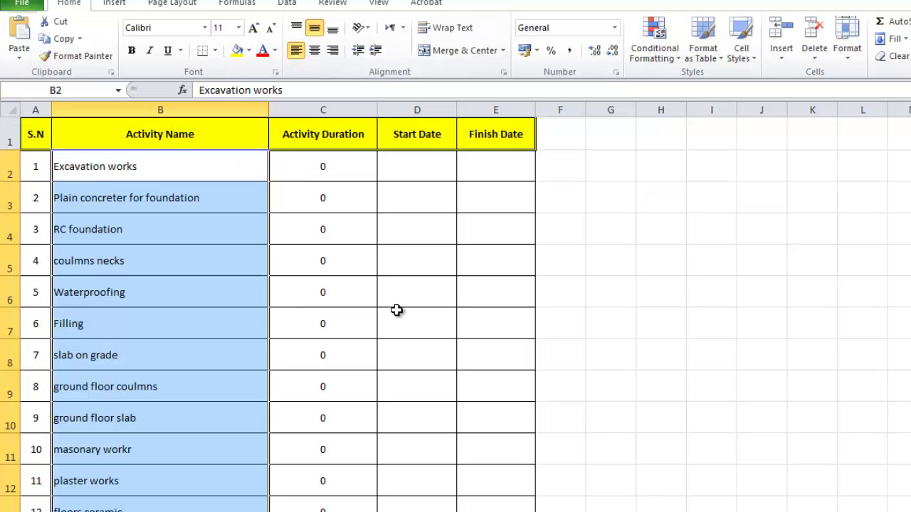
pyautogui.click(561, 128)
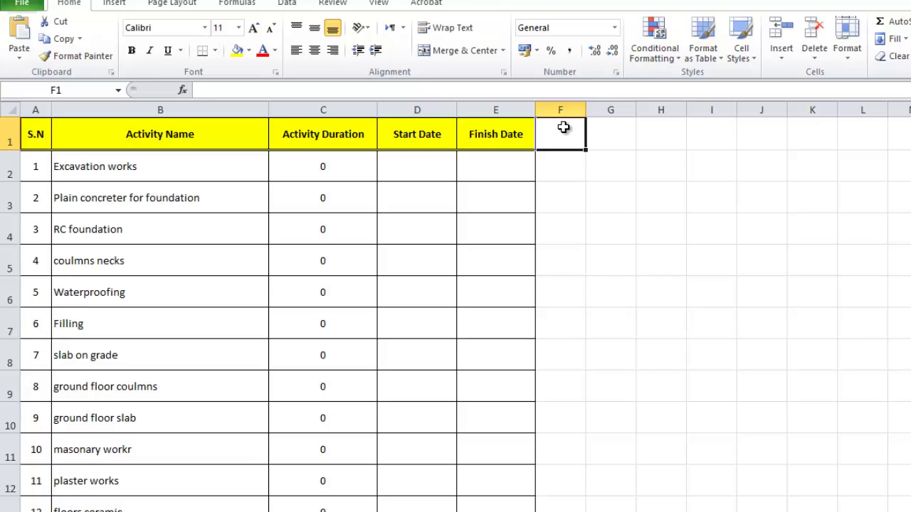
# Add a "Lag" column header in cell F1, next to Finish Date.
pyautogui.write('LA')
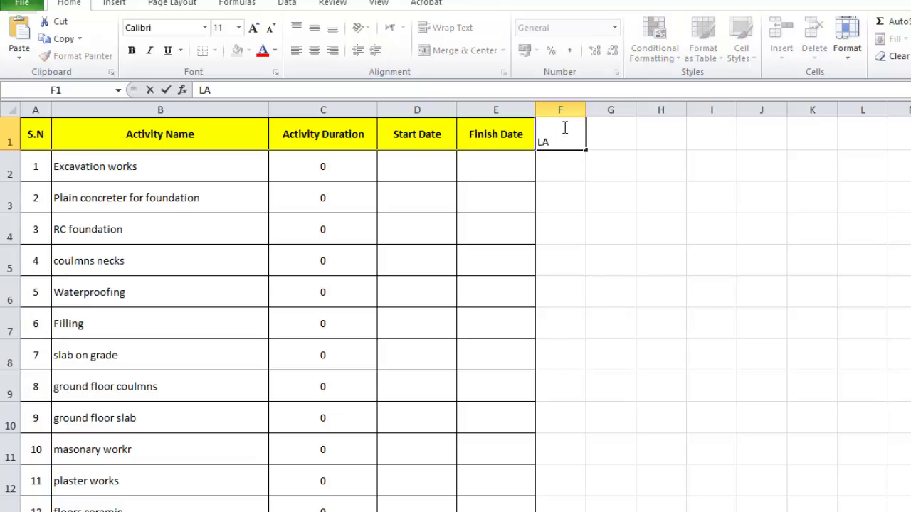
pyautogui.press('BackSpace')
pyautogui.click(555, 158)
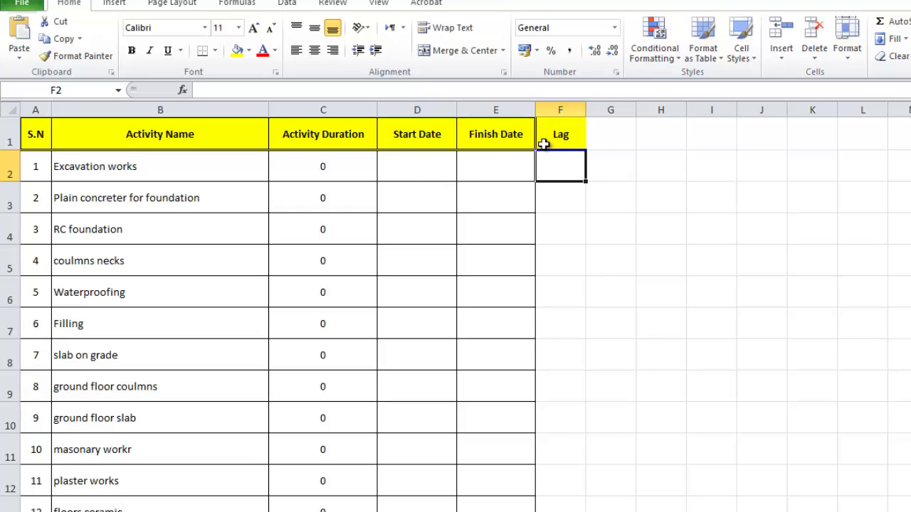
pyautogui.click(558, 201)
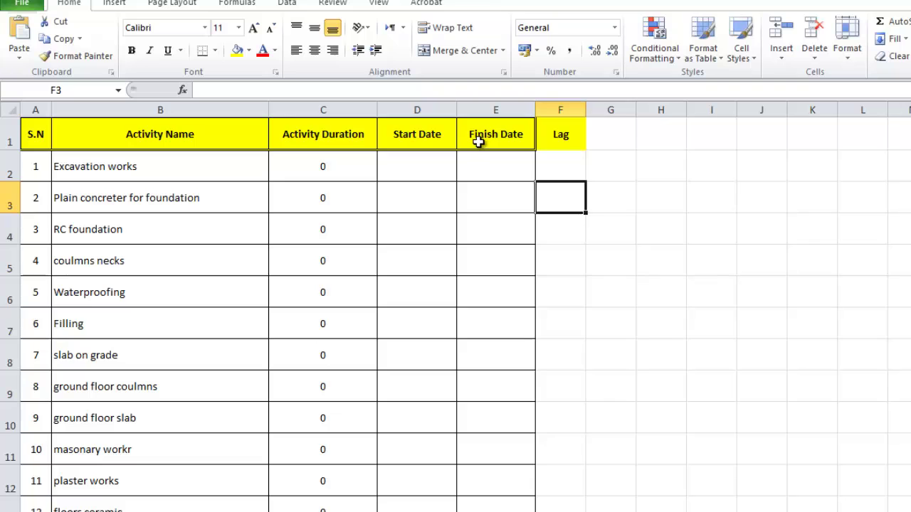
# Copy the formatting of the Finish Date column, cells E1 to E35, onto the Lag column with Format Painter.
pyautogui.moveTo(479, 136)
pyautogui.mouseDown()
pyautogui.moveTo(477, 340)
pyautogui.moveTo(499, 463)
pyautogui.moveTo(478, 494)
pyautogui.mouseUp()
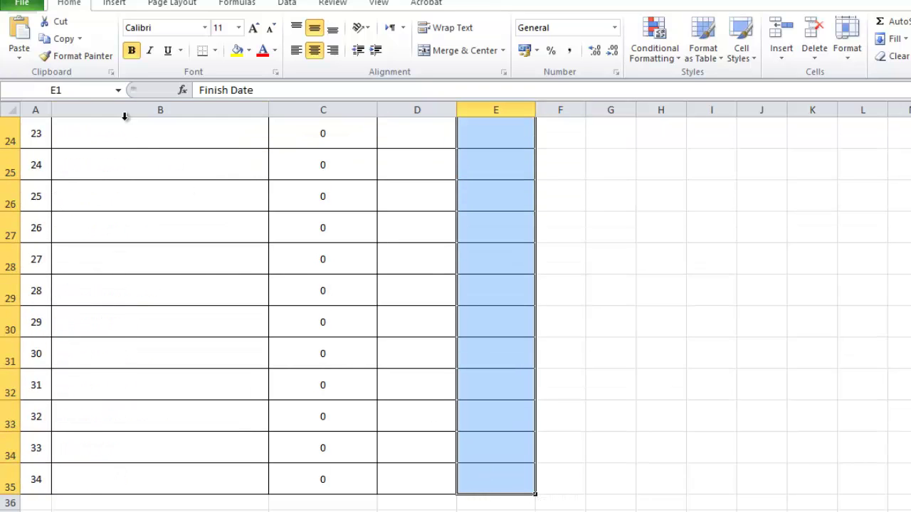
pyautogui.click(82, 57)
pyautogui.scroll(8, 775, 236)
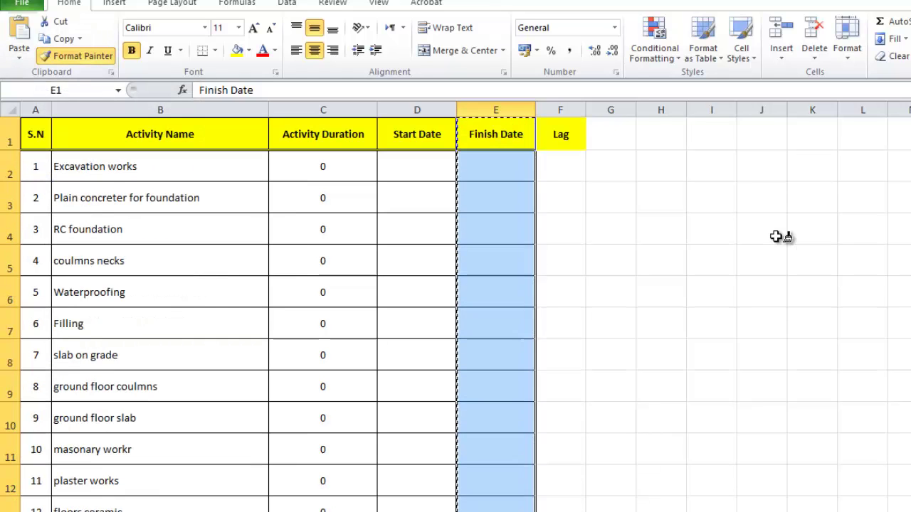
pyautogui.moveTo(570, 134)
pyautogui.mouseDown()
pyautogui.moveTo(562, 498)
pyautogui.moveTo(560, 392)
pyautogui.moveTo(561, 463)
pyautogui.mouseUp()
pyautogui.click(644, 264)
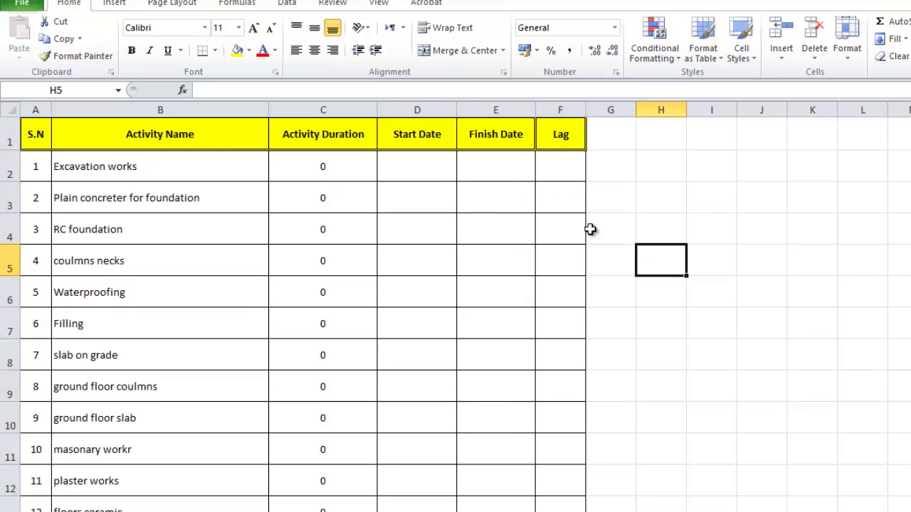
# Enter 1/1/13 in cell D2 as the start date of Excavation works.
pyautogui.click(401, 167)
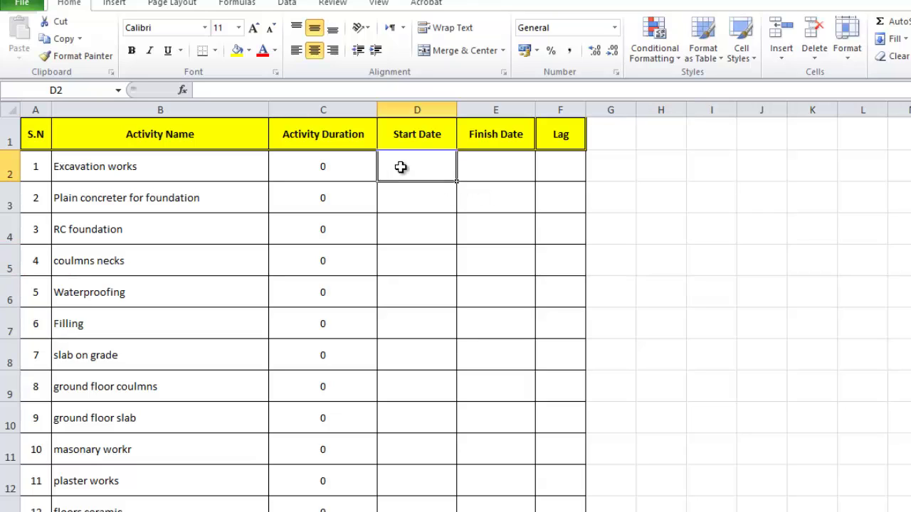
pyautogui.click(497, 163)
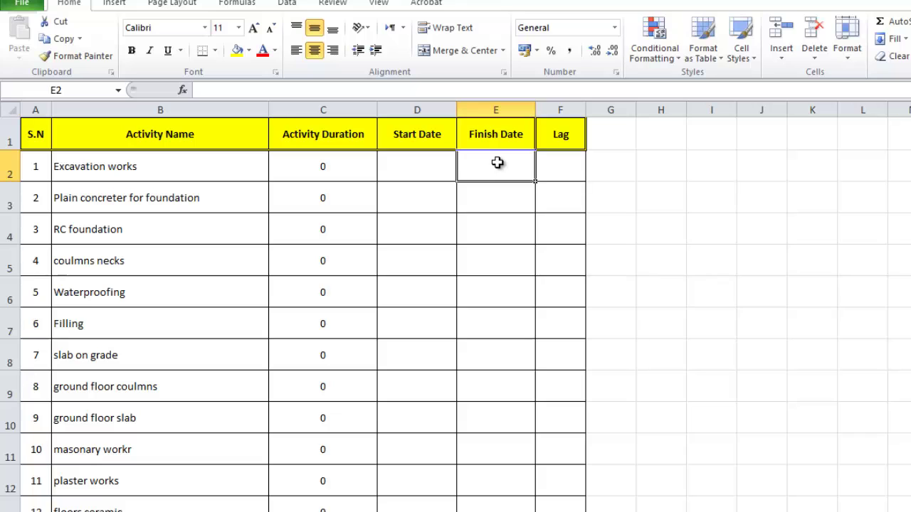
pyautogui.click(549, 163)
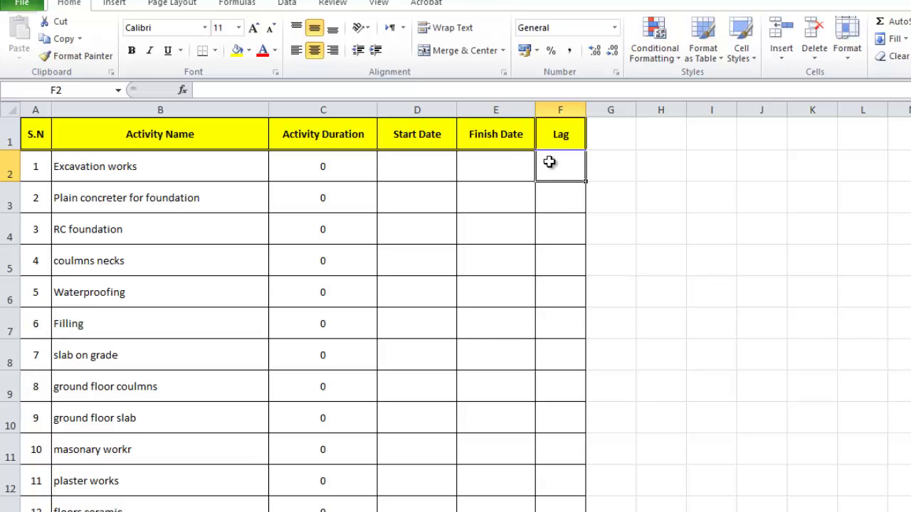
pyautogui.click(432, 162)
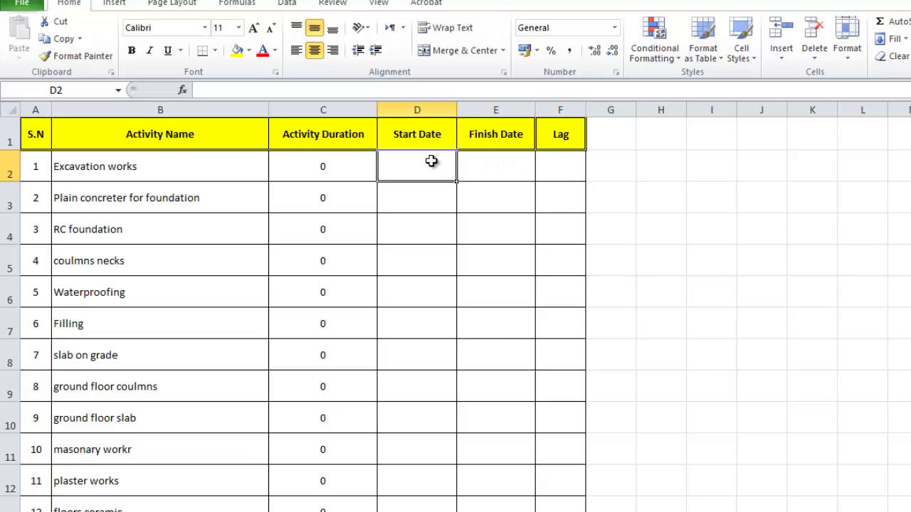
pyautogui.write('1/1/13')
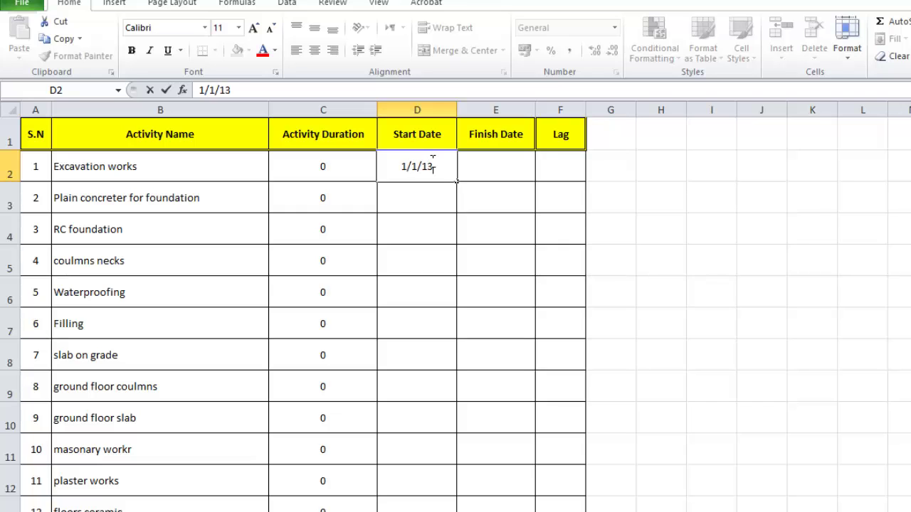
pyautogui.press('Return')
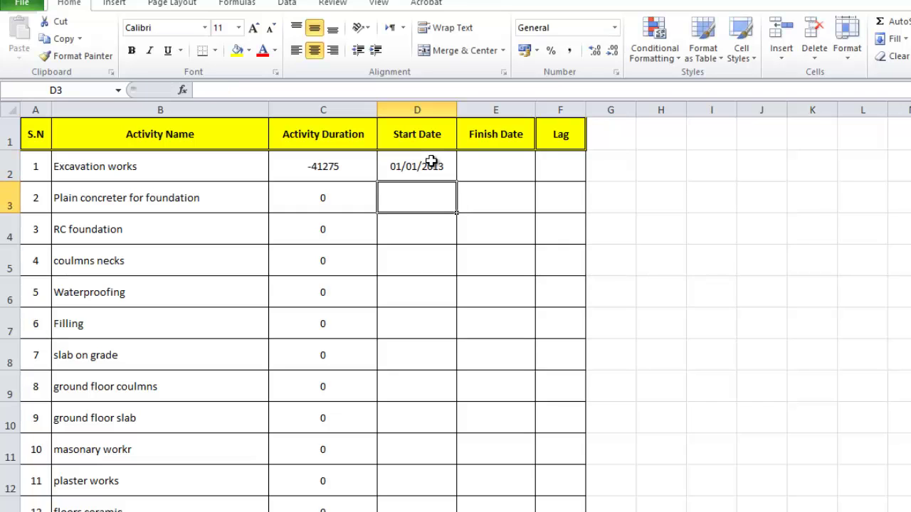
# Format the start date in D2 with the "14 March 2001" date type and slightly narrow column D around it.
pyautogui.click(429, 163)
pyautogui.rightClick(423, 169)
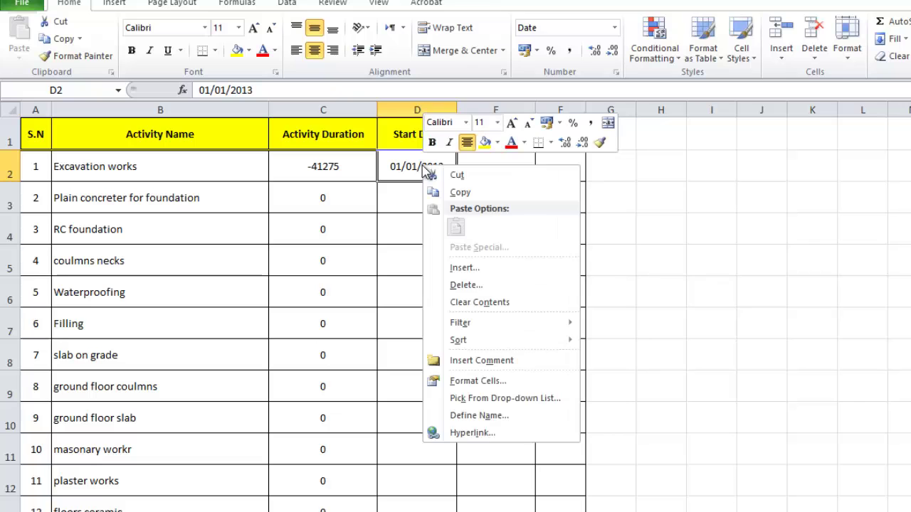
pyautogui.click(514, 382)
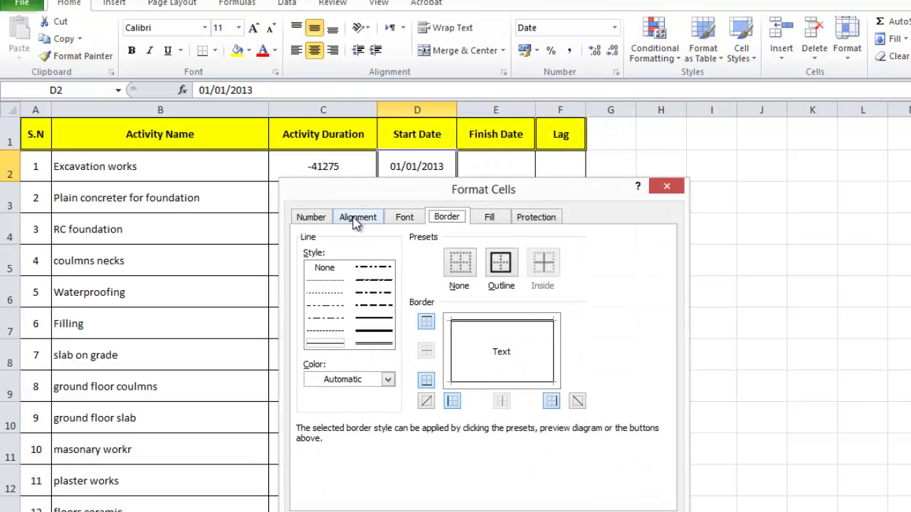
pyautogui.click(355, 219)
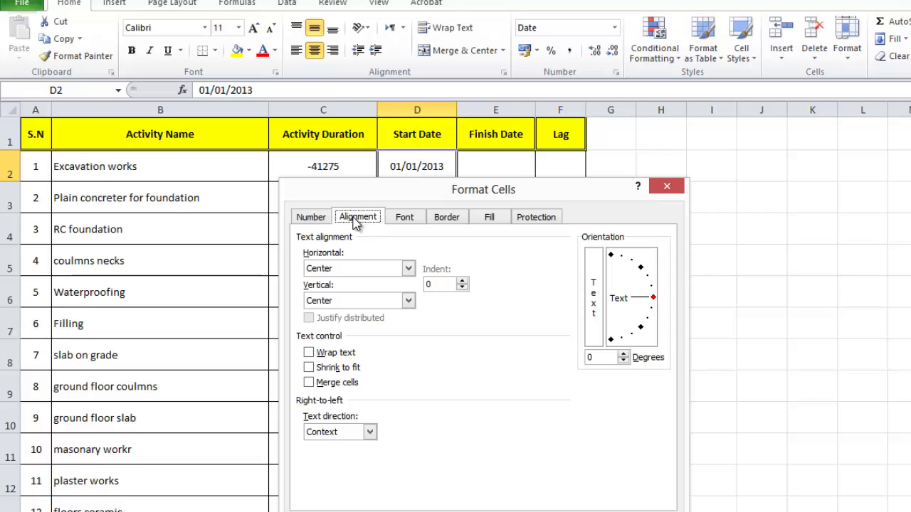
pyautogui.click(318, 221)
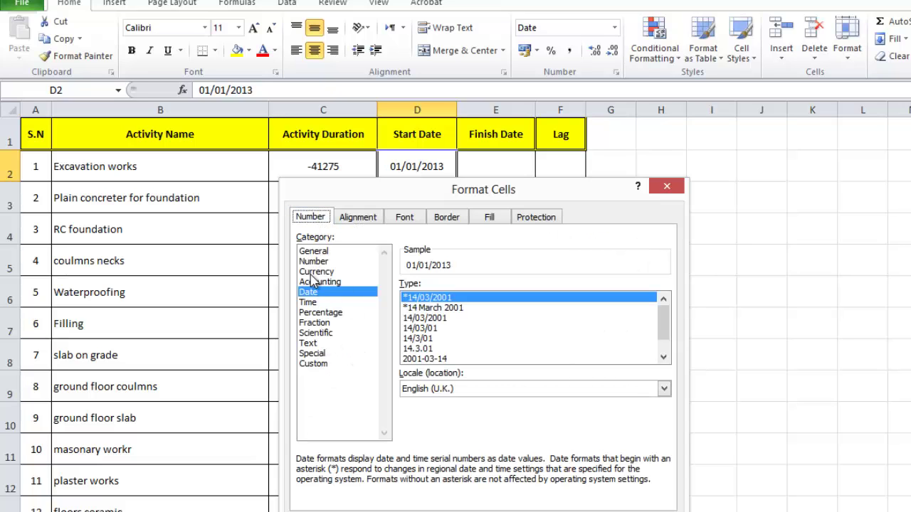
pyautogui.click(664, 358)
pyautogui.click(664, 357)
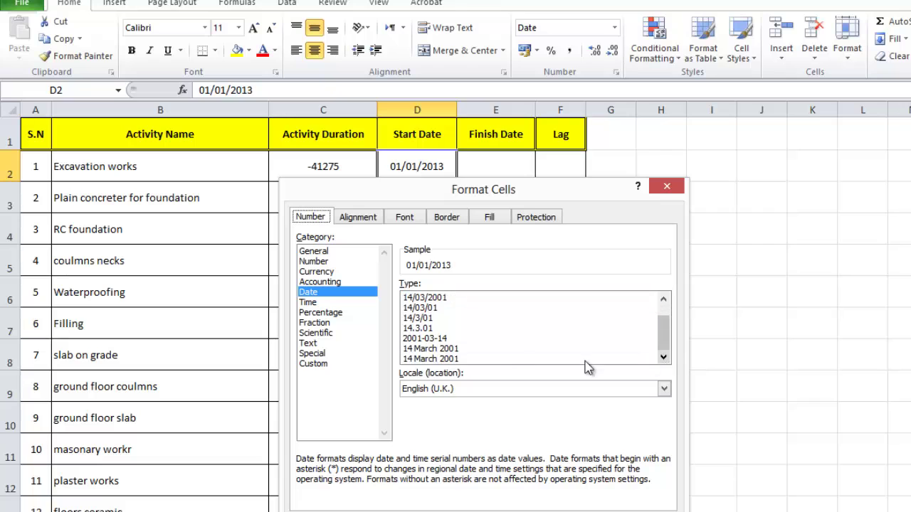
pyautogui.click(436, 360)
pyautogui.click(556, 510)
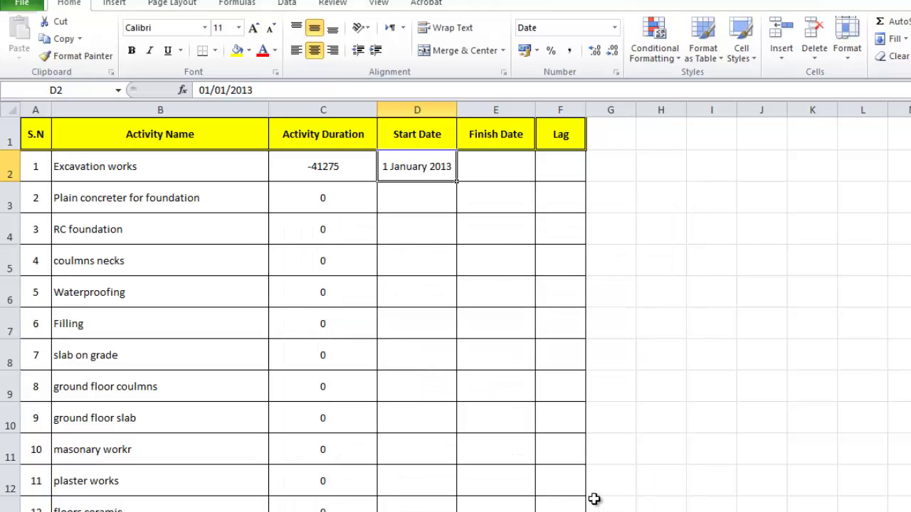
pyautogui.moveTo(457, 110); pyautogui.dragTo(452, 110)
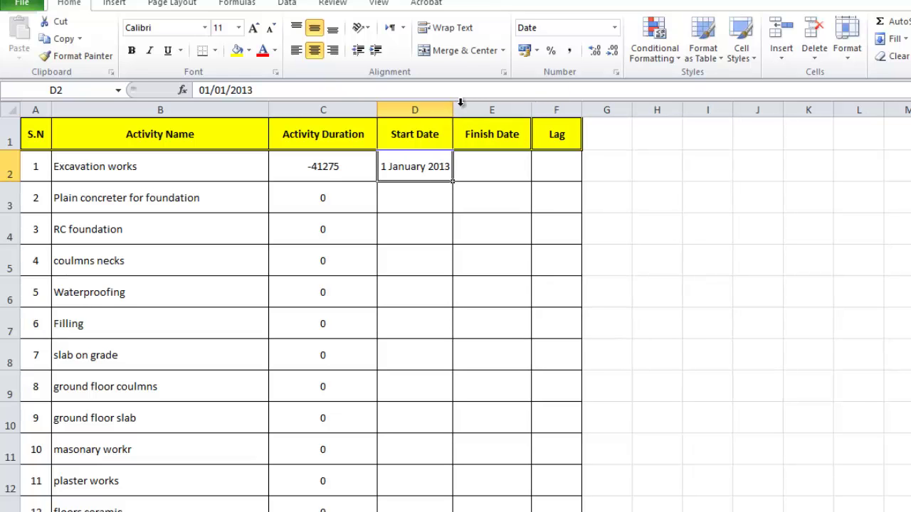
# Replace the duration formula in cell C2 with =if(E2>0,E2-D2,0).
pyautogui.click(324, 171)
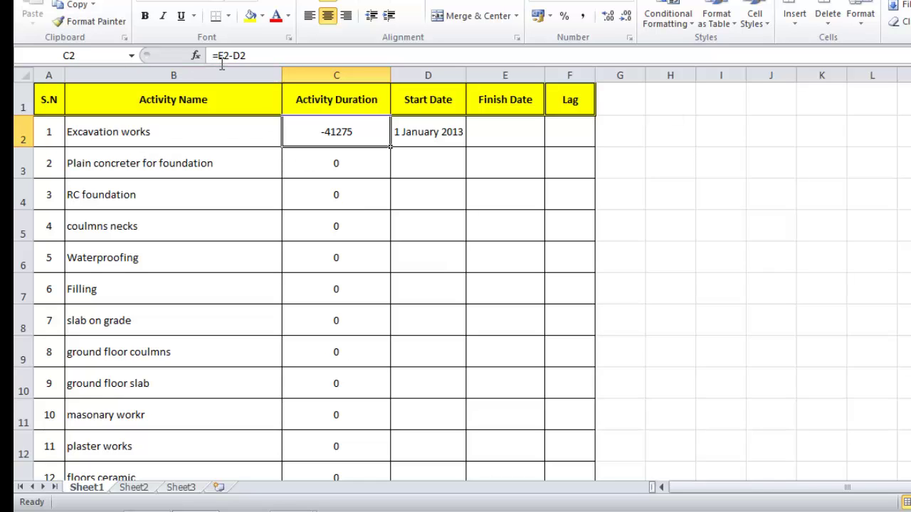
pyautogui.click(262, 54)
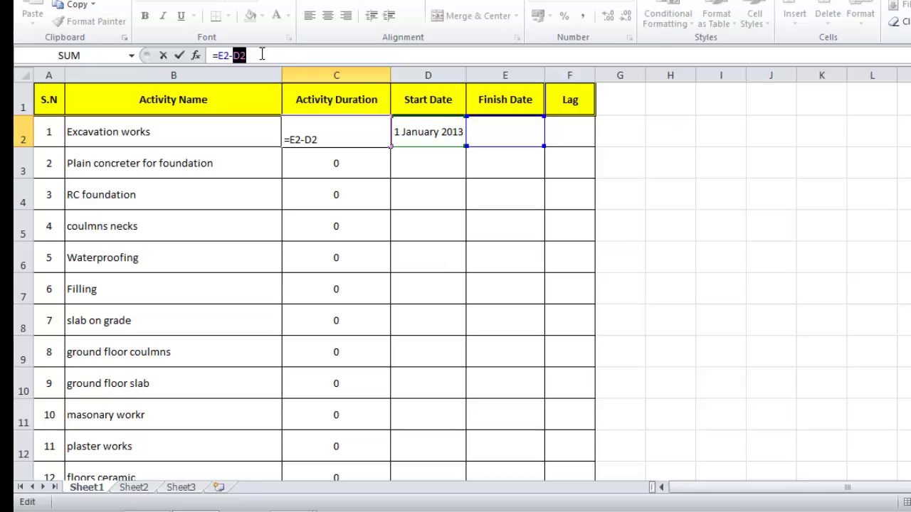
pyautogui.moveTo(261, 55); pyautogui.dragTo(232, 56)
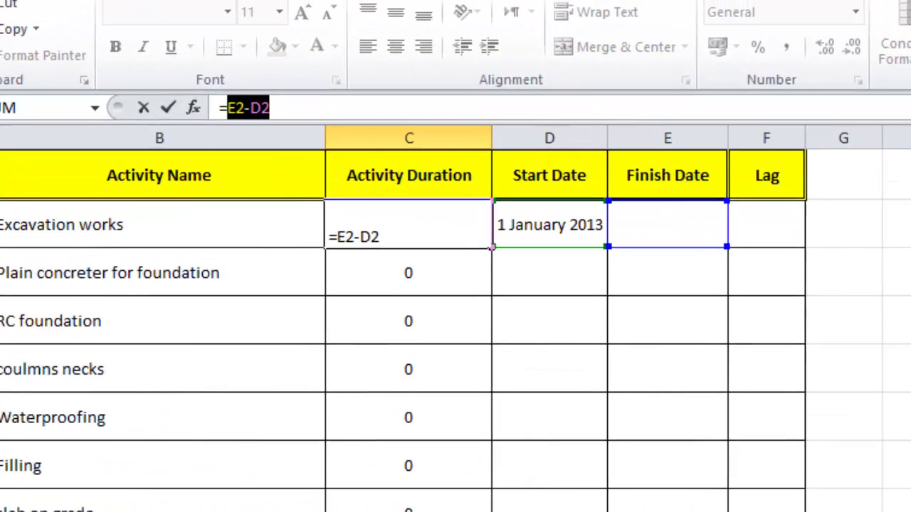
pyautogui.press('BackSpace')
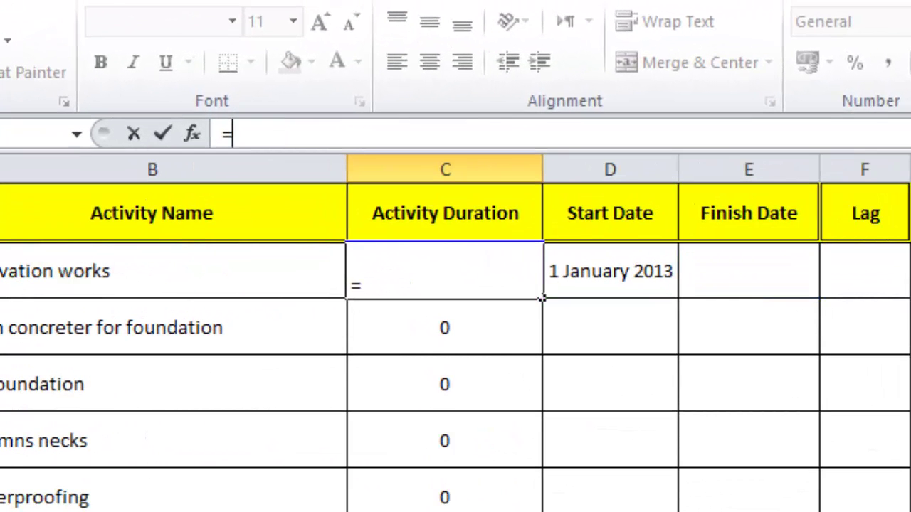
pyautogui.write('if')
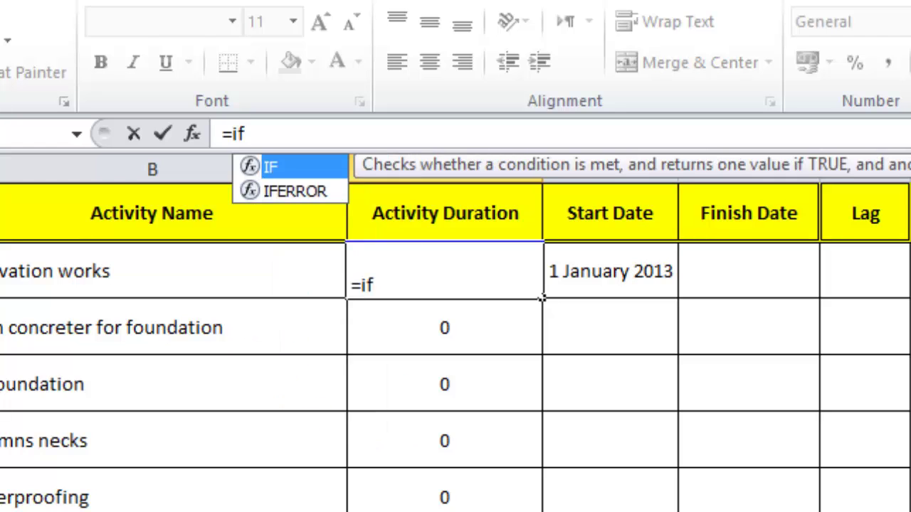
pyautogui.write('(')
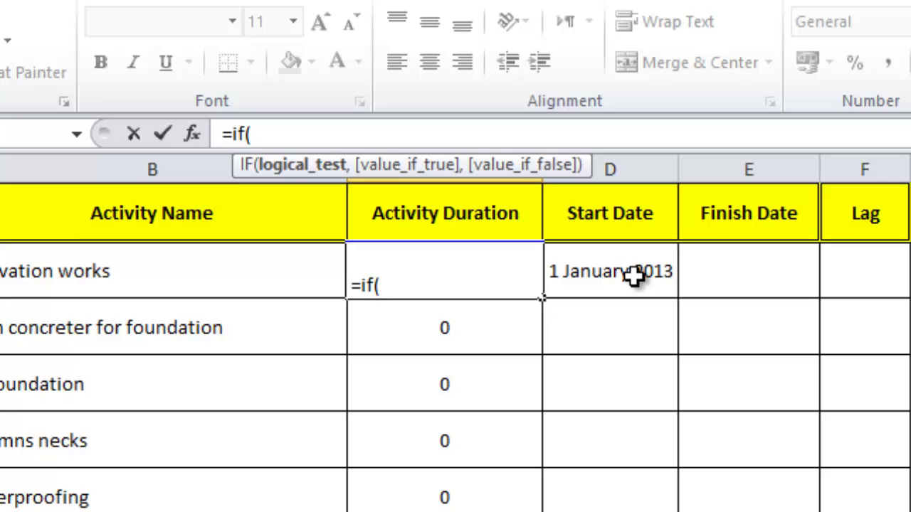
pyautogui.click(731, 268)
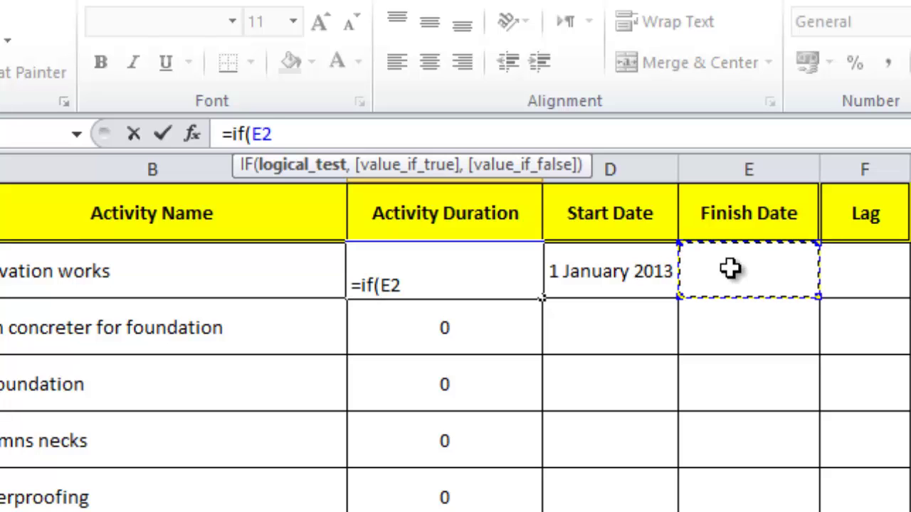
pyautogui.write('>0')
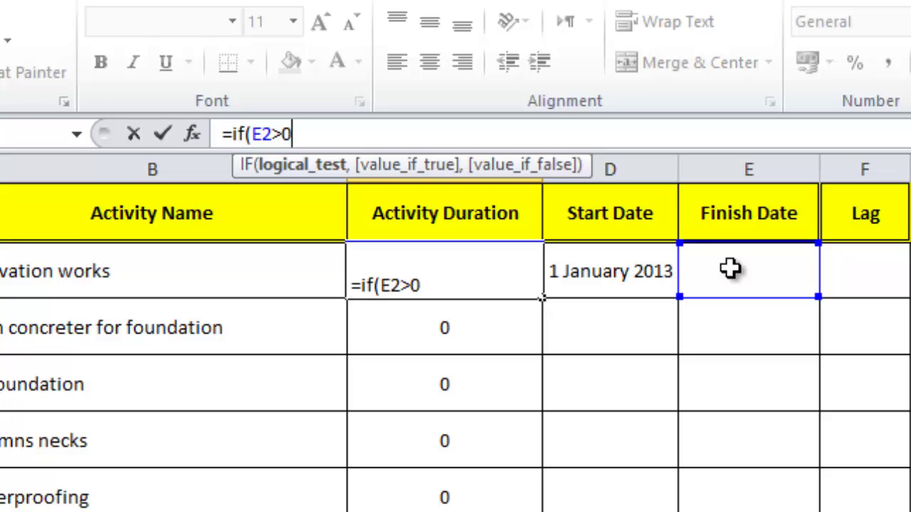
pyautogui.write(',')
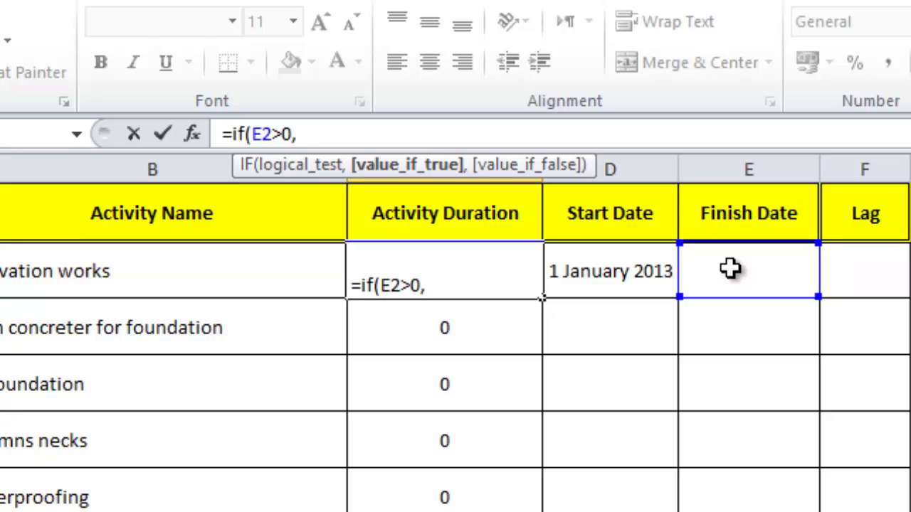
pyautogui.click(731, 268)
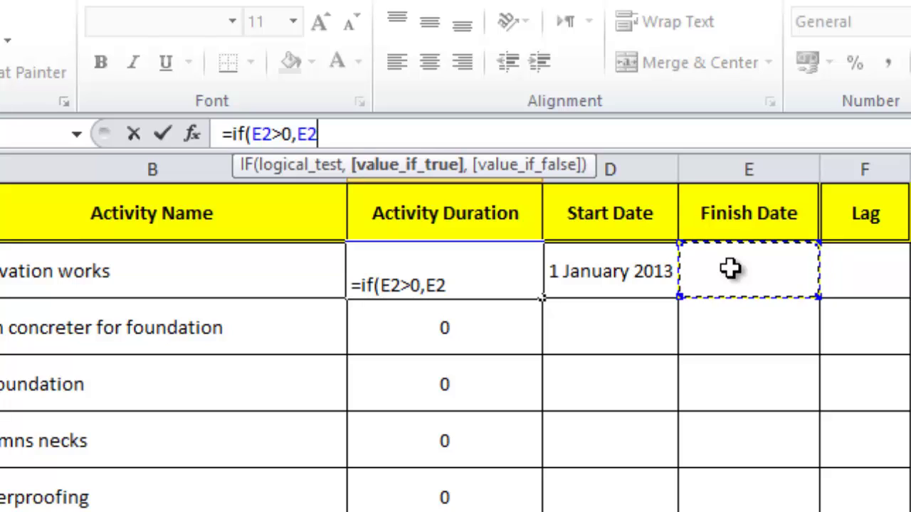
pyautogui.write('-')
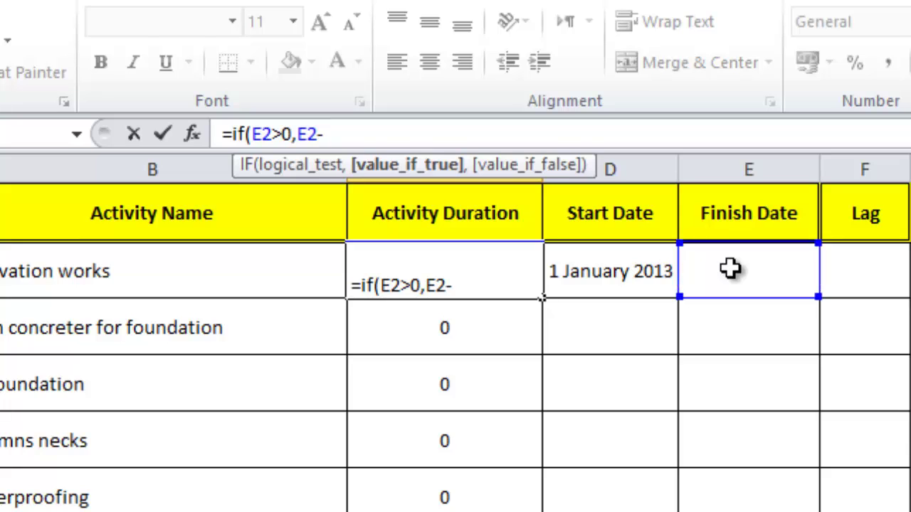
pyautogui.click(600, 269)
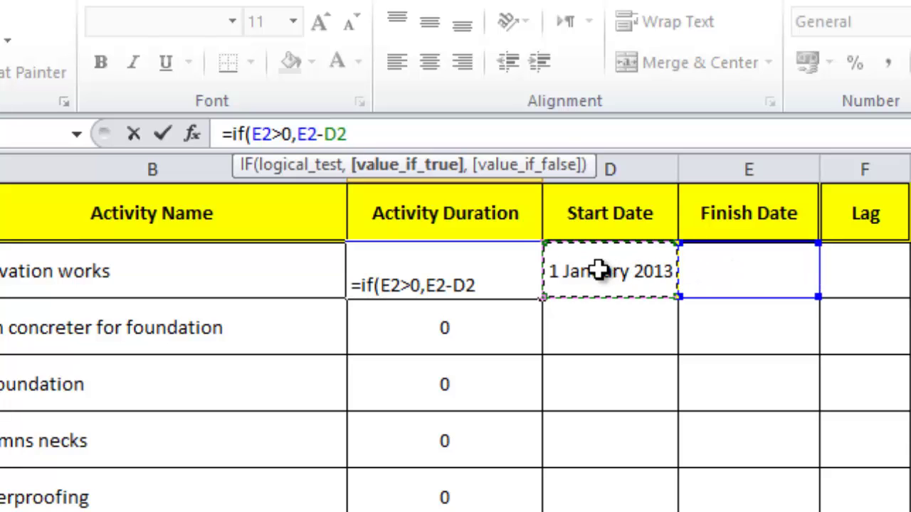
pyautogui.write(',0')
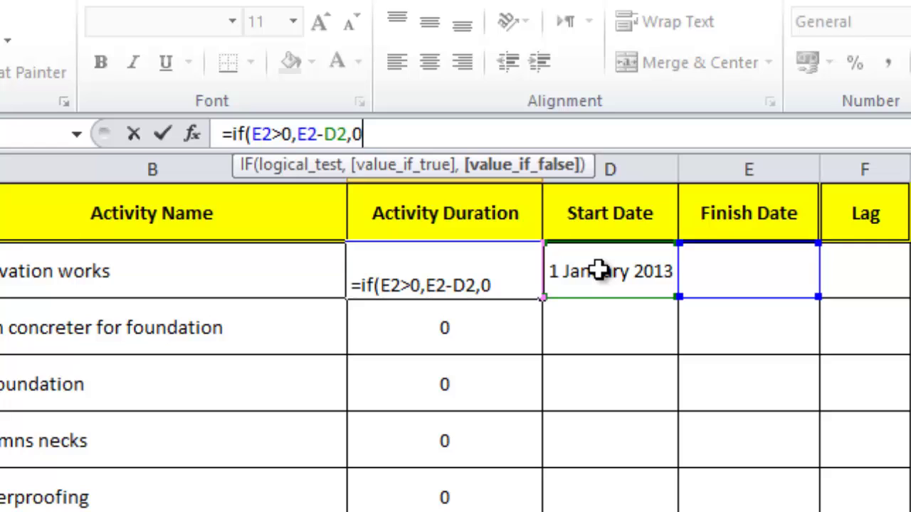
pyautogui.write(')')
pyautogui.press('Return')
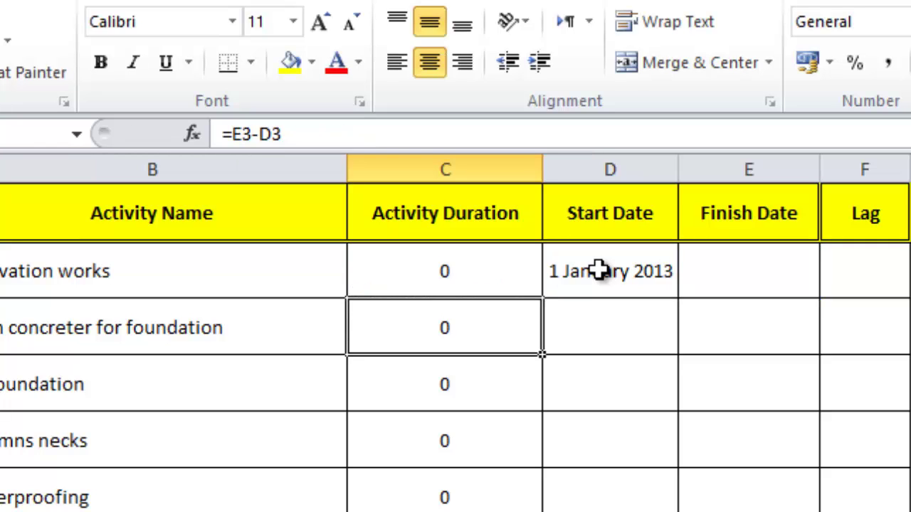
# Enter 1/1/13 in cell D3 as the start date of the second activity and inspect the duration formula in C3.
pyautogui.click(603, 268)
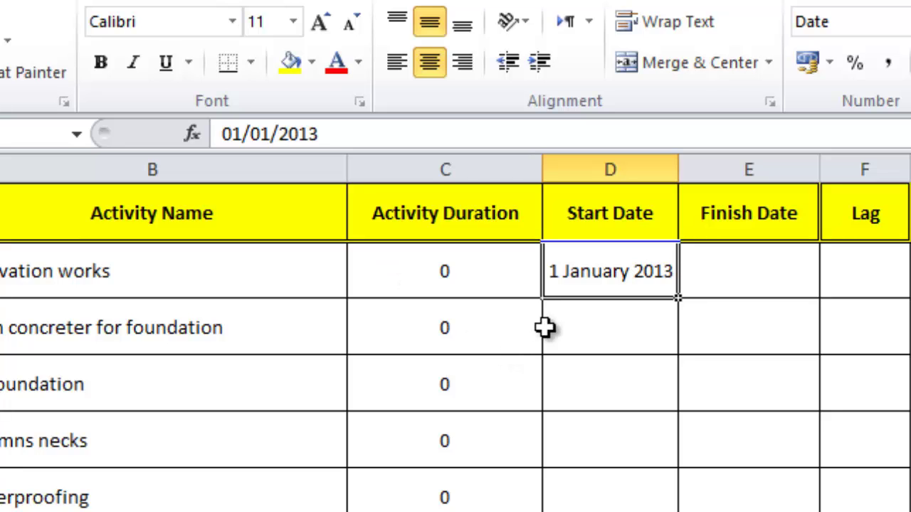
pyautogui.click(590, 323)
pyautogui.write('1/')
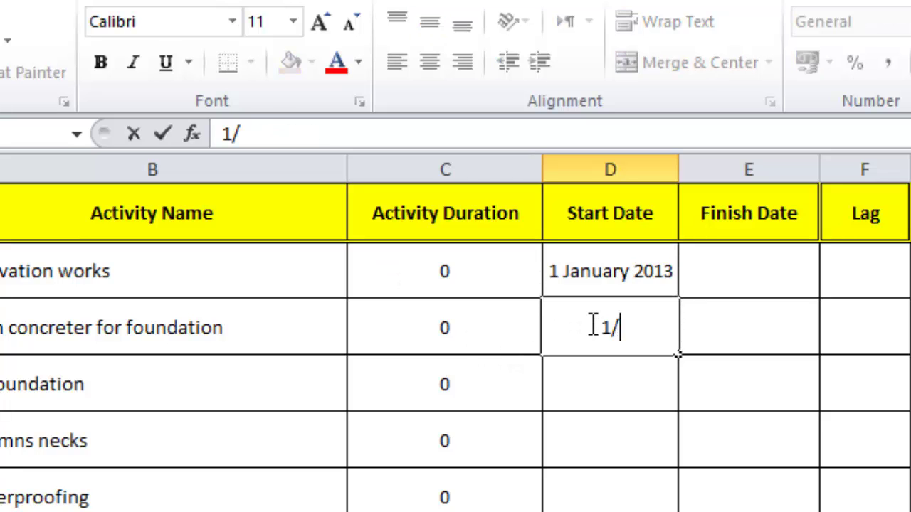
pyautogui.write('01/2013')
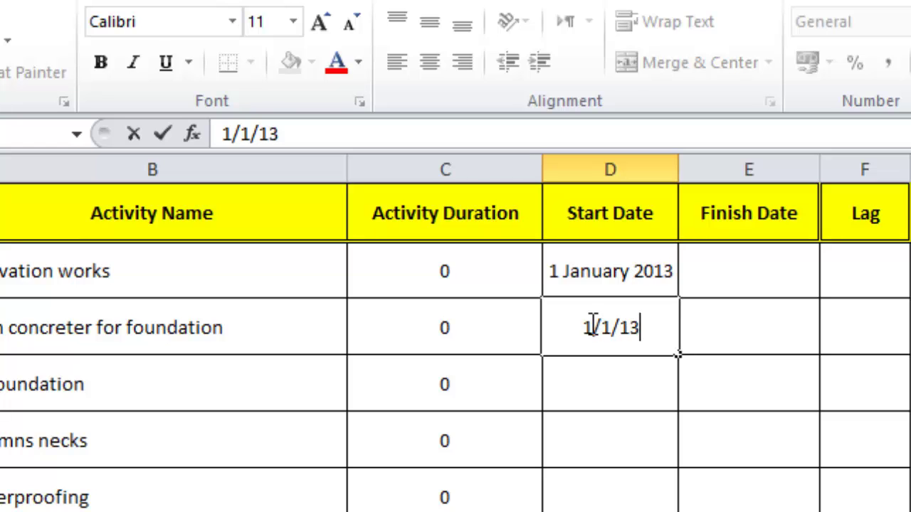
pyautogui.press('Return')
pyautogui.click(428, 331)
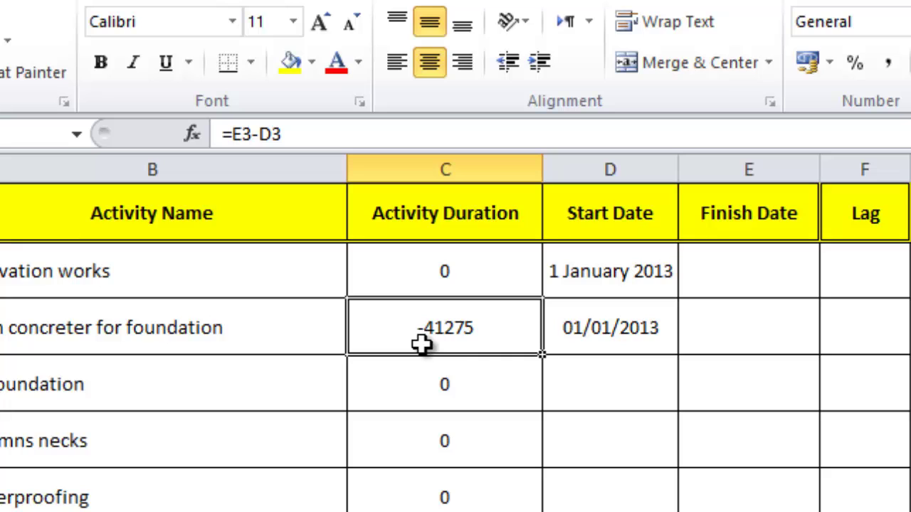
pyautogui.click(766, 317)
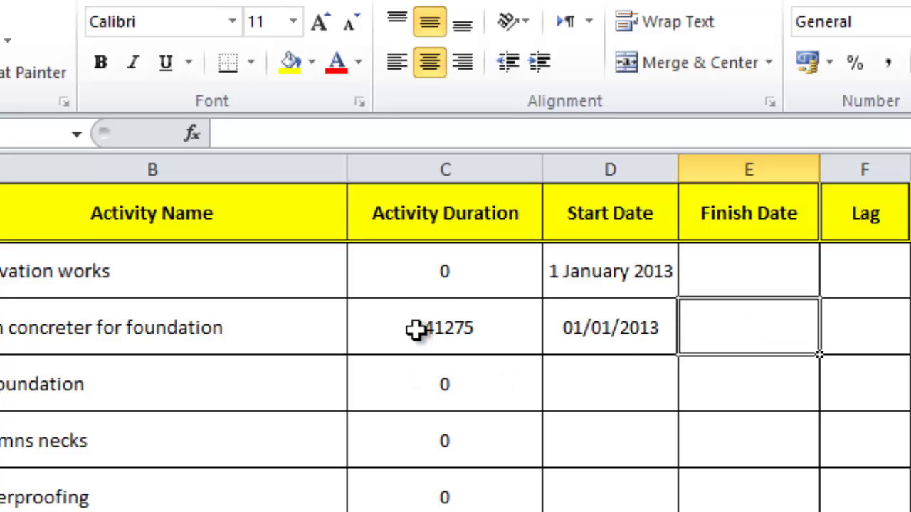
# Fill the IF duration formula from cell C2 down the rest of the Activity Duration column.
pyautogui.click(452, 272)
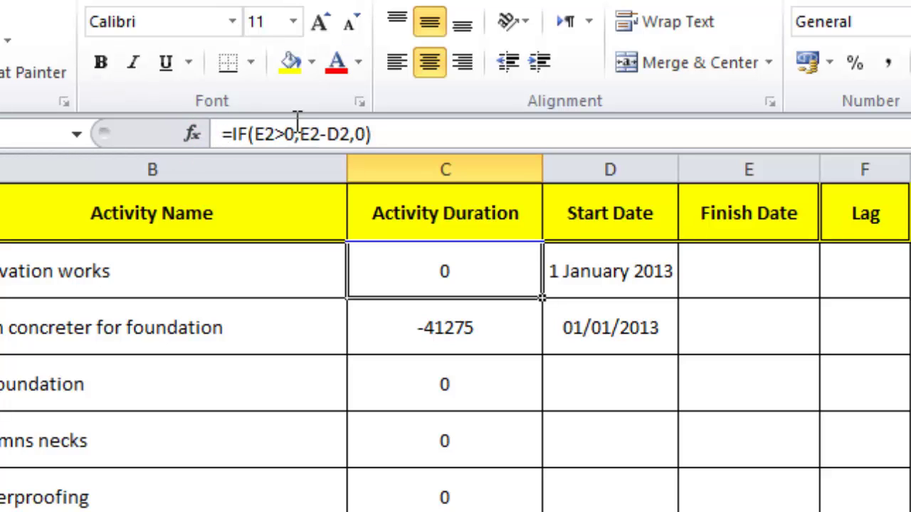
pyautogui.click(748, 270)
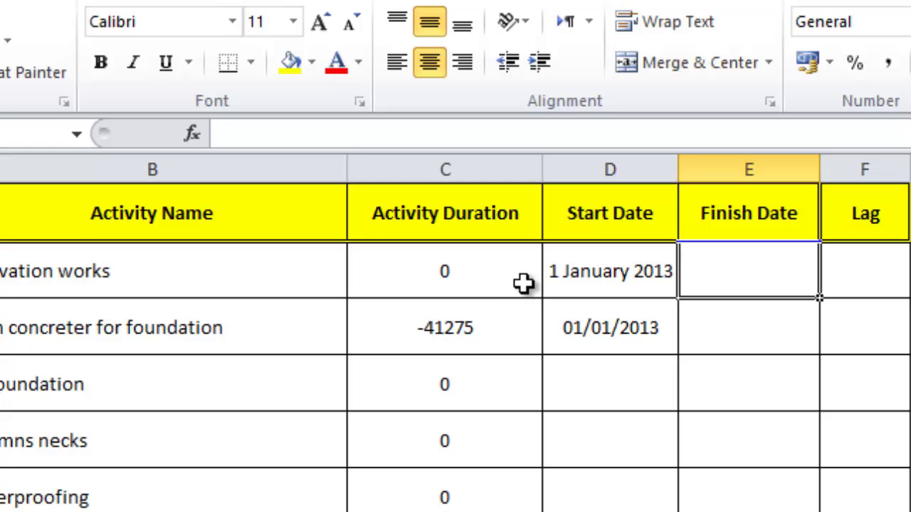
pyautogui.click(482, 278)
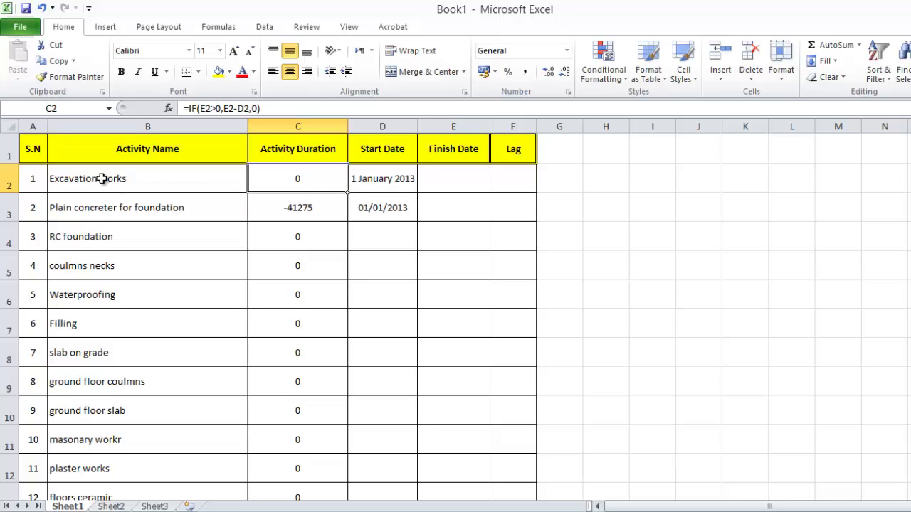
pyautogui.doubleClick(349, 192)
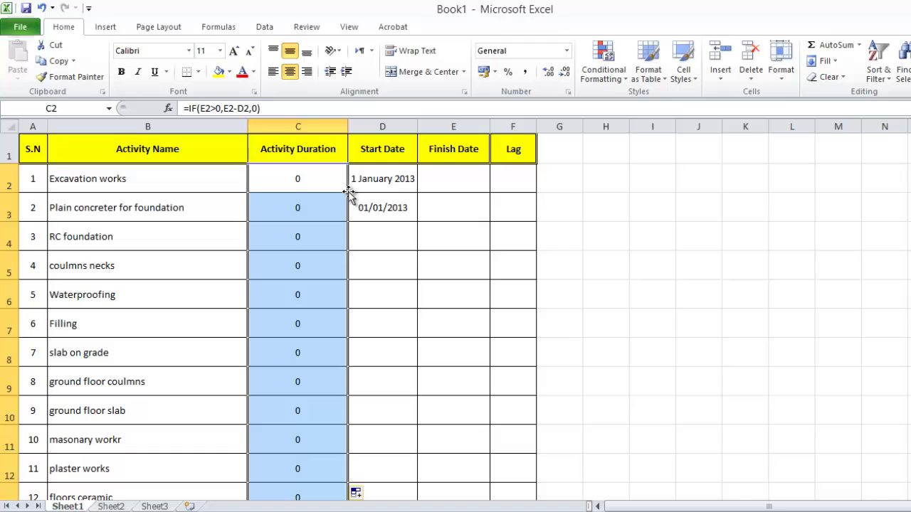
pyautogui.scroll(-12, 350, 192)
pyautogui.scroll(11, 350, 192)
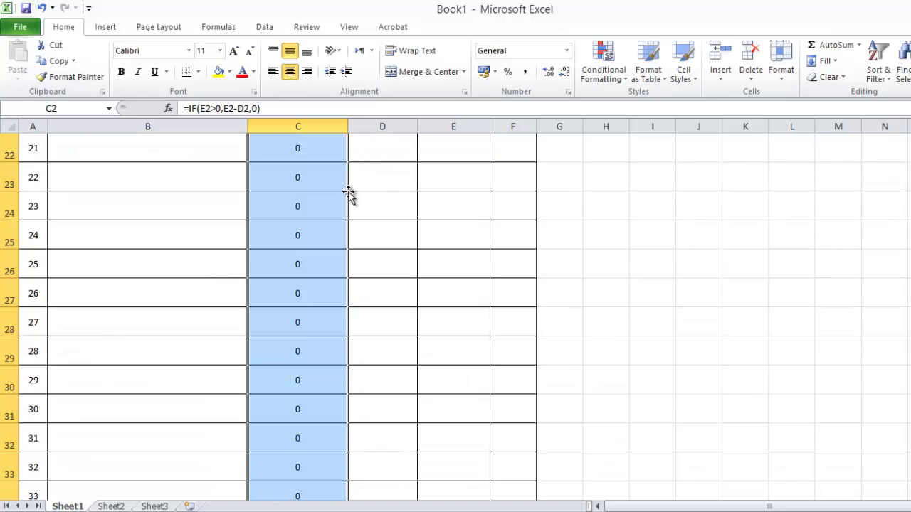
pyautogui.scroll(1, 349, 193)
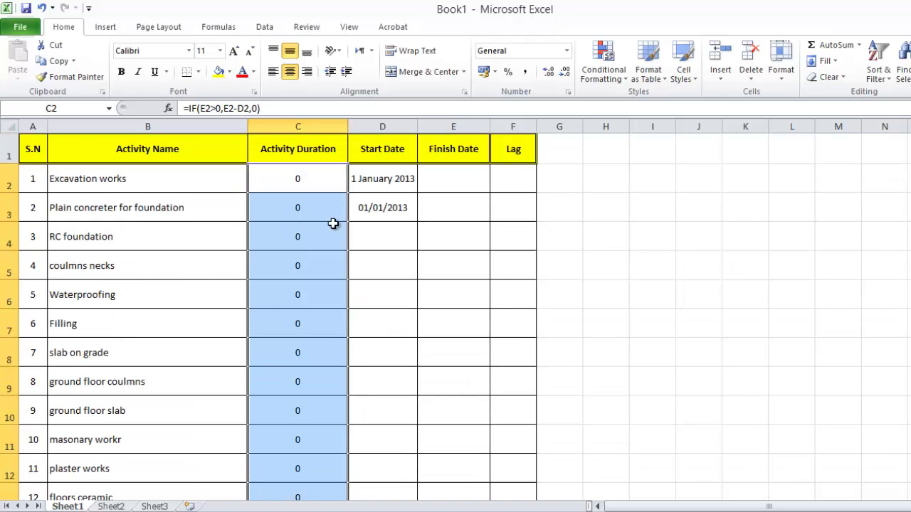
# Copy the date format of cell D2 onto the Start Date and Finish Date cells below the headers with Format Painter.
pyautogui.click(367, 179)
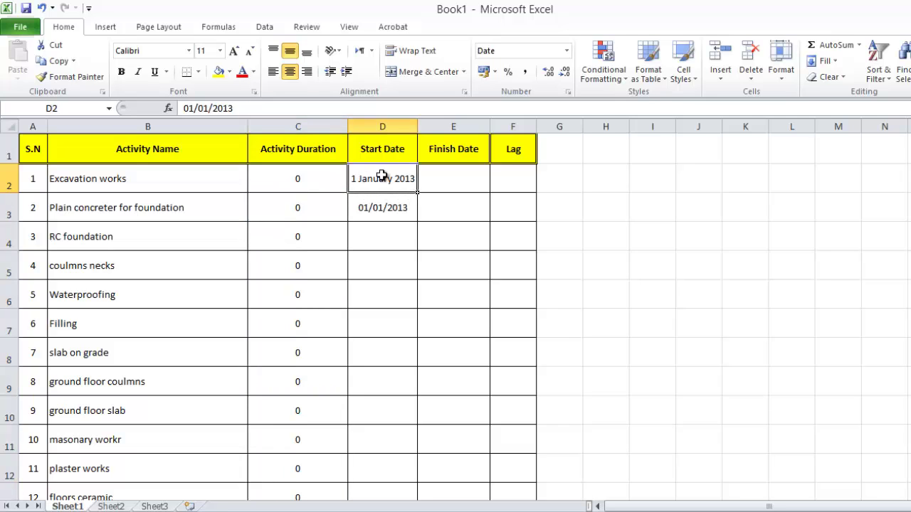
pyautogui.click(73, 77)
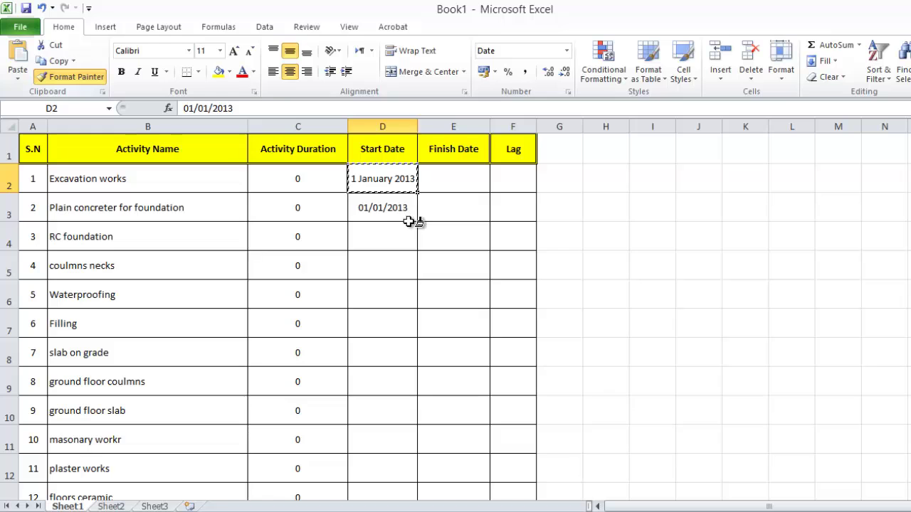
pyautogui.moveTo(375, 178)
pyautogui.mouseDown()
pyautogui.moveTo(467, 375)
pyautogui.moveTo(489, 481)
pyautogui.moveTo(467, 474)
pyautogui.mouseUp()
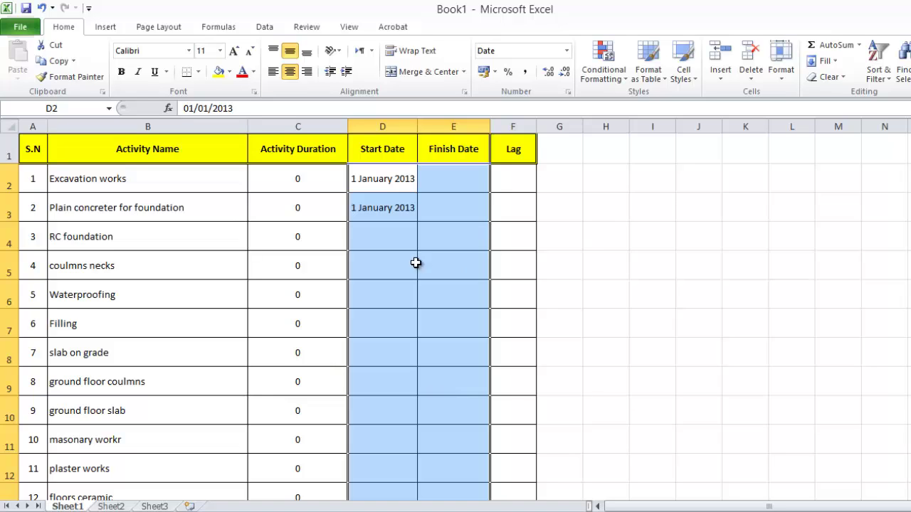
pyautogui.click(415, 264)
# Enter the formula =D2+30 in cell E2 as the finish date of Excavation works and check its duration in C2.
pyautogui.click(446, 184)
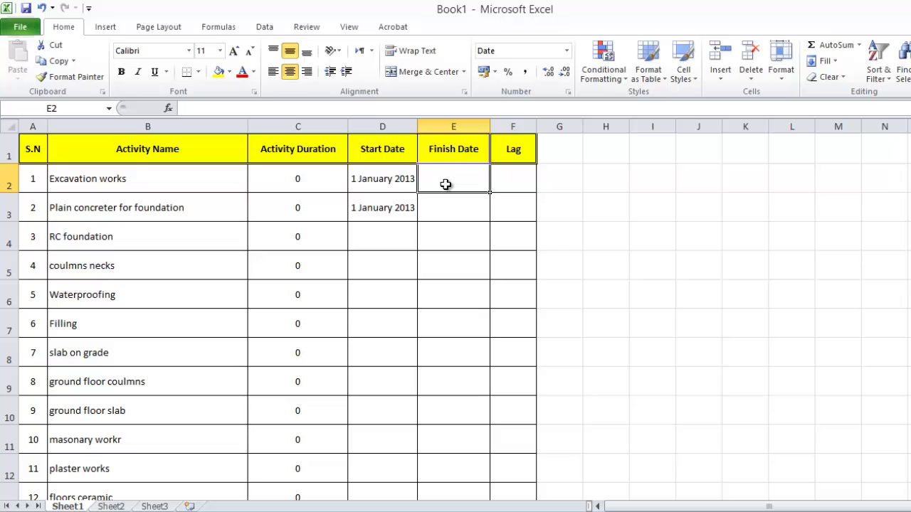
pyautogui.write('=')
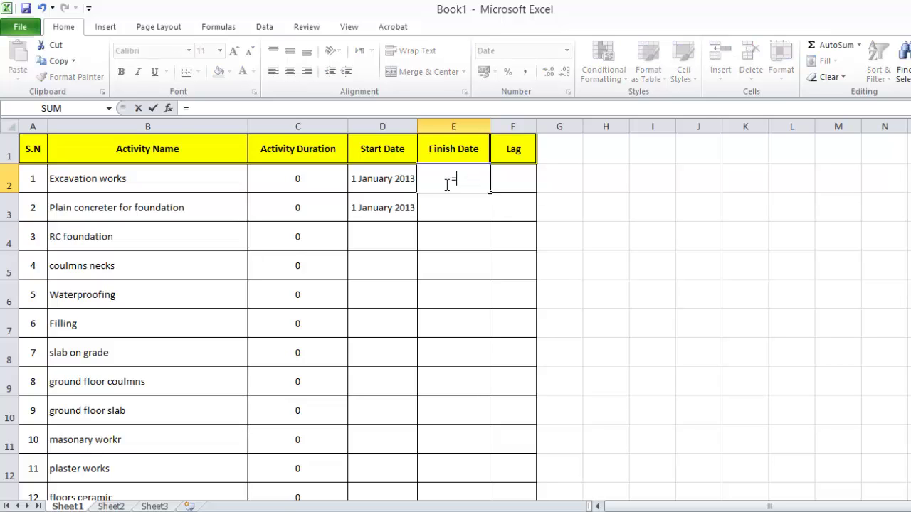
pyautogui.press('Left')
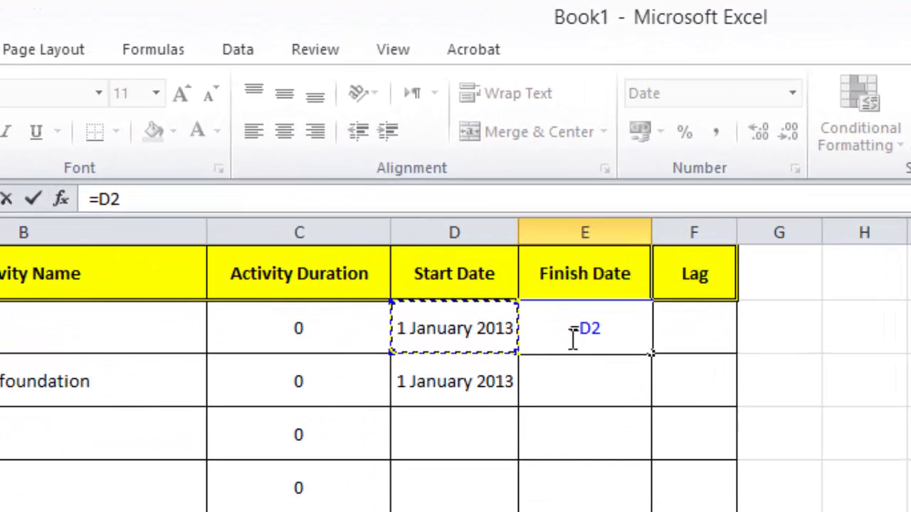
pyautogui.write('+')
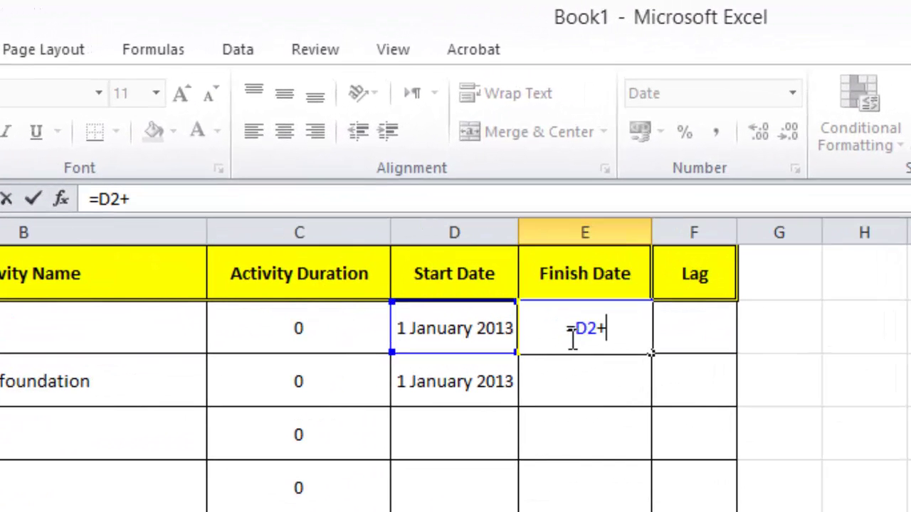
pyautogui.write('30')
pyautogui.press('Return')
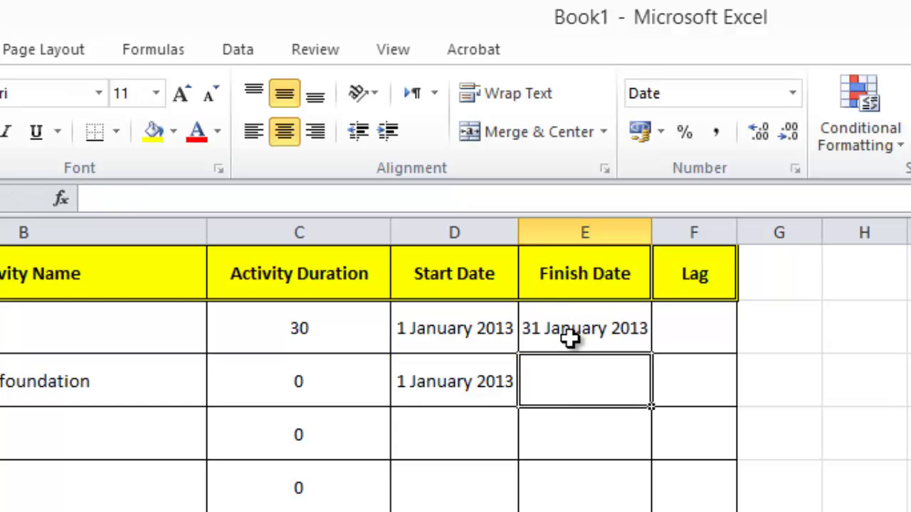
pyautogui.click(284, 338)
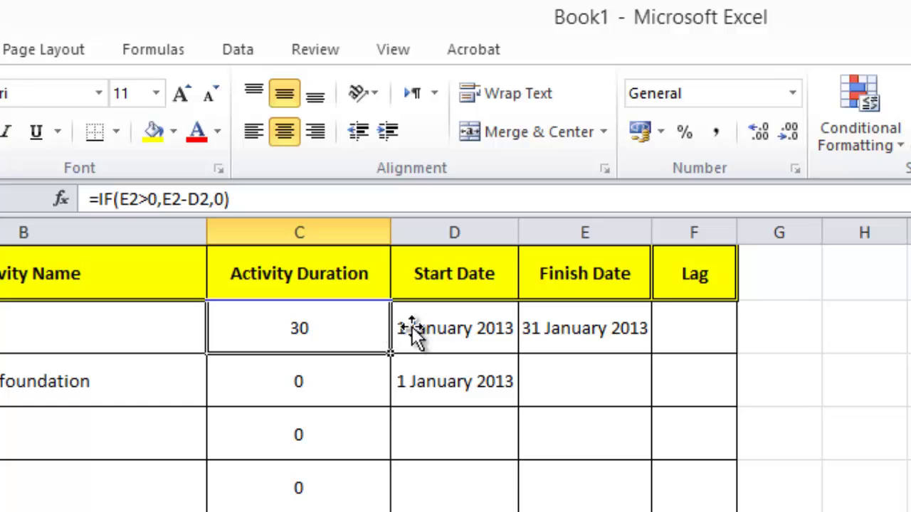
# Wrap the Activity Duration header text in cell C1 and narrow column C around it.
pyautogui.moveTo(386, 221); pyautogui.dragTo(332, 229)
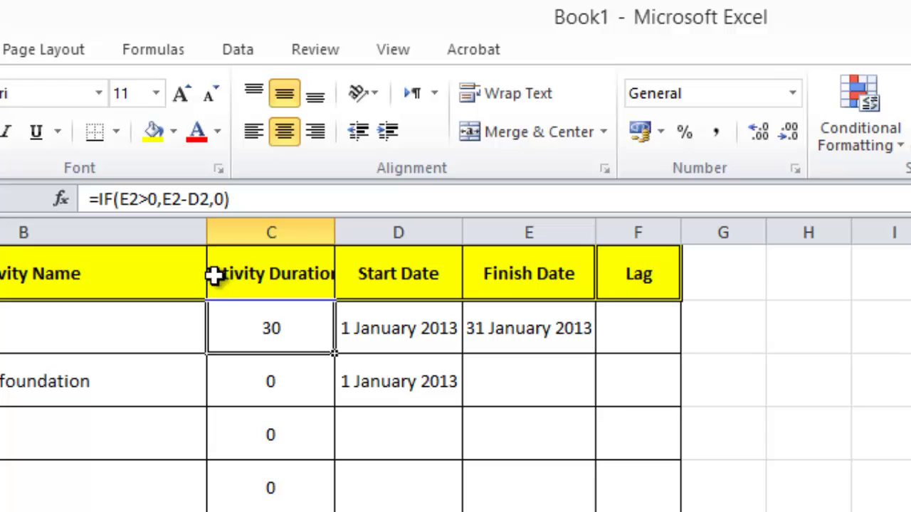
pyautogui.click(253, 274)
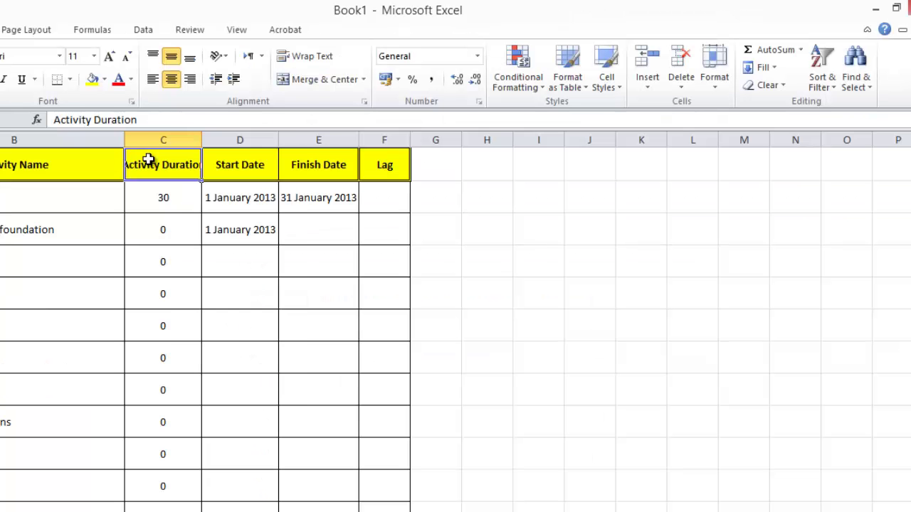
pyautogui.rightClick(251, 270)
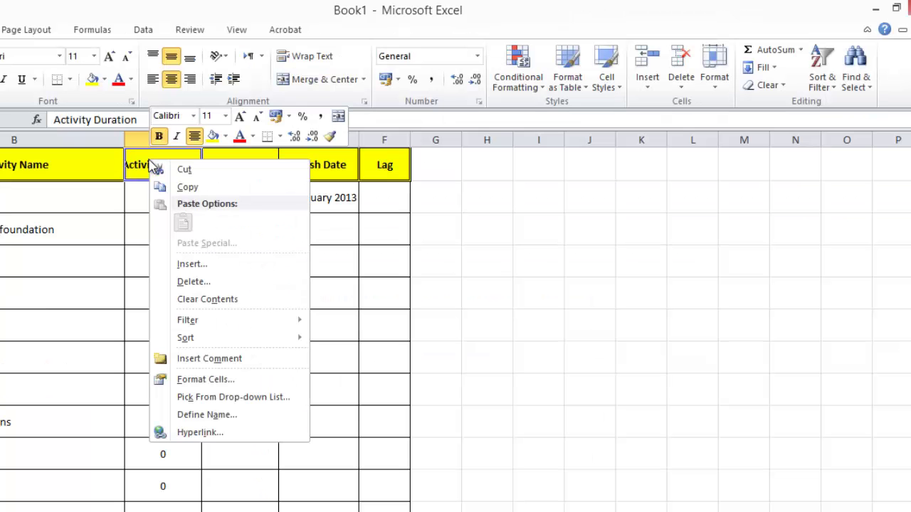
pyautogui.click(229, 380)
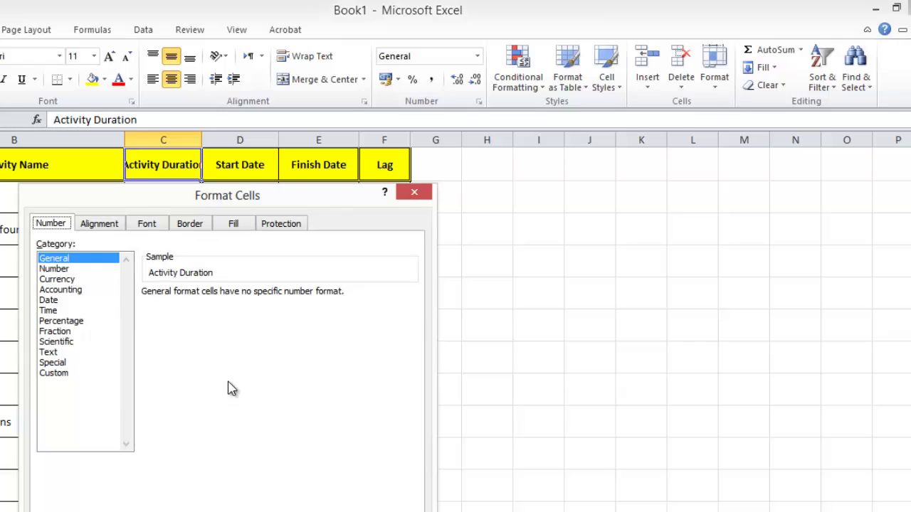
pyautogui.click(97, 227)
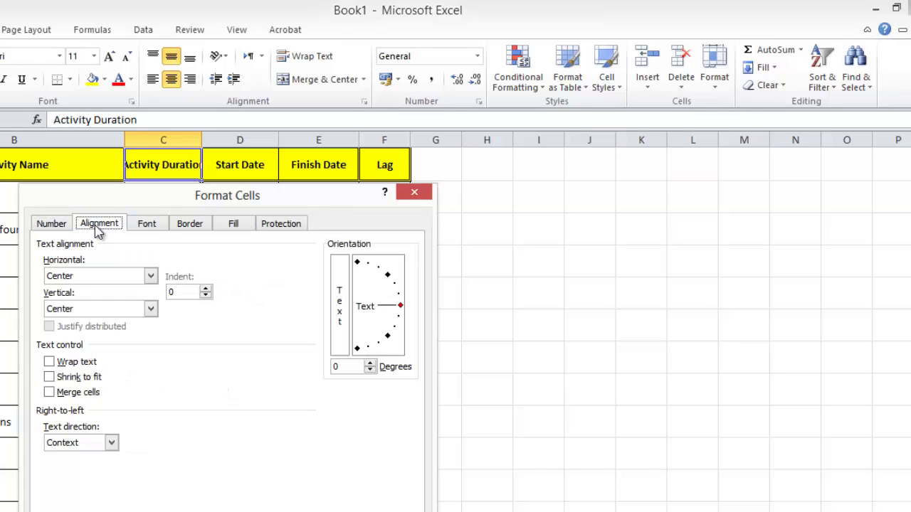
pyautogui.click(49, 362)
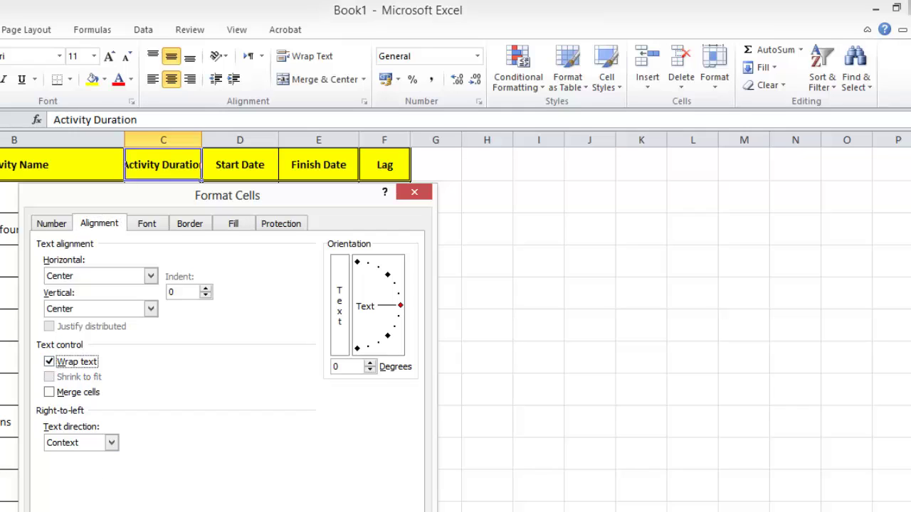
pyautogui.press('Return')
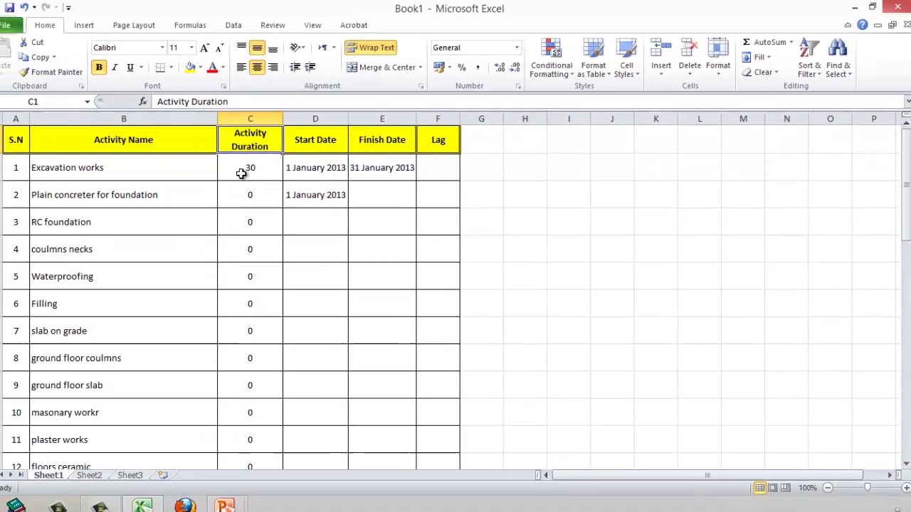
pyautogui.click(242, 173)
pyautogui.click(250, 146)
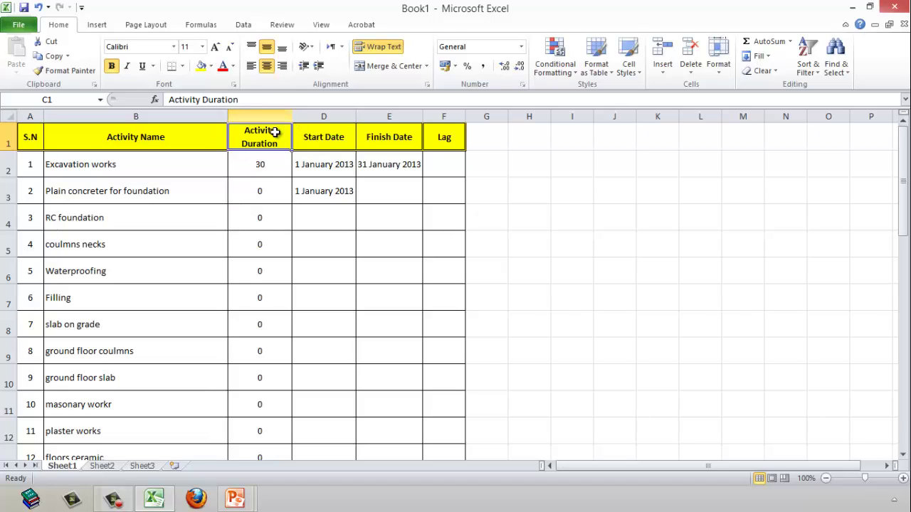
pyautogui.moveTo(293, 113); pyautogui.dragTo(274, 116)
# Set the start date of the second activity in cell D3 with the formula =E2+1.
pyautogui.click(306, 191)
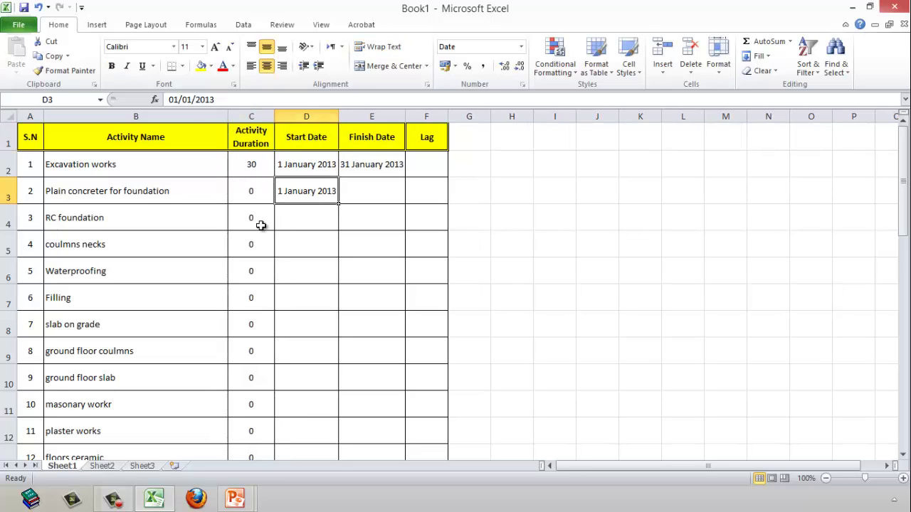
pyautogui.write('=')
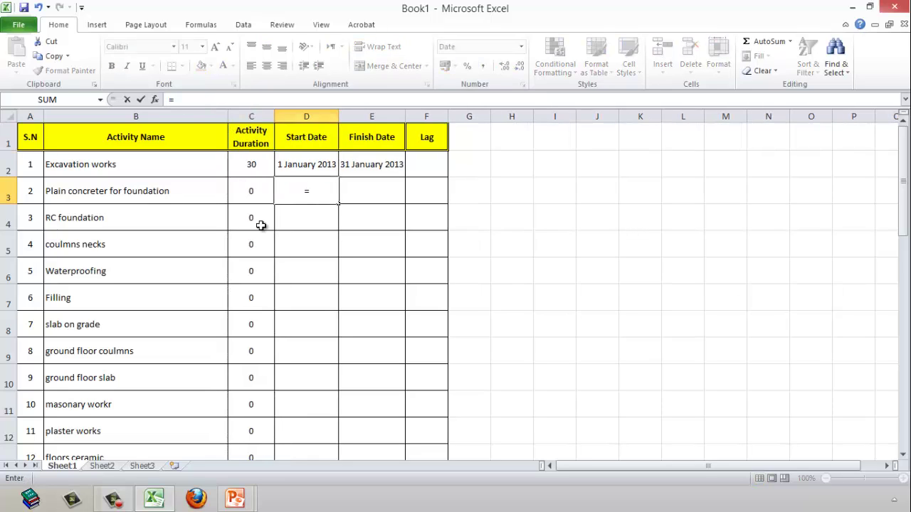
pyautogui.click(393, 165)
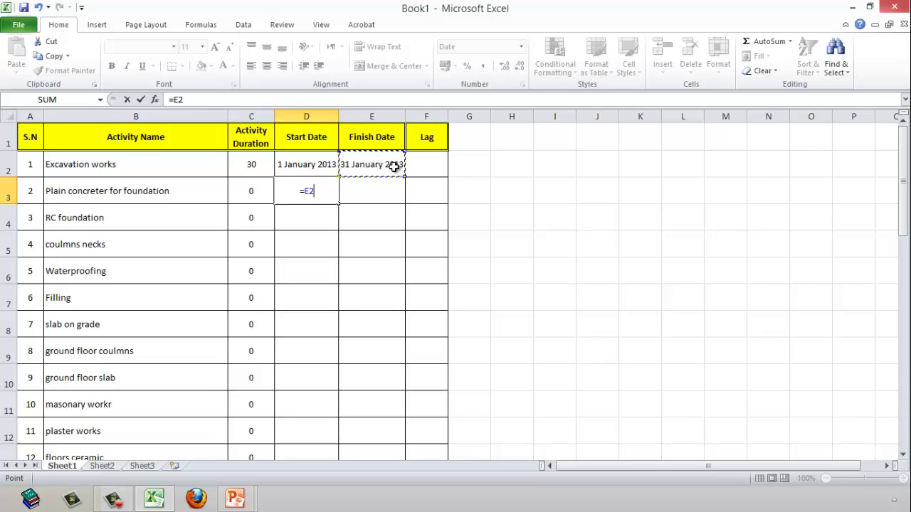
pyautogui.write('+1')
pyautogui.press('Return')
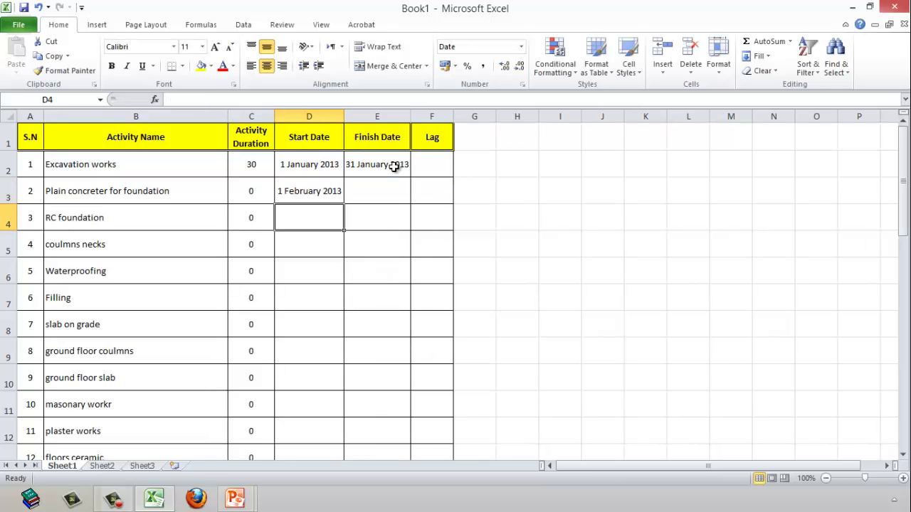
# Set the finish date of the second activity in cell E3 with the formula =D3+10.
pyautogui.click(378, 196)
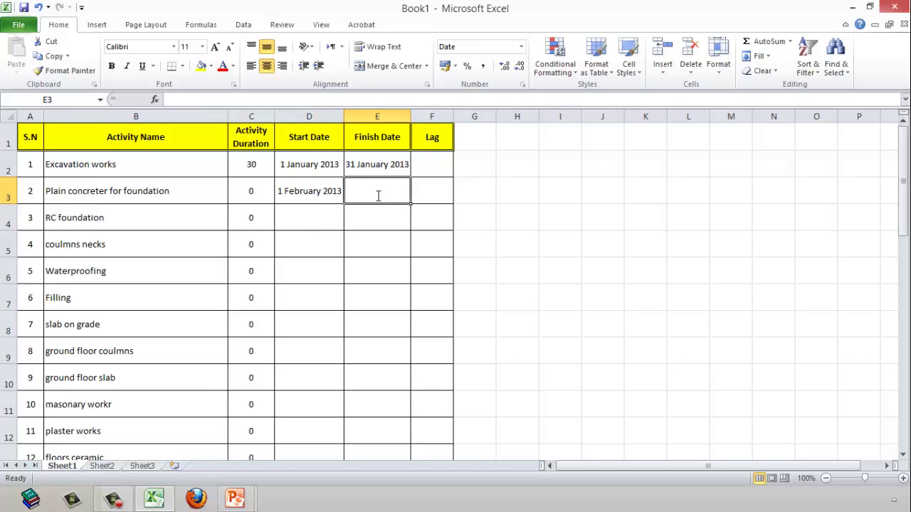
pyautogui.write('=D3+10')
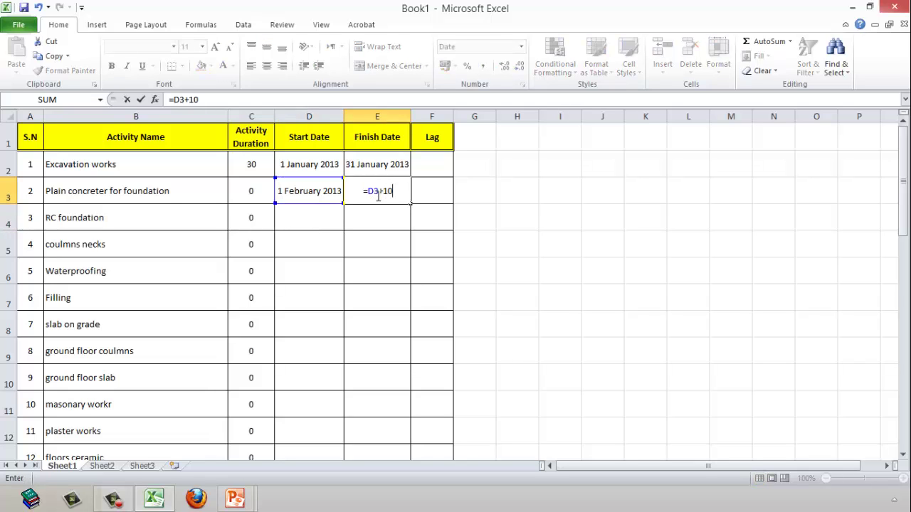
pyautogui.press('Return')
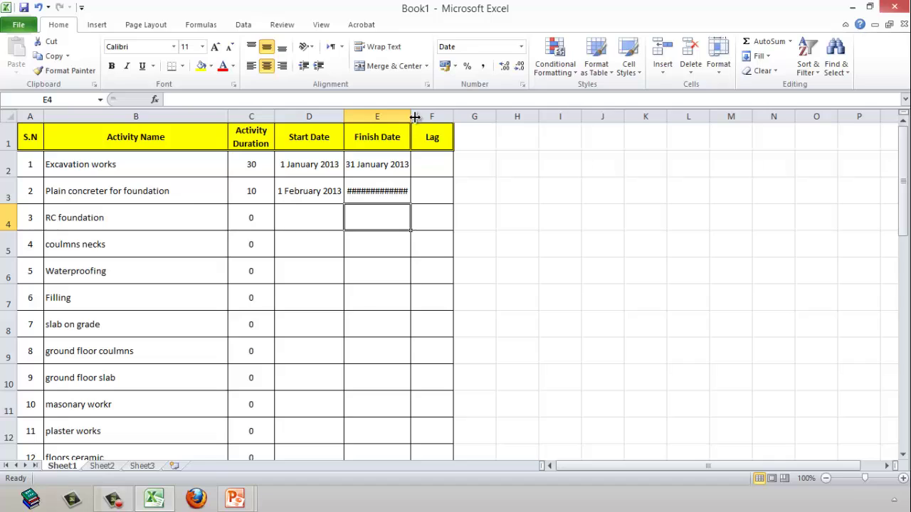
# Widen column E to fit its dates and set the RC foundation start date in D4 with the formula =E3+1.
pyautogui.click(380, 190)
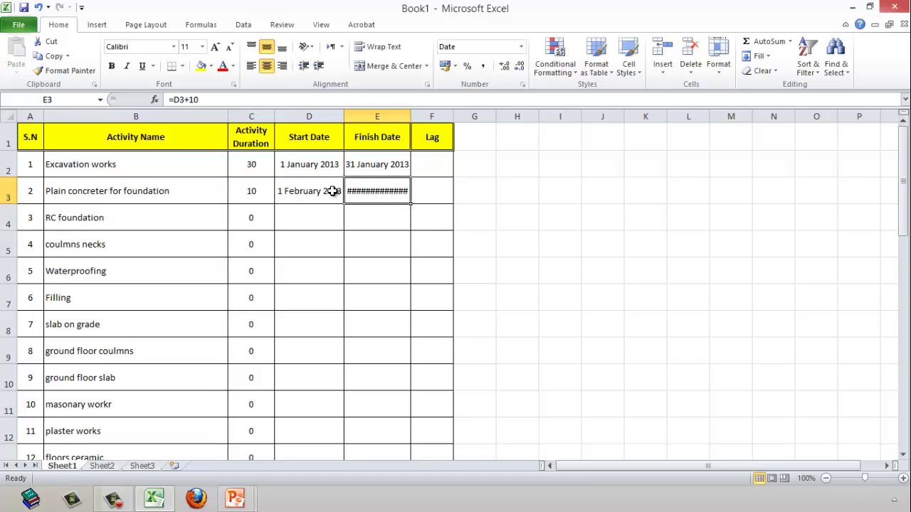
pyautogui.doubleClick(413, 113)
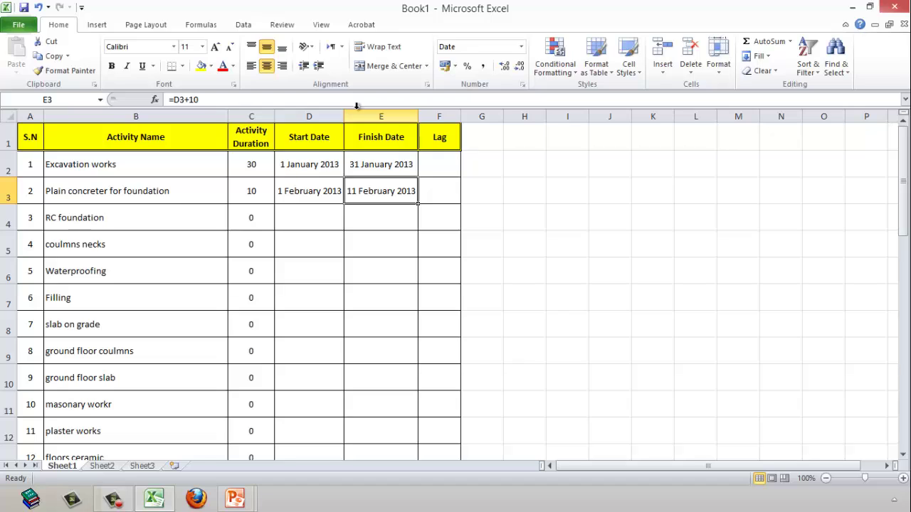
pyautogui.click(311, 207)
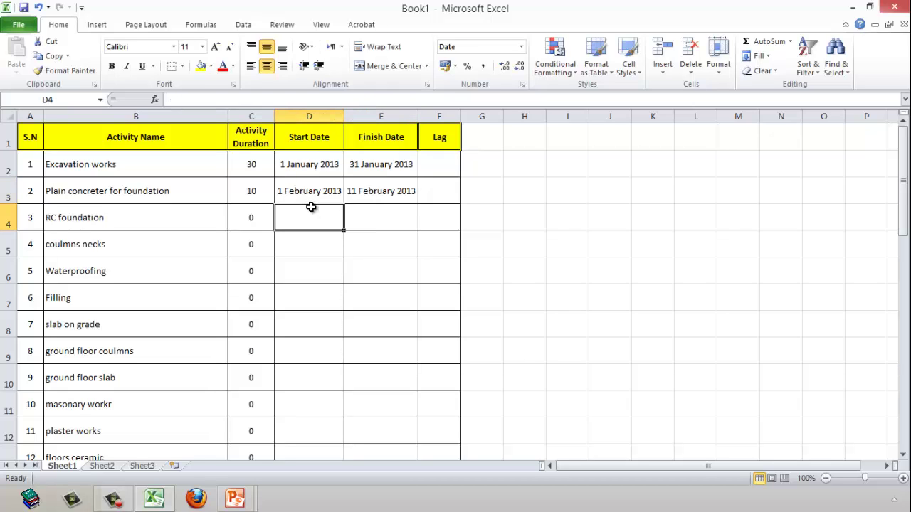
pyautogui.write('=E3')
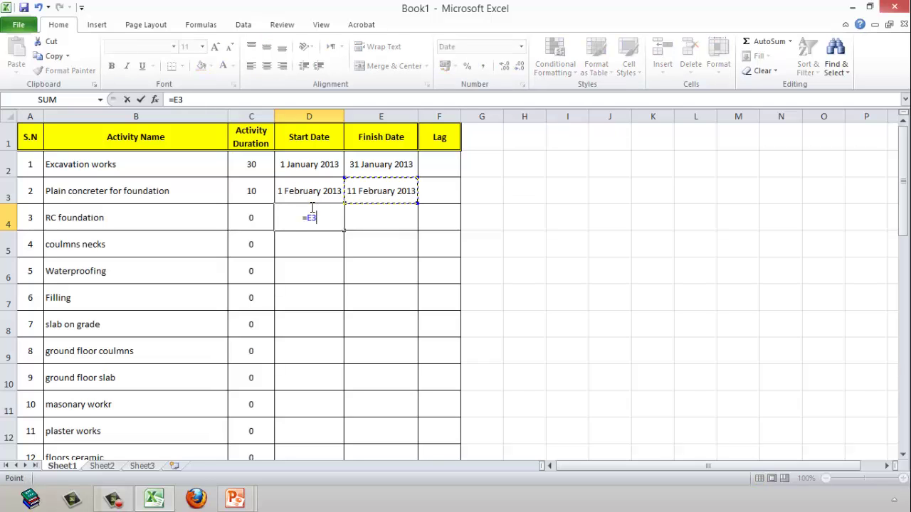
pyautogui.write('+1')
pyautogui.press('Return')
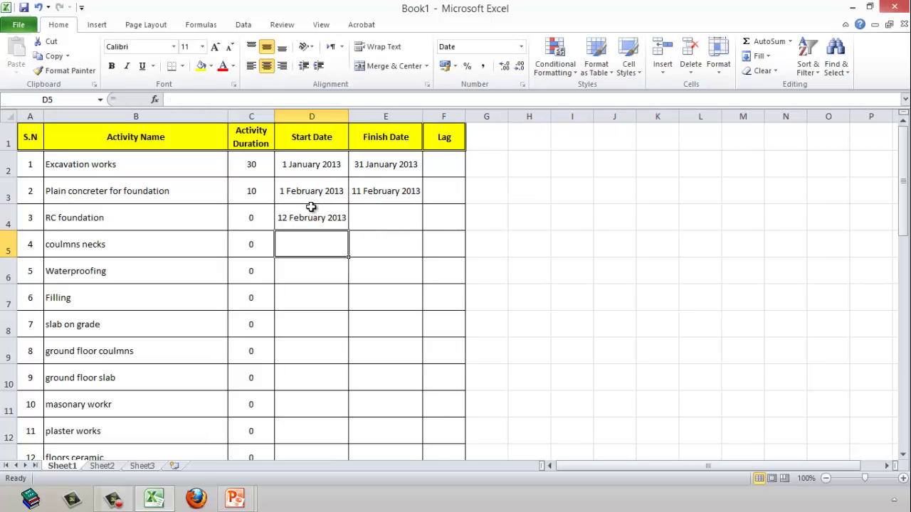
# Set the finish date of RC foundation in cell E4 with the formula =D4+15.
pyautogui.click(401, 223)
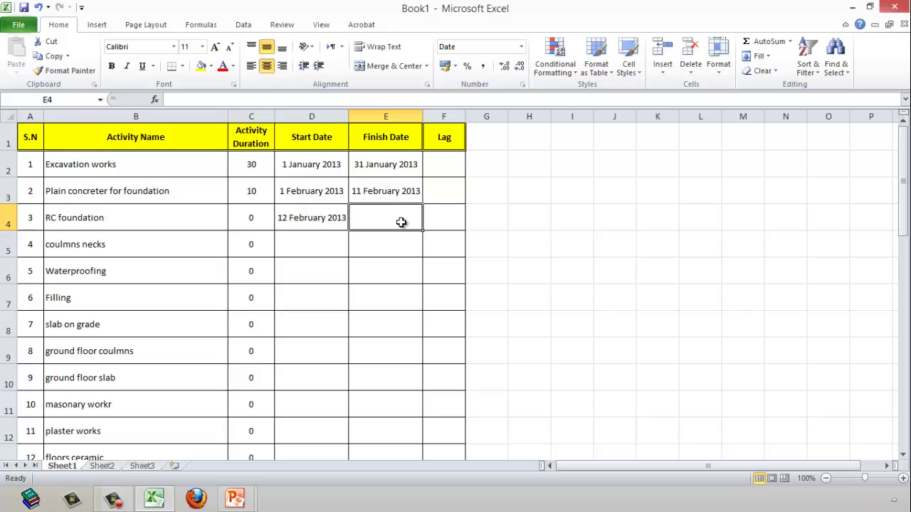
pyautogui.write('=')
pyautogui.press('Left')
pyautogui.write('+15')
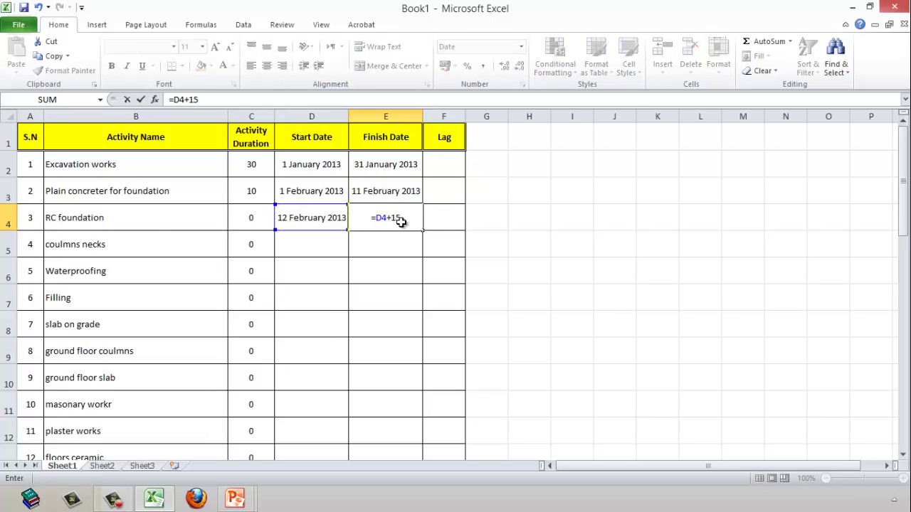
pyautogui.press('Return')
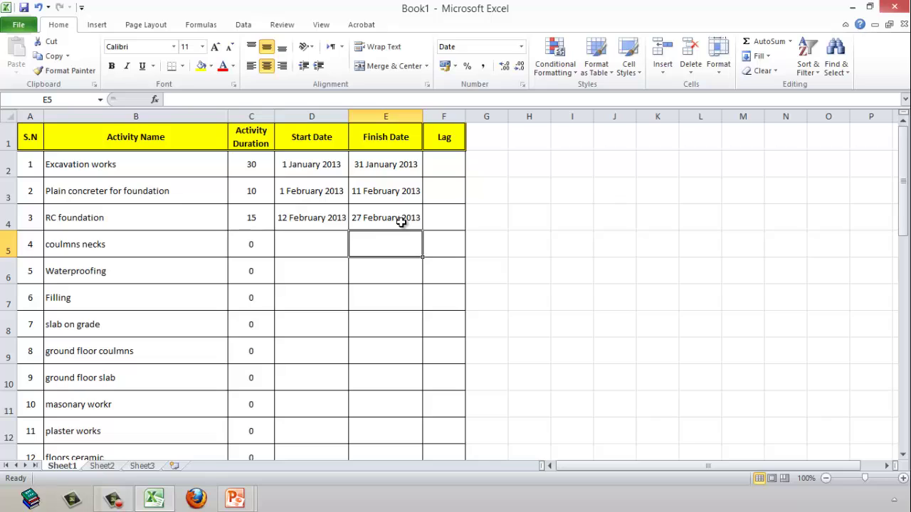
# Set the start date of the columns necks activity in cell D5 with the formula =E4+1.
pyautogui.click(303, 244)
pyautogui.write('=')
pyautogui.press('Up')
pyautogui.press('Right')
pyautogui.write('+1')
pyautogui.press('Return')
# Set the finish date of the columns necks activity in cell E5 with the formula =D5+10.
pyautogui.press('Up')
pyautogui.press('Right')
pyautogui.write('=')
pyautogui.press('Left')
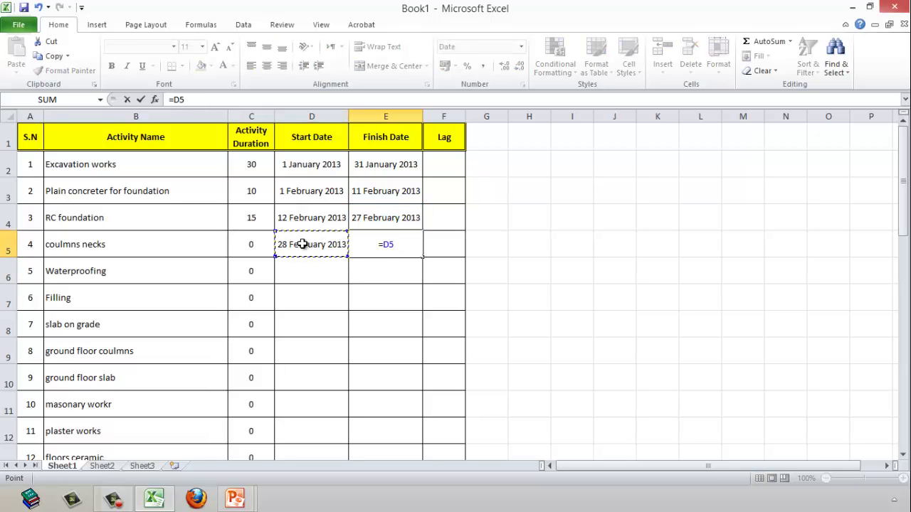
pyautogui.write('+10')
pyautogui.press('Return')
pyautogui.press('Left')
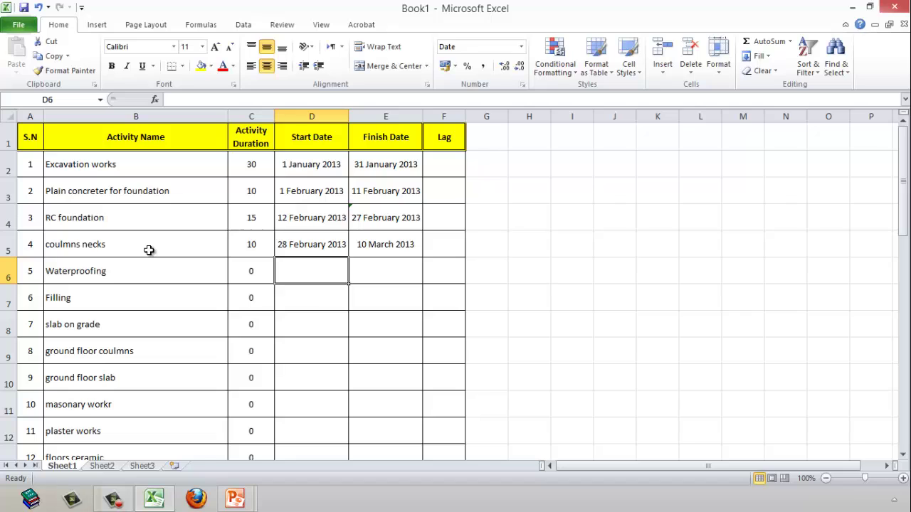
# Enter a lag of 7 for Waterproofing in cell F6.
pyautogui.click(442, 268)
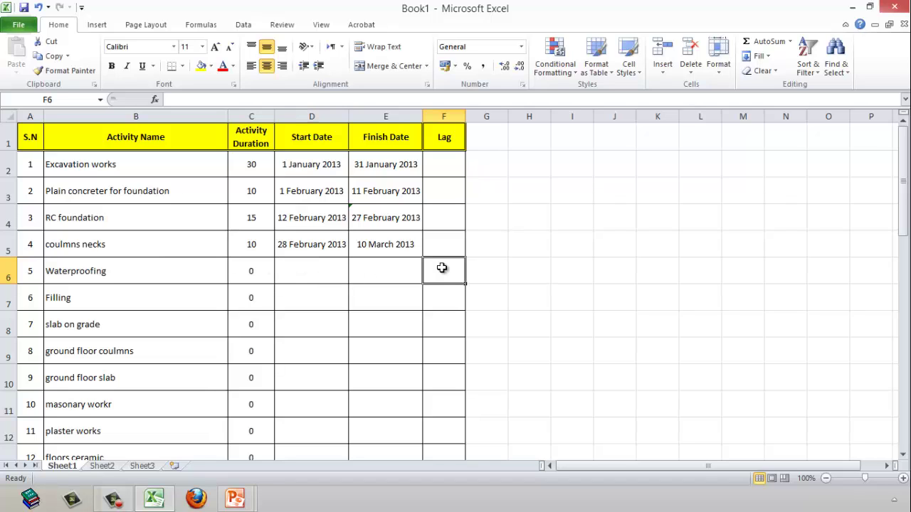
pyautogui.doubleClick(442, 267)
pyautogui.press('Return')
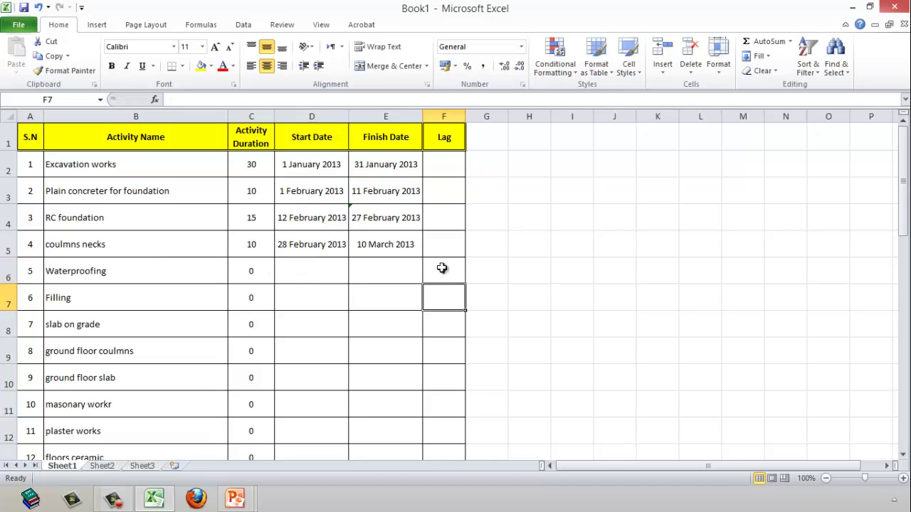
# Set the start date of Waterproofing in cell D6 as the previous finish date plus the lag, using =E5+F6.
pyautogui.click(302, 272)
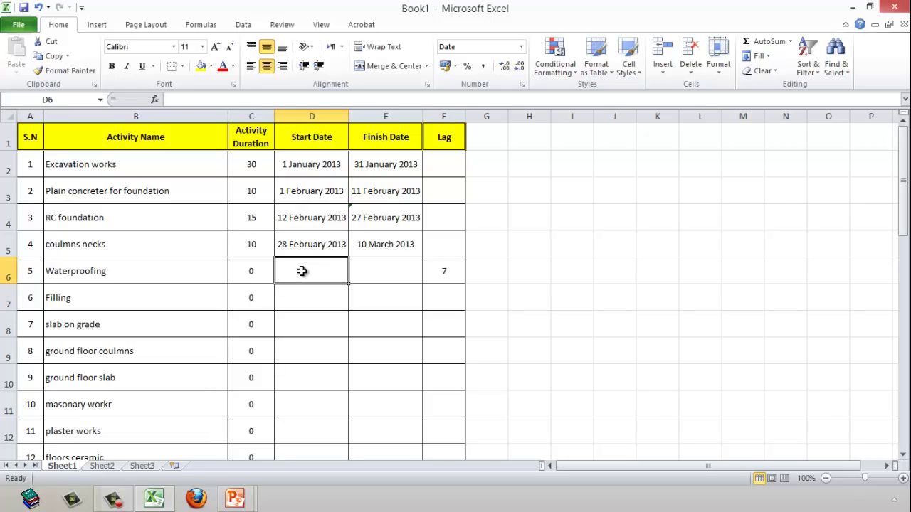
pyautogui.write('=')
pyautogui.click(363, 244)
pyautogui.write('+')
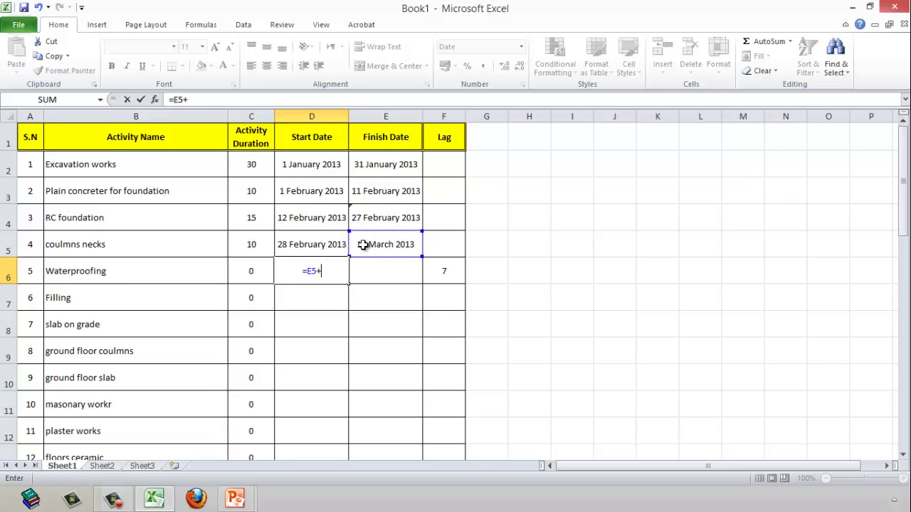
pyautogui.click(439, 266)
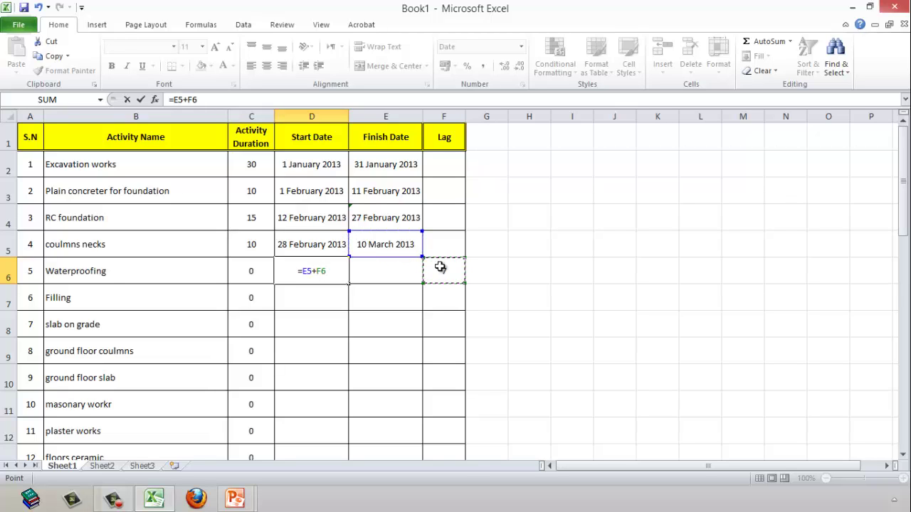
pyautogui.press('Return')
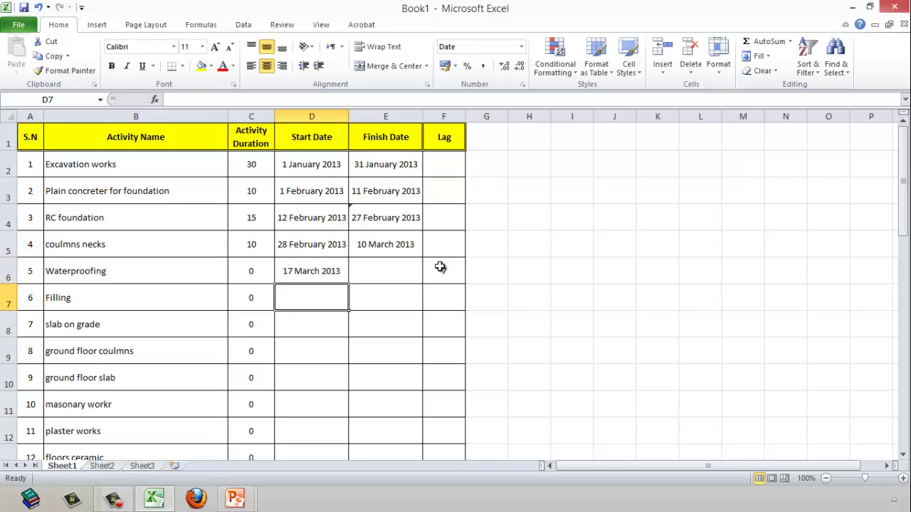
# Set the finish date of Waterproofing in cell E6 with the formula =D6+4.
pyautogui.click(375, 276)
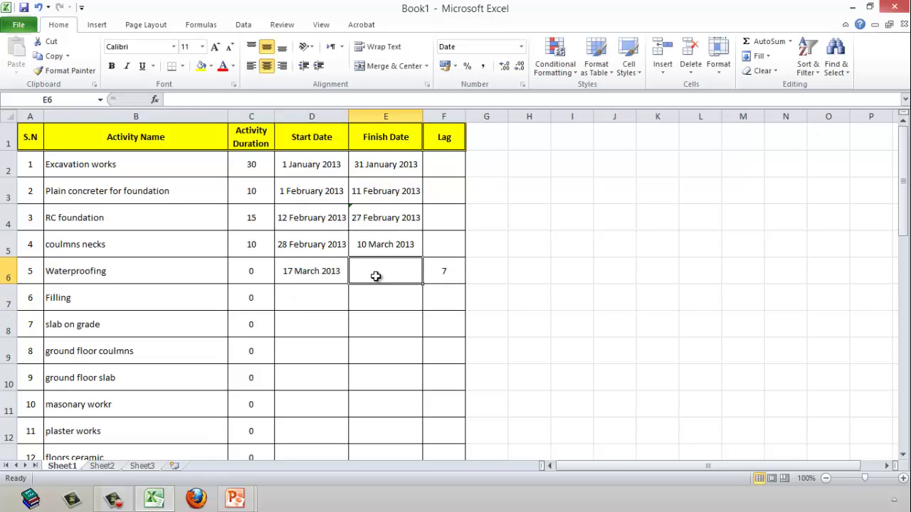
pyautogui.write('=D6+4')
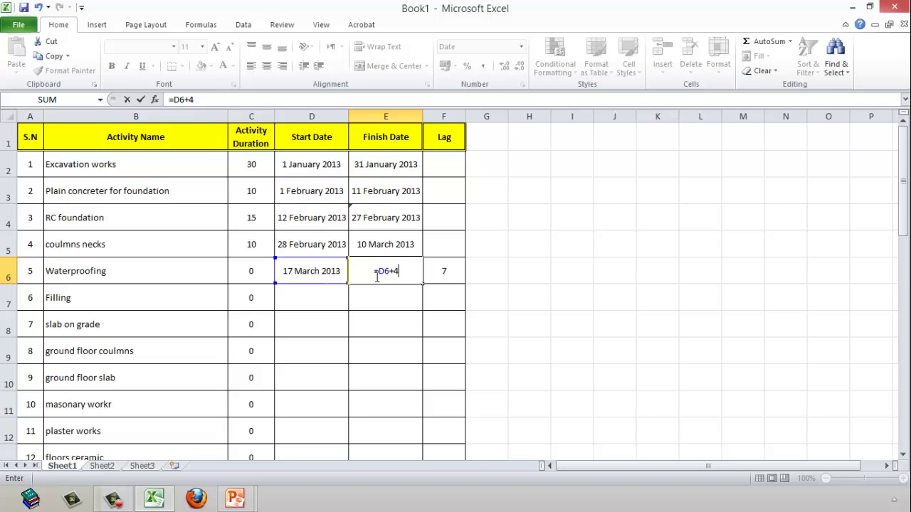
pyautogui.press('Return')
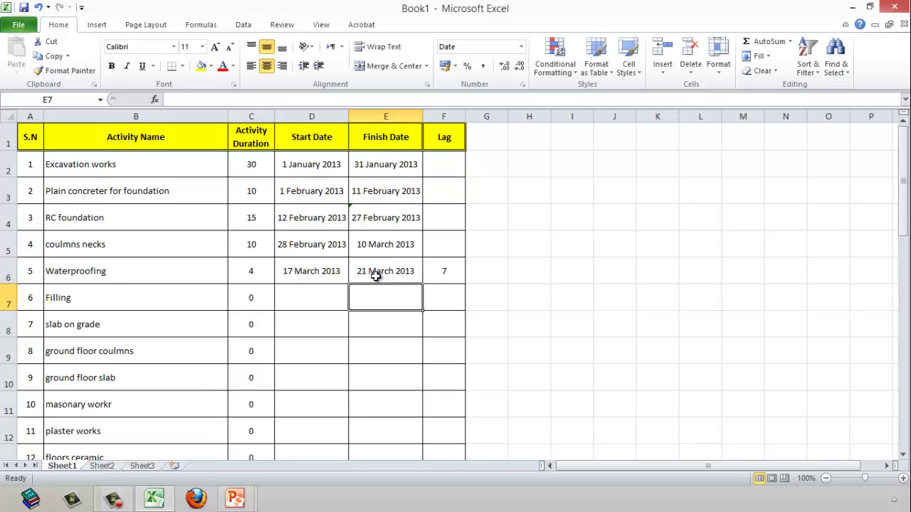
# Set the start date of Filling in cell D7 with the formula =E6+1.
pyautogui.click(307, 297)
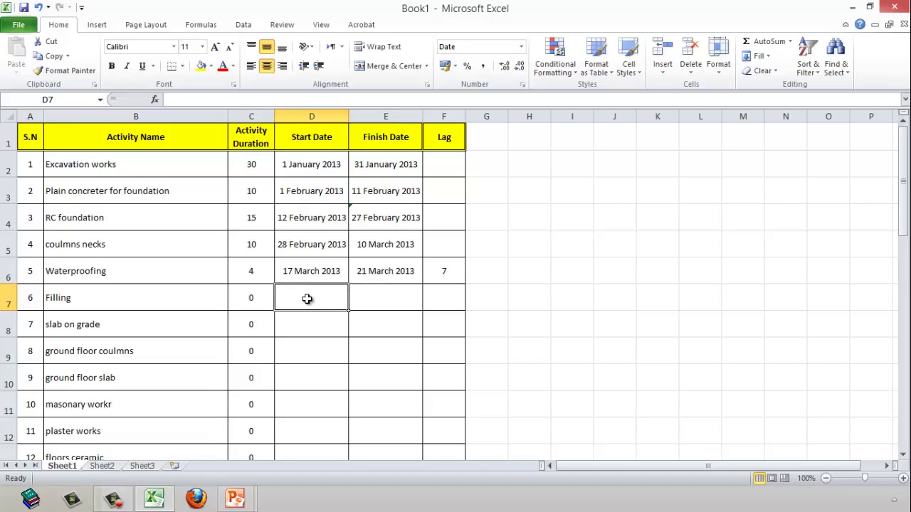
pyautogui.write('=')
pyautogui.press('Up')
pyautogui.press('Right')
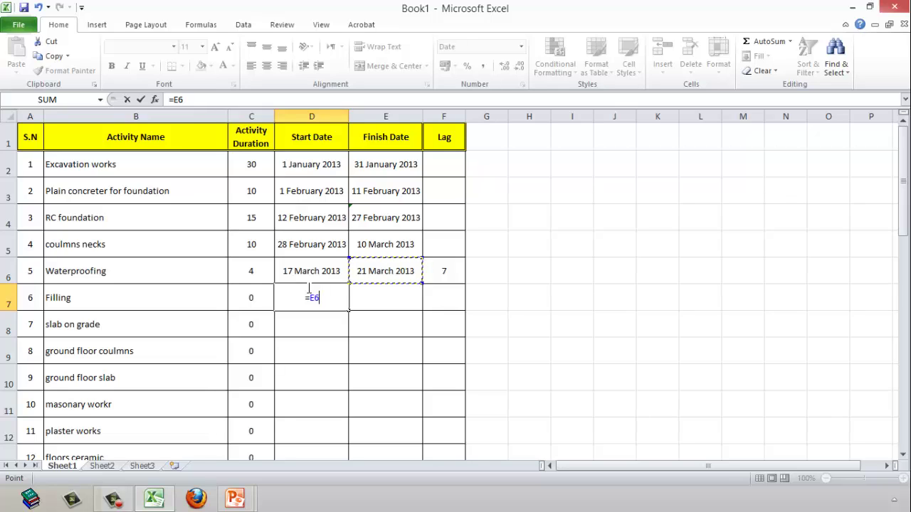
pyautogui.write('+1')
pyautogui.press('Return')
# Set the finish date of Filling in cell E7 with the formula =D7+10.
pyautogui.press('Up')
pyautogui.press('Right')
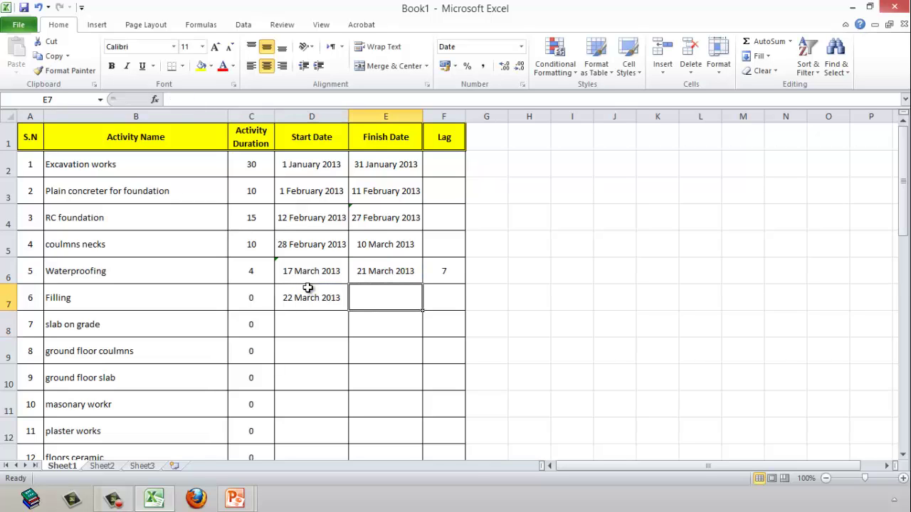
pyautogui.write('=')
pyautogui.click(307, 287)
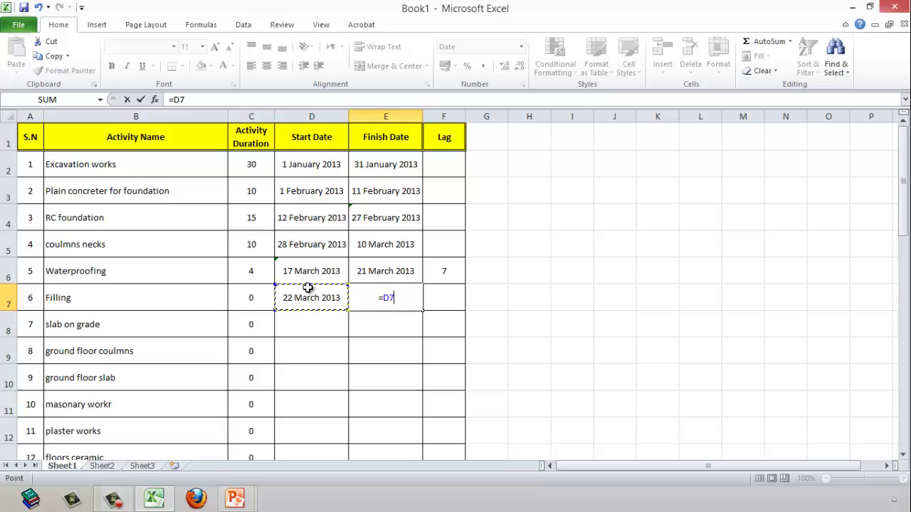
pyautogui.write('+10')
pyautogui.press('Return')
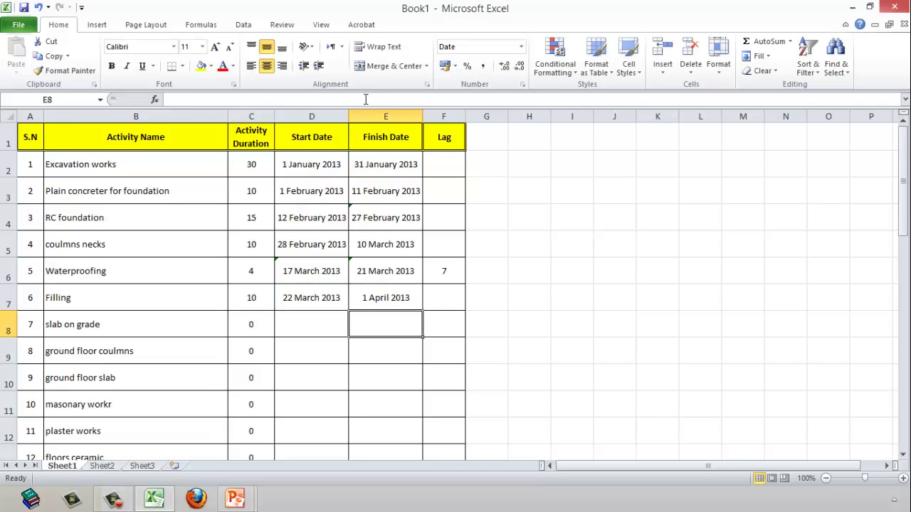
# Set the start date of slab on grade in cell D8 with the formula =E7+1.
pyautogui.click(297, 332)
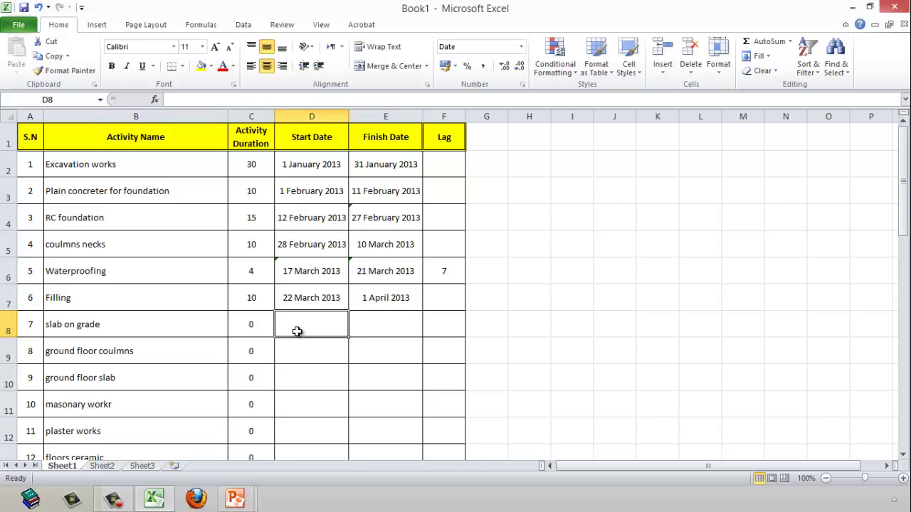
pyautogui.write('=')
pyautogui.press('Up')
pyautogui.press('Right')
pyautogui.write('+')
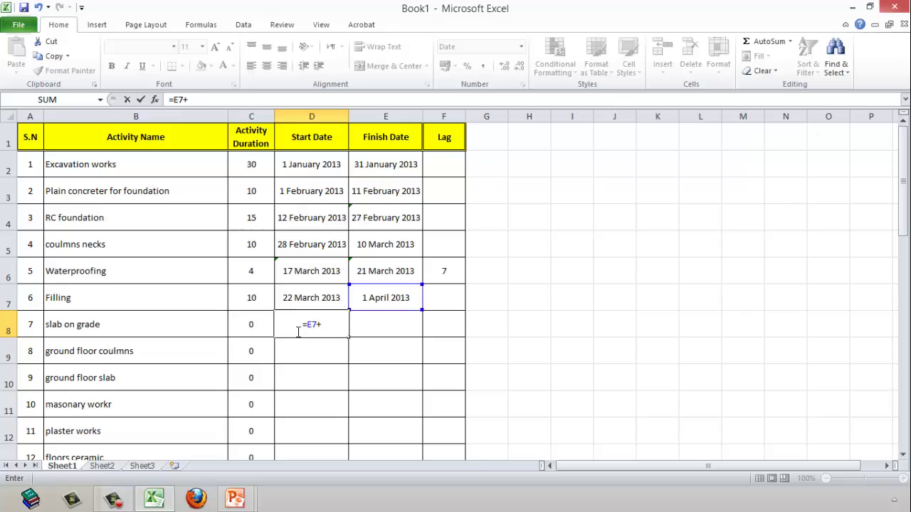
pyautogui.write('1')
pyautogui.press('Return')
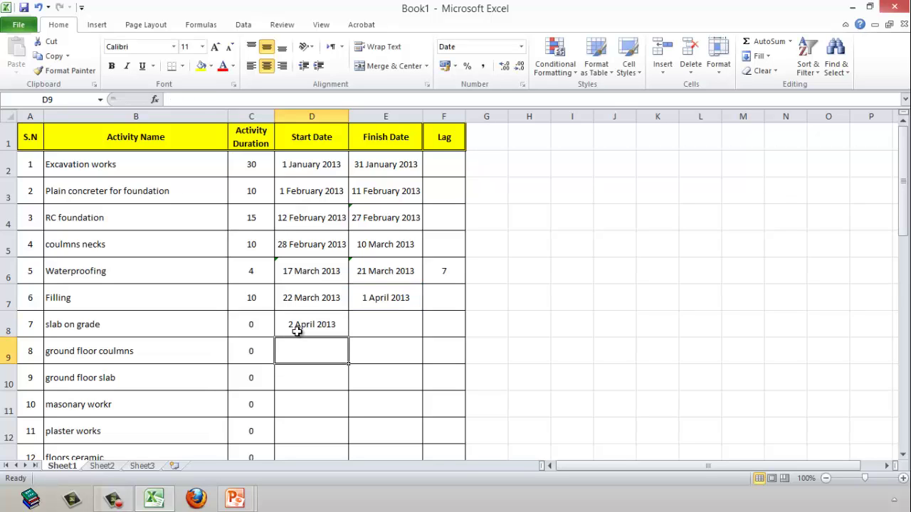
# Set the finish date of slab on grade in cell E8 with the formula =D8+10.
pyautogui.press('Up')
pyautogui.press('Right')
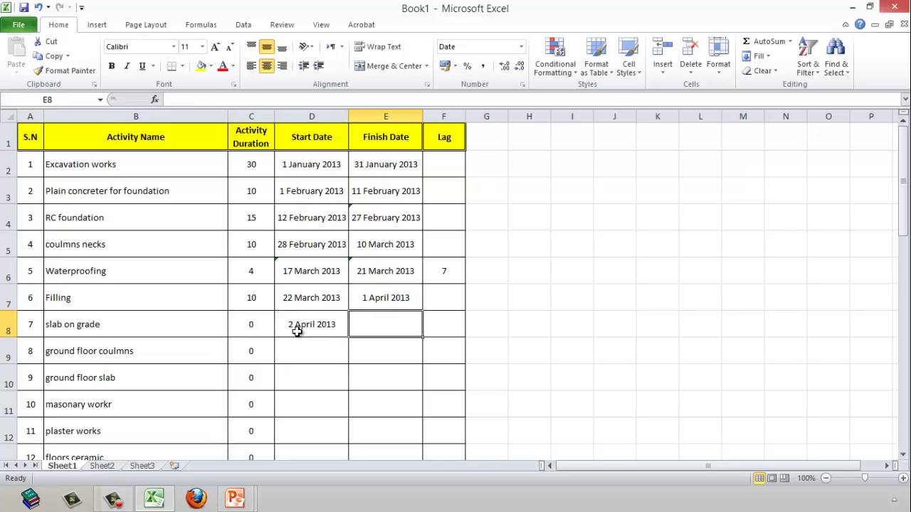
pyautogui.write('=')
pyautogui.press('Left')
pyautogui.write('+')
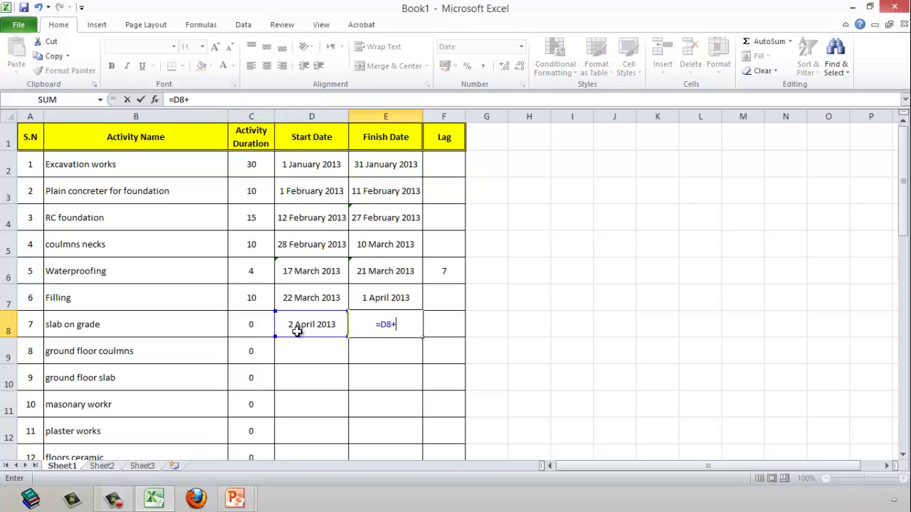
pyautogui.write('10')
pyautogui.press('Return')
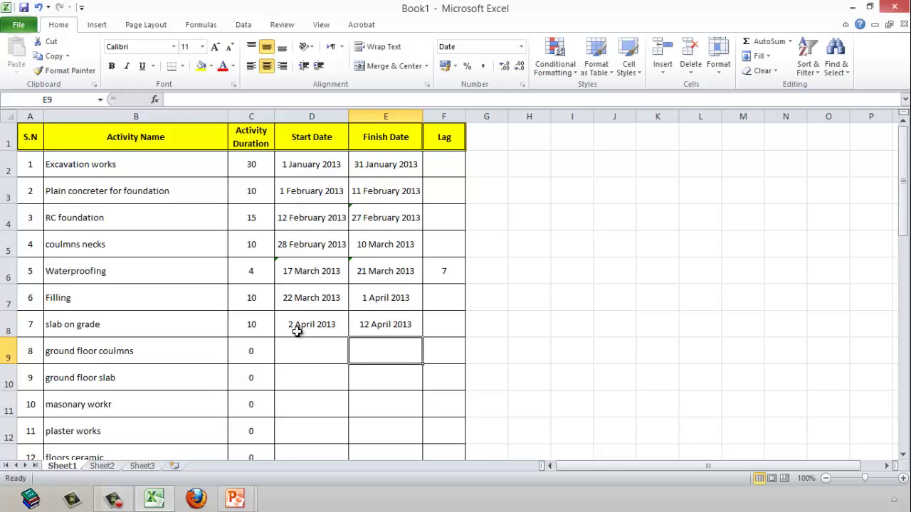
# Set the start date of the ground floor columns activity in cell D9 with the formula =E8+1.
pyautogui.click(308, 352)
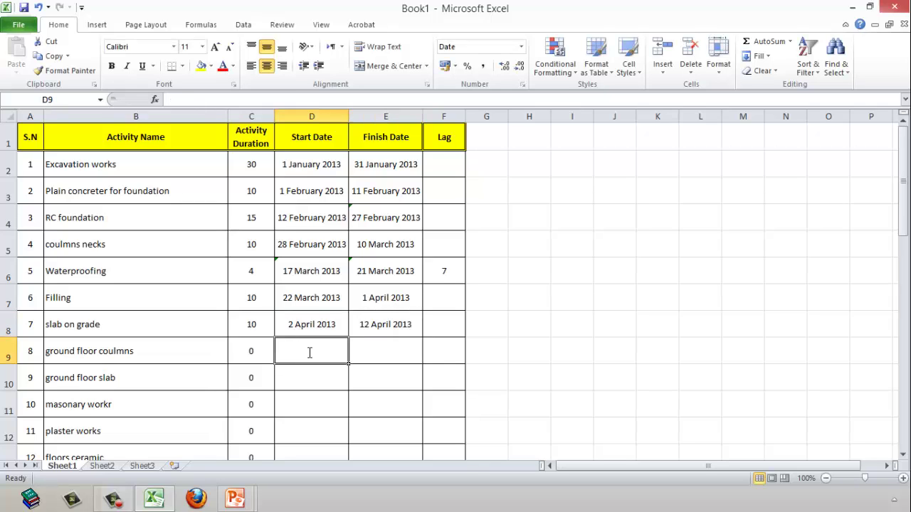
pyautogui.write('=')
pyautogui.press('Up')
pyautogui.press('Right')
pyautogui.write('+')
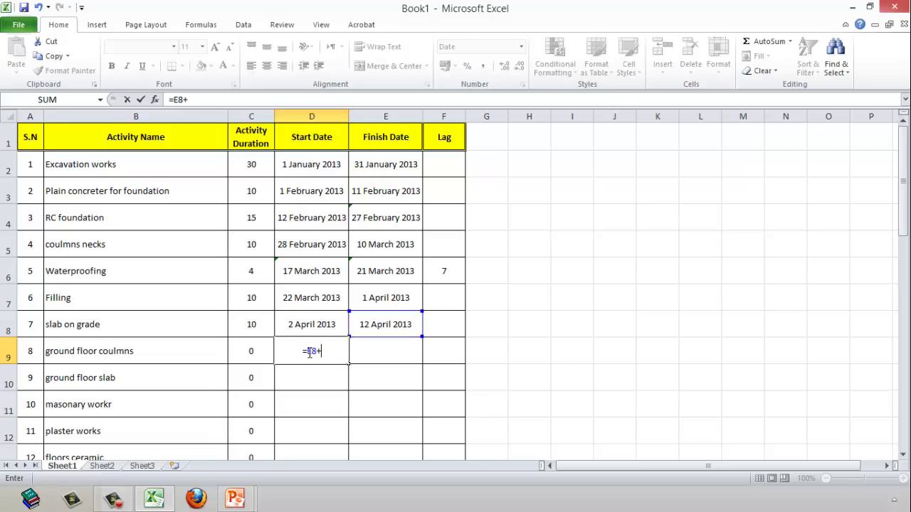
pyautogui.write('1')
pyautogui.press('Return')
# Set the finish date of the ground floor columns activity in cell E9 with the formula =D9+5.
pyautogui.press('Up')
pyautogui.press('Right')
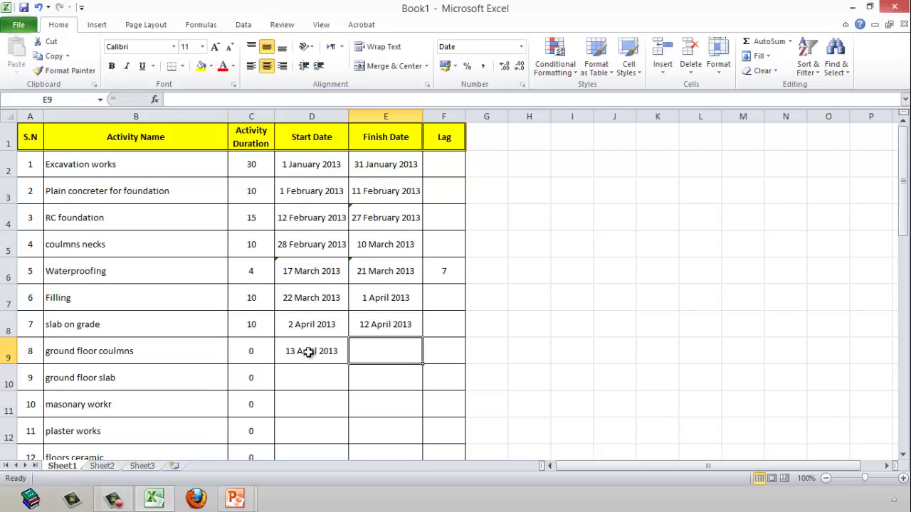
pyautogui.write('=')
pyautogui.press('Left')
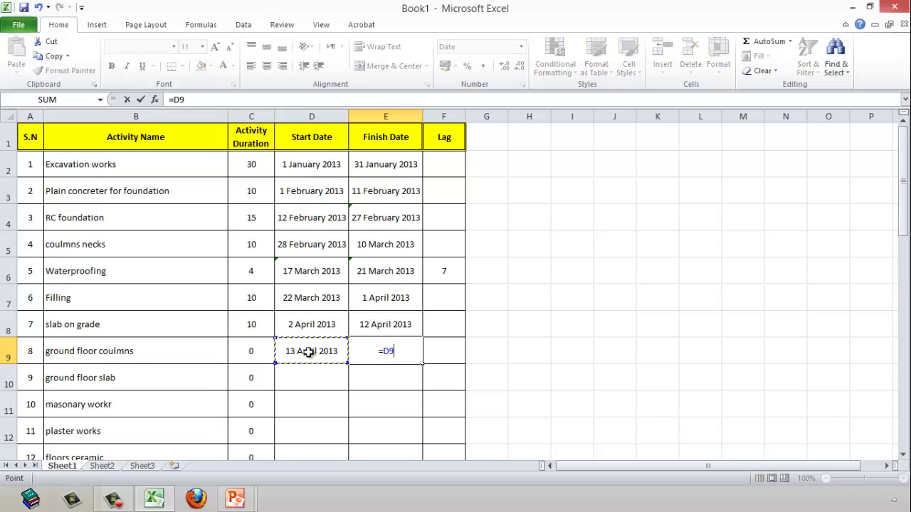
pyautogui.write('+5')
pyautogui.press('Return')
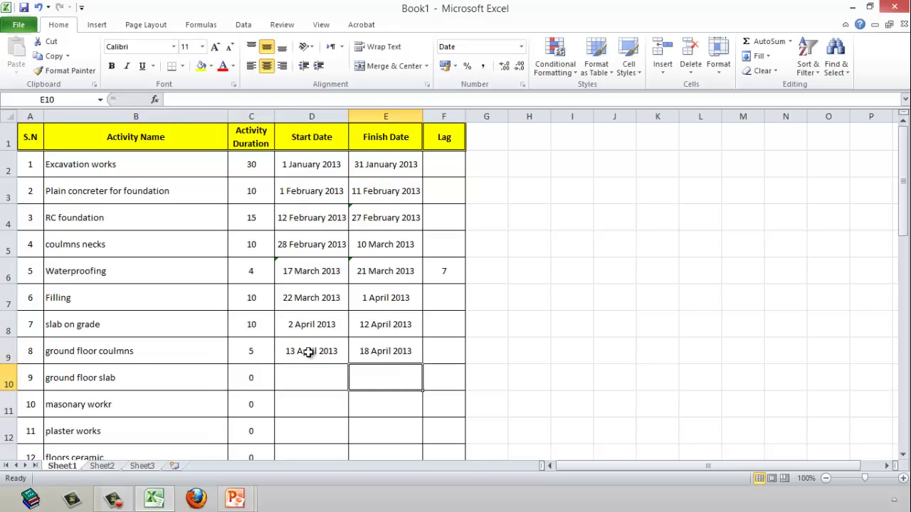
# Fill the start date formula from cell D9 down to the painting works row, cell D15.
pyautogui.click(308, 352)
pyautogui.doubleClick(308, 352)
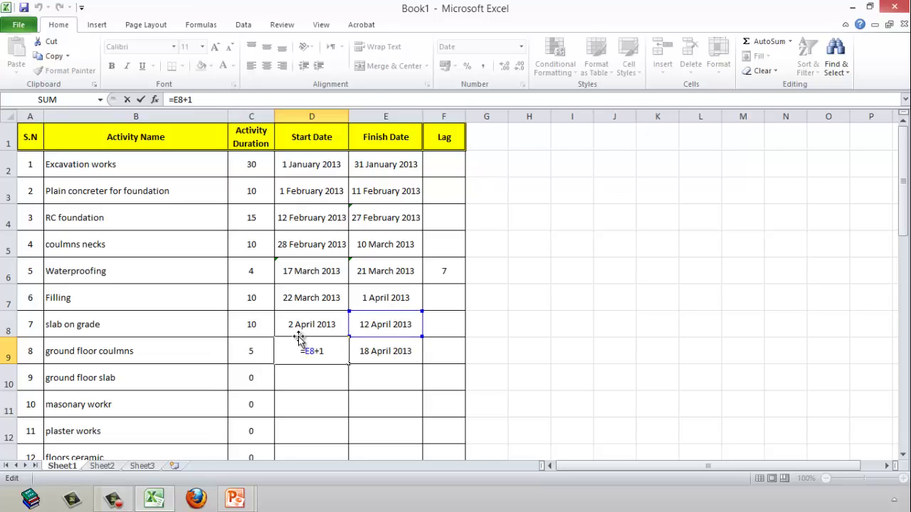
pyautogui.hotkey('ctrl', 'Return')
pyautogui.scroll(-2, 334, 320)
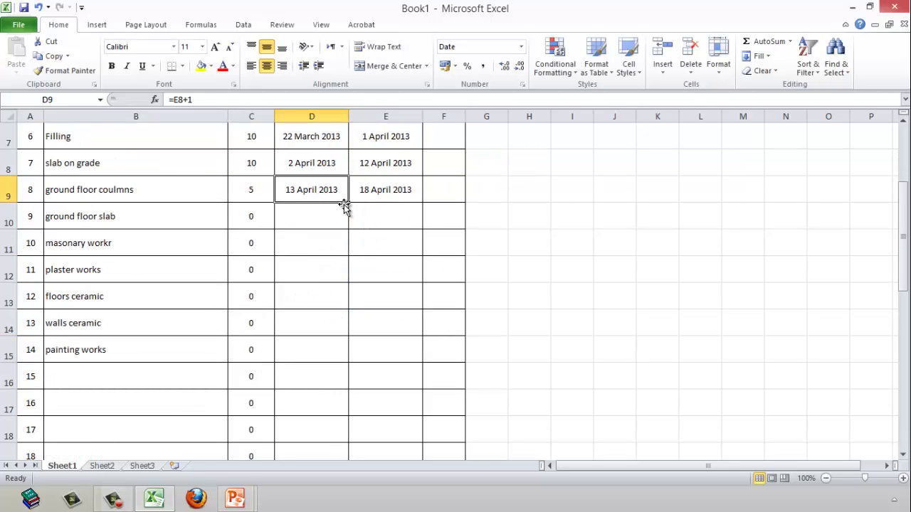
pyautogui.moveTo(347, 204); pyautogui.dragTo(315, 364)
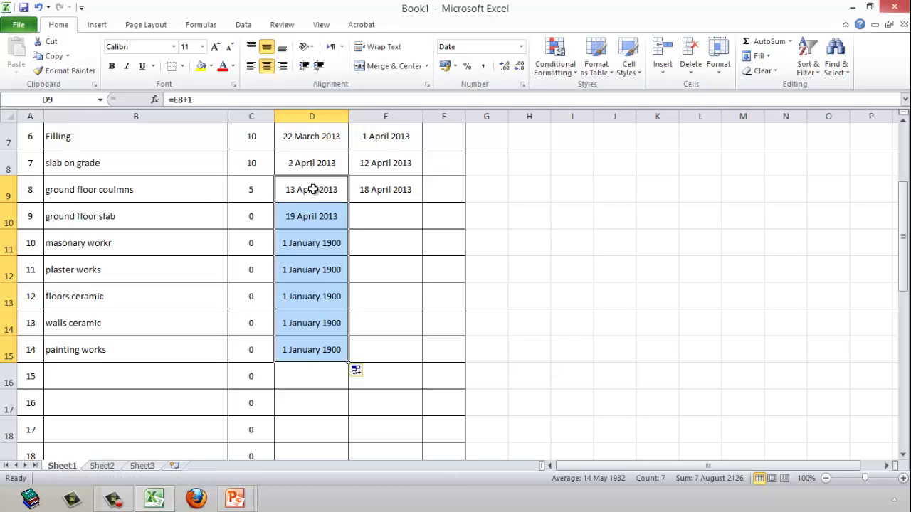
# Clear the duration cells C10 to C15, from ground floor slab to painting works.
pyautogui.scroll(1, 380, 292)
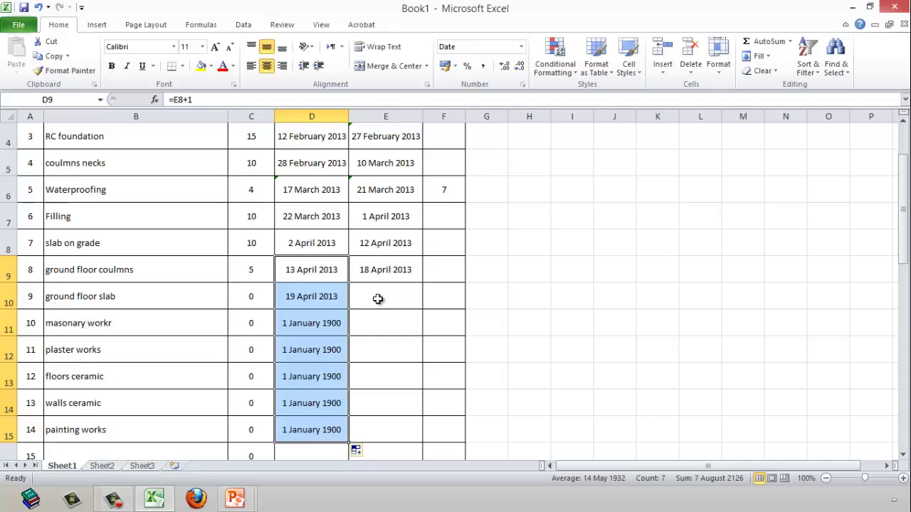
pyautogui.click(378, 299)
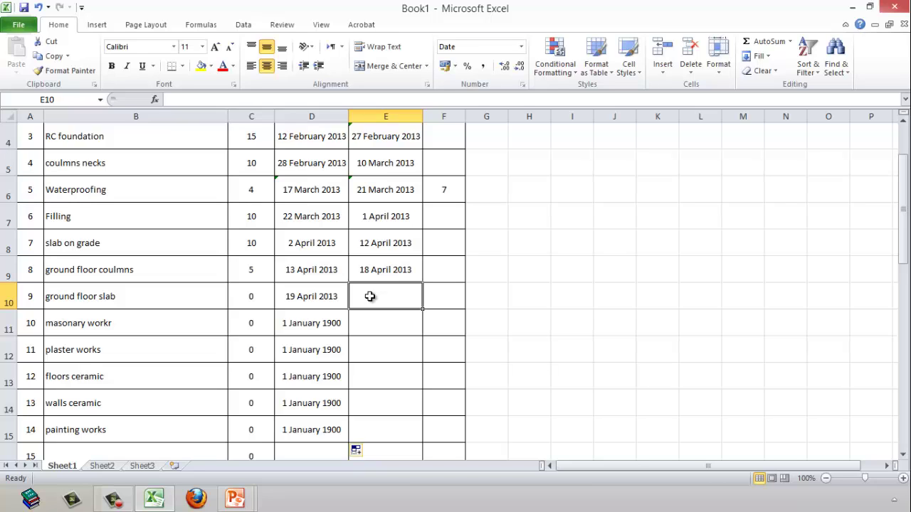
pyautogui.moveTo(264, 300); pyautogui.dragTo(247, 440)
pyautogui.press('Delete')
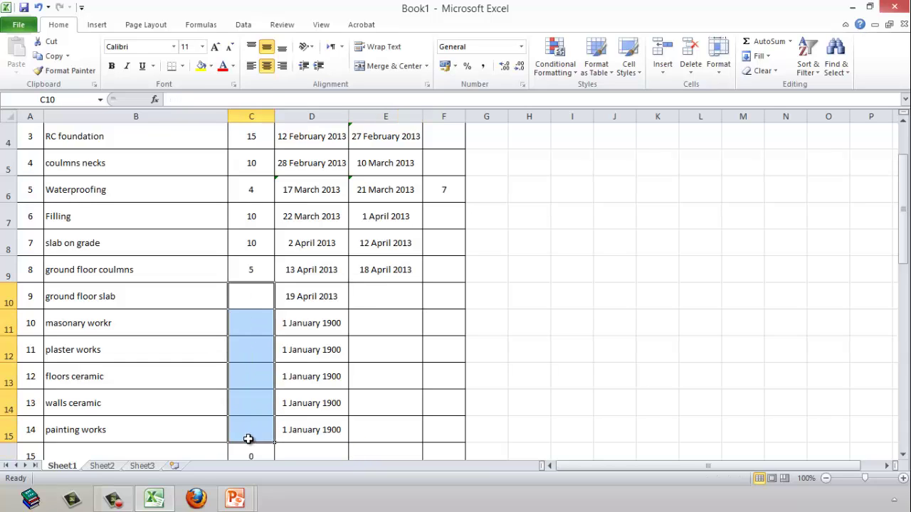
# Set the finish date of the ground floor slab in cell E10 with the formula =D10+C10.
pyautogui.click(367, 302)
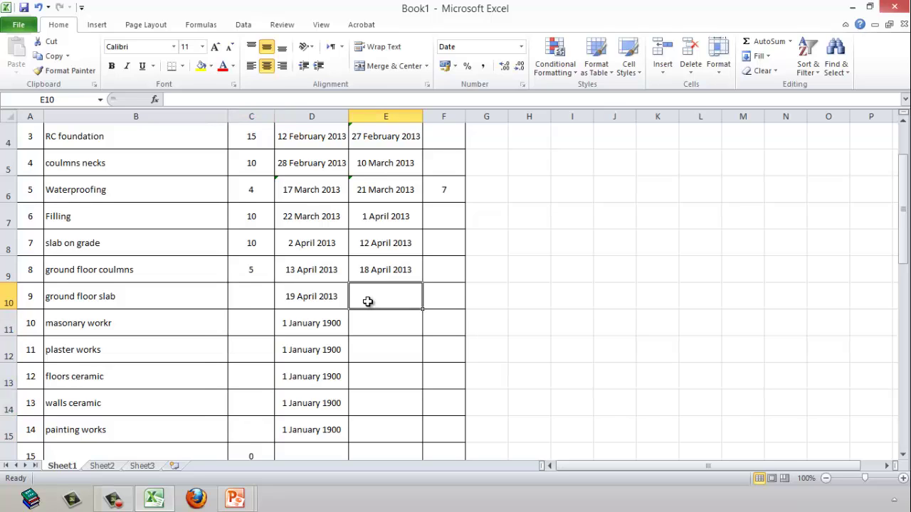
pyautogui.write('=D10+')
pyautogui.press('Left')
pyautogui.press('Left')
pyautogui.press('Return')
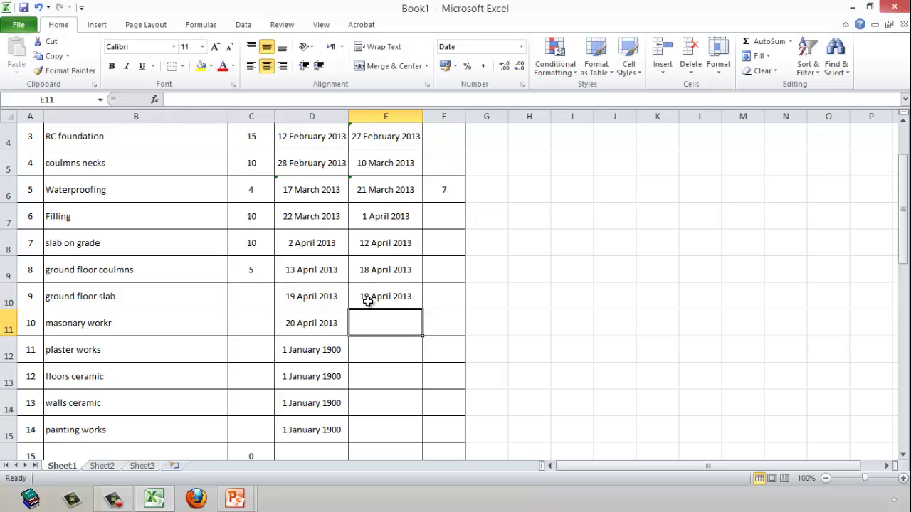
# Fill the finish date formula from cell E10 down to the painting works row, cell E15.
pyautogui.click(319, 297)
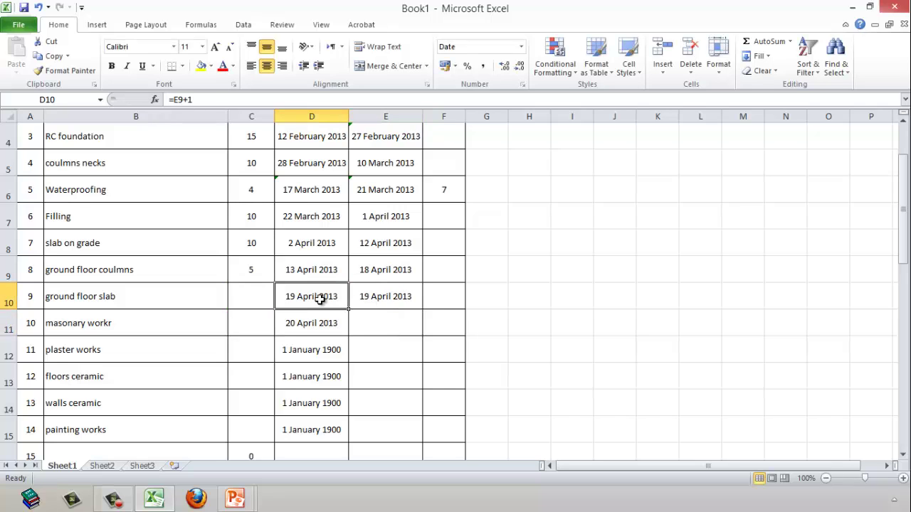
pyautogui.click(250, 297)
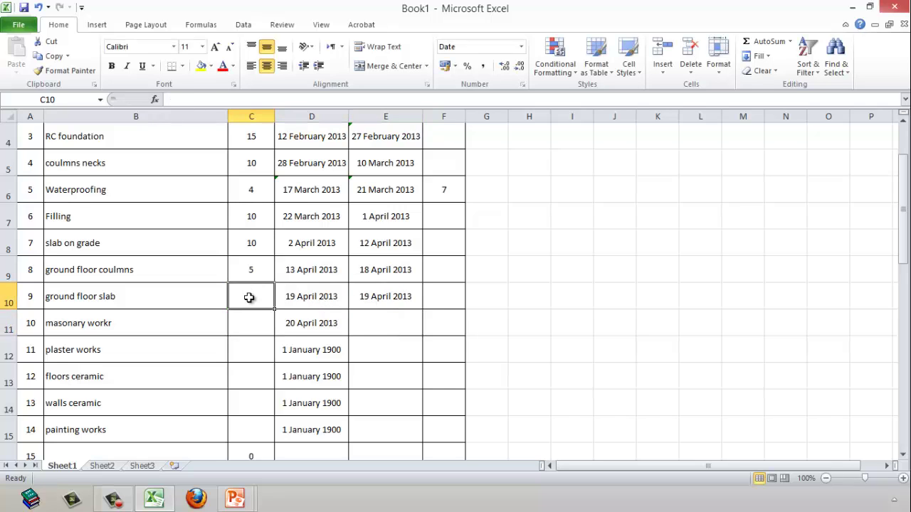
pyautogui.click(390, 295)
pyautogui.moveTo(423, 309); pyautogui.dragTo(406, 438)
# Set the ground floor slab duration in cell C10 to 15 and check the row's start and finish date formulas.
pyautogui.click(243, 303)
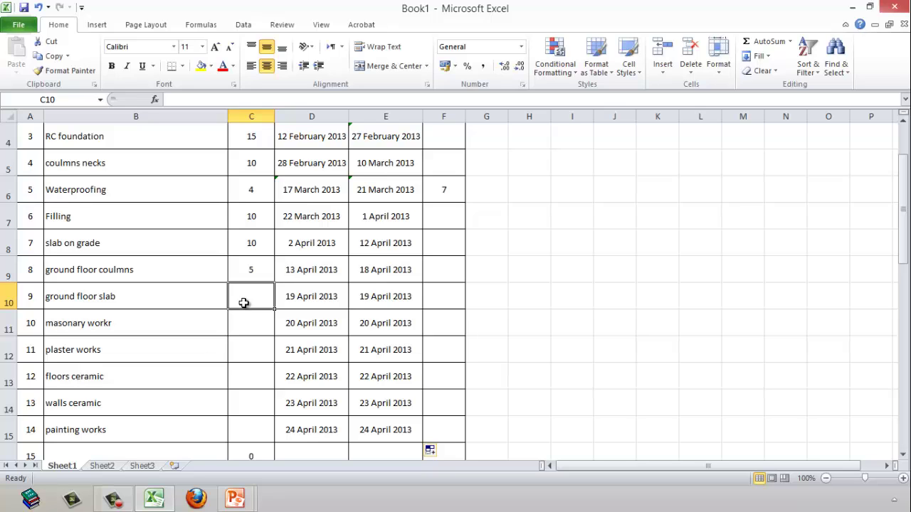
pyautogui.write('15')
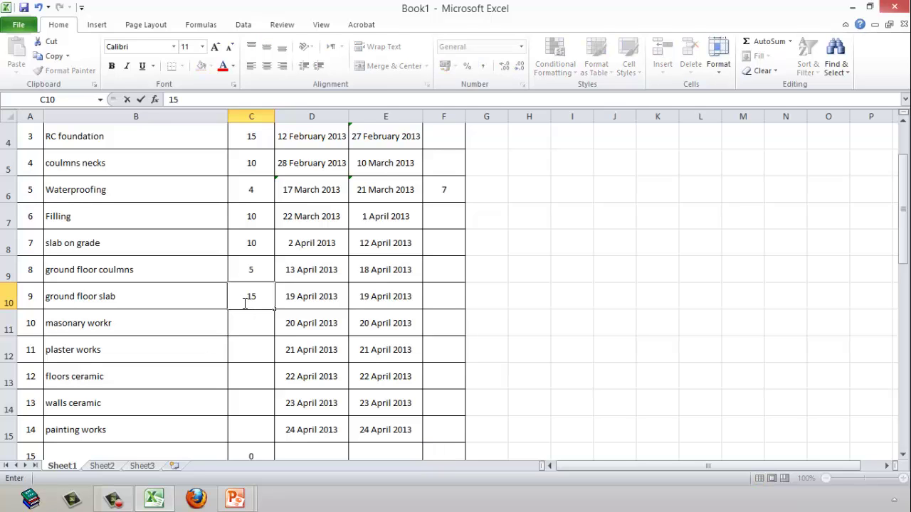
pyautogui.press('Return')
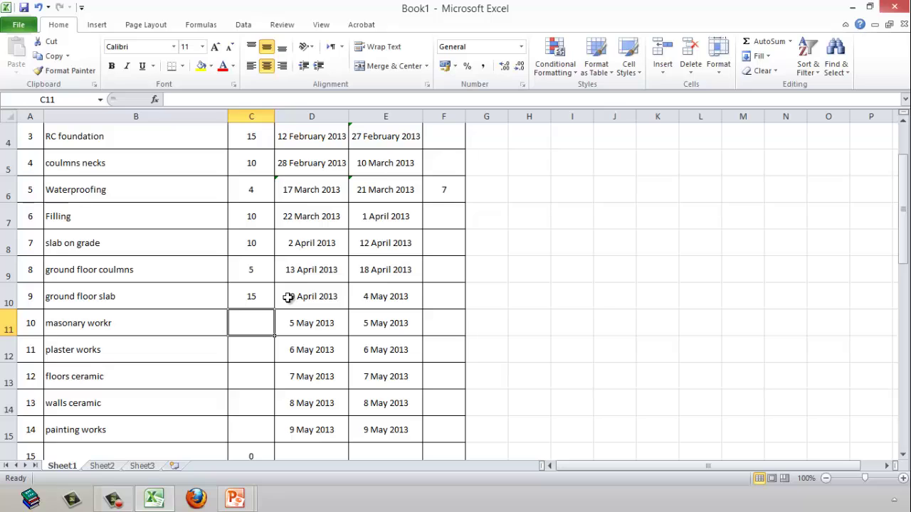
pyautogui.click(375, 295)
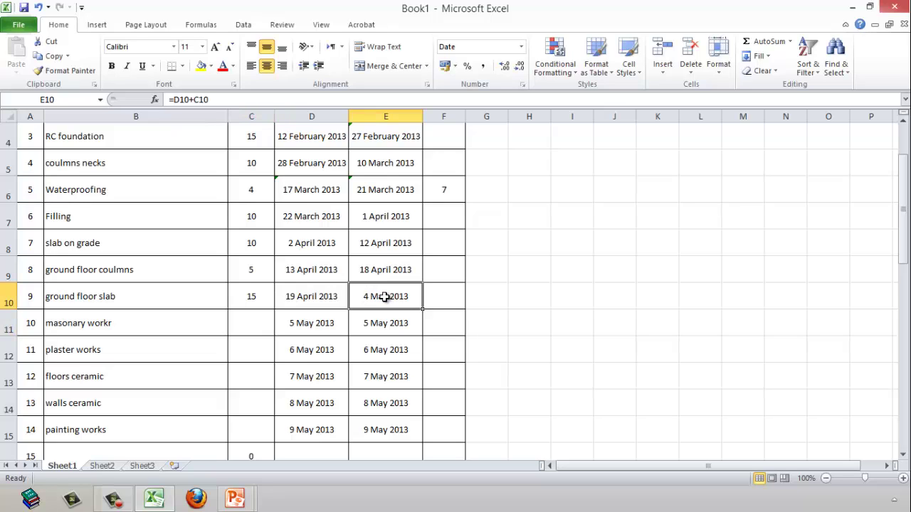
pyautogui.click(318, 297)
pyautogui.click(251, 296)
pyautogui.click(377, 297)
# Set the masonry activity's duration in cell C11 to 10 and its lag in cell F11 to 14.
pyautogui.click(244, 323)
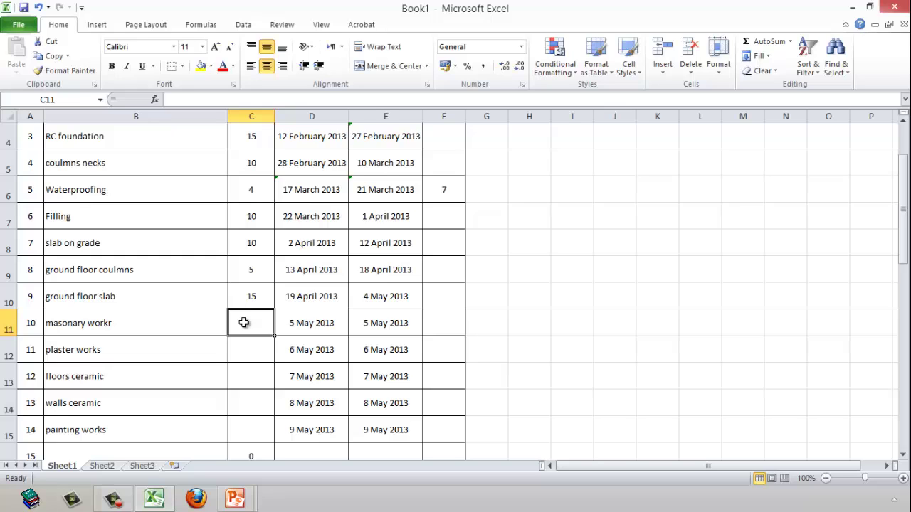
pyautogui.write('10')
pyautogui.press('Return')
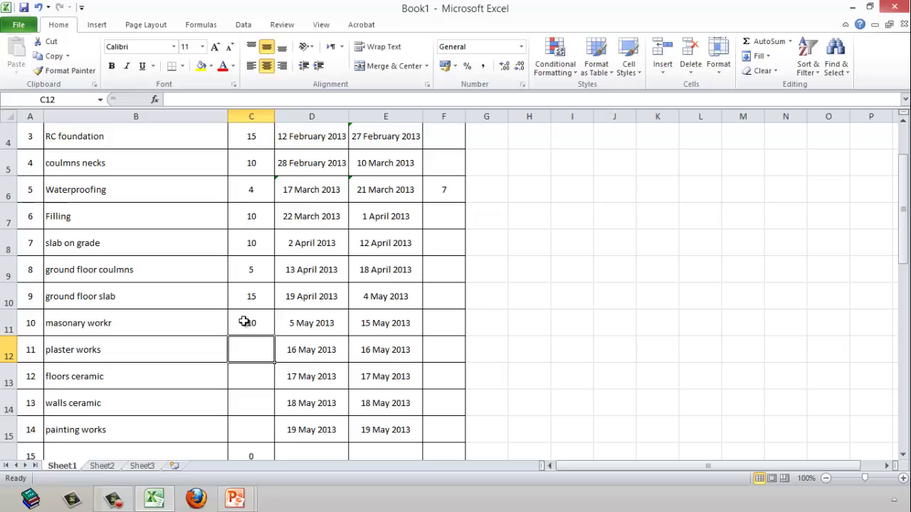
pyautogui.click(451, 327)
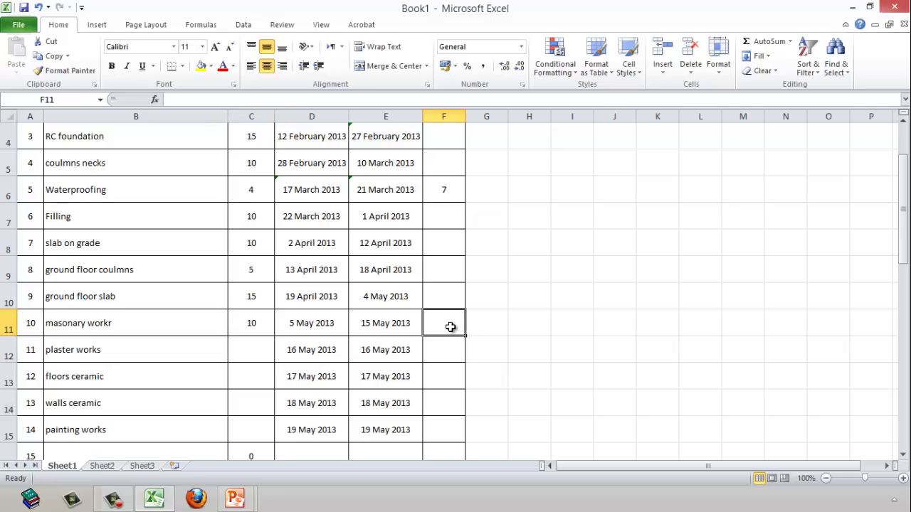
pyautogui.write('14')
pyautogui.press('Return')
pyautogui.click(451, 326)
# Add the lag to the masonry activity's start date so that cell D11 contains =E10+1+F11.
pyautogui.click(299, 328)
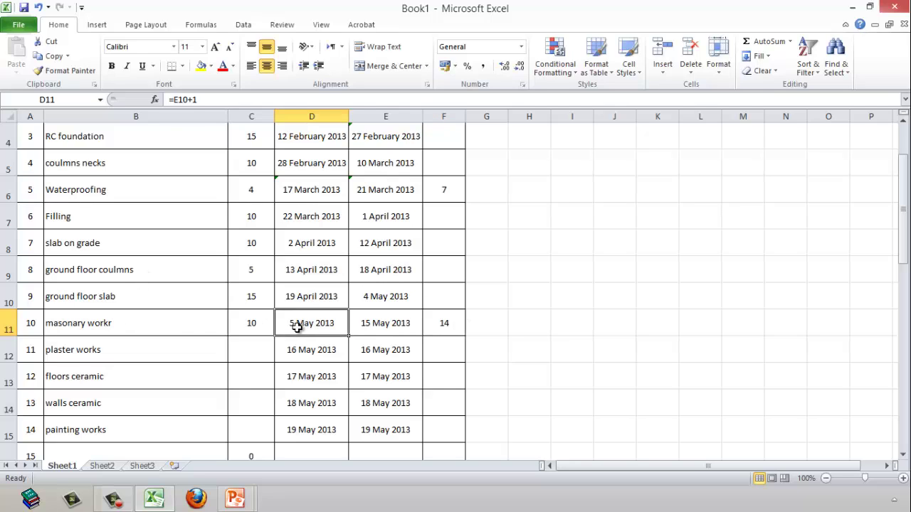
pyautogui.click(254, 100)
pyautogui.write('+')
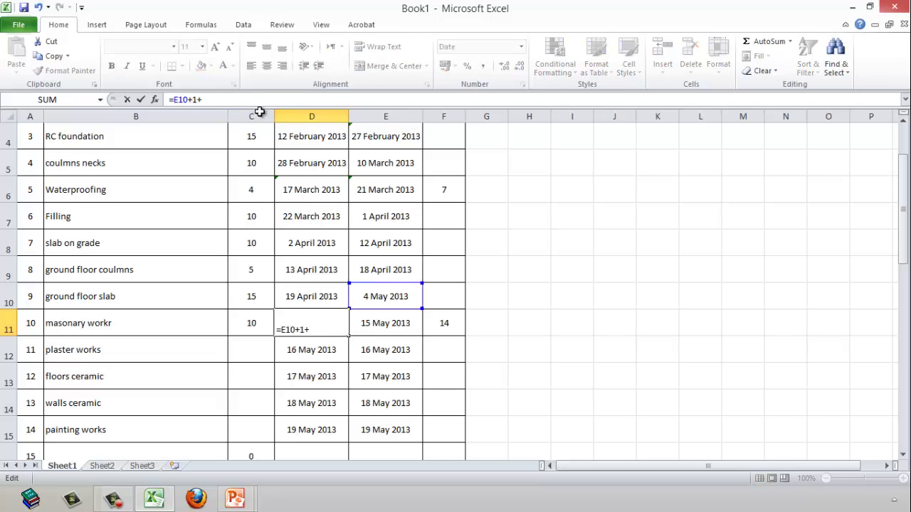
pyautogui.click(441, 322)
pyautogui.press('Return')
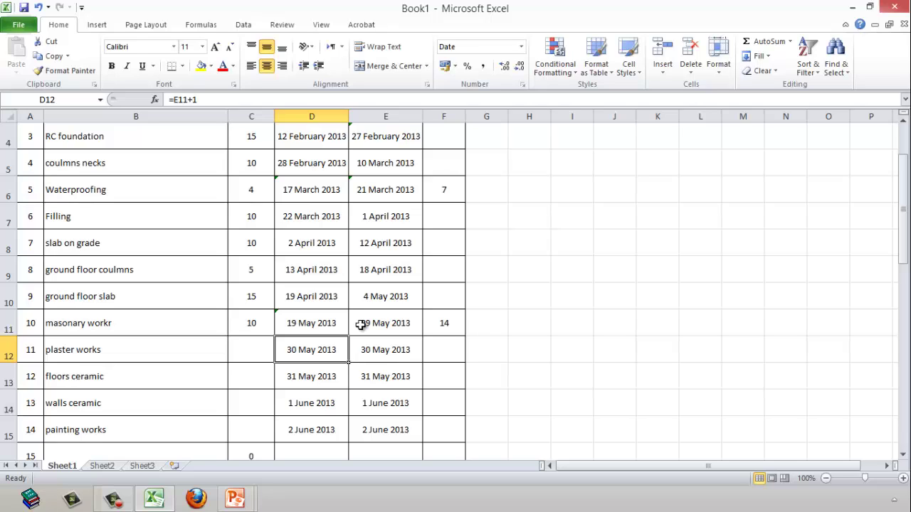
pyautogui.click(449, 323)
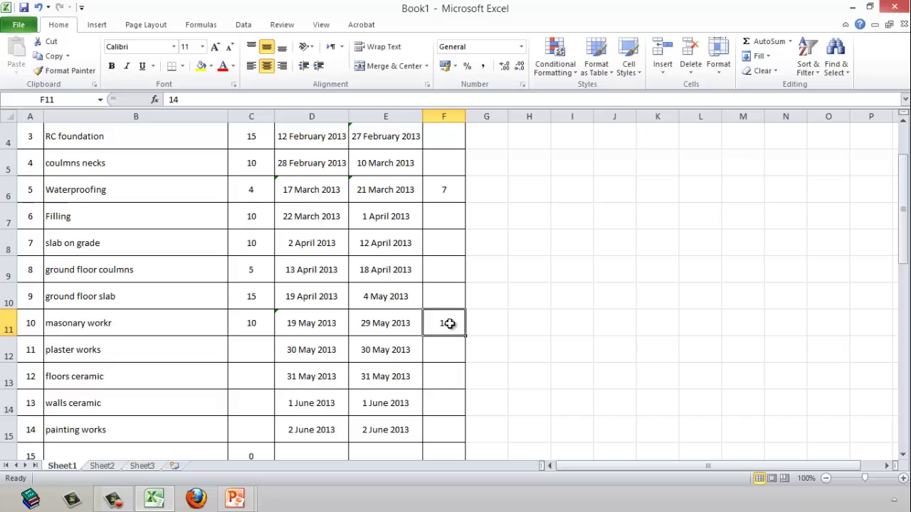
# Set the durations of plaster works, floors ceramic and walls ceramic to 7 each and painting works to 15.
pyautogui.click(245, 344)
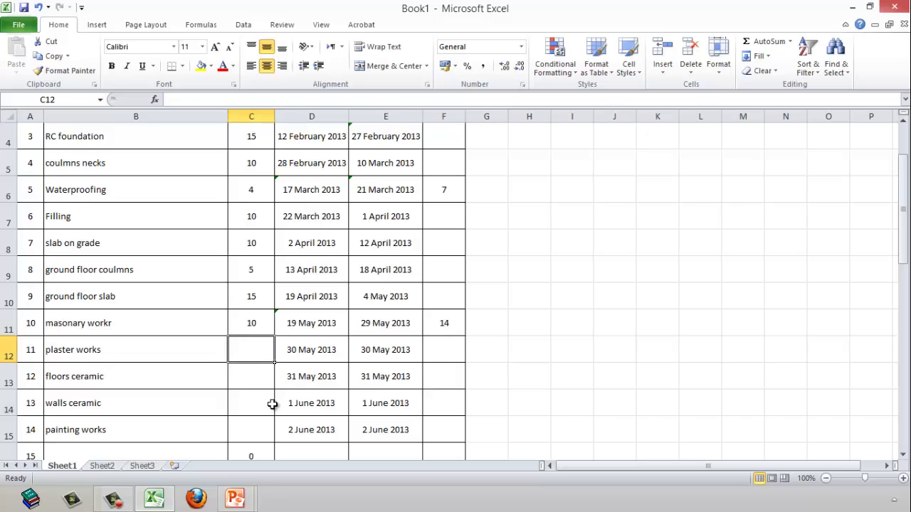
pyautogui.write('7')
pyautogui.press('Return')
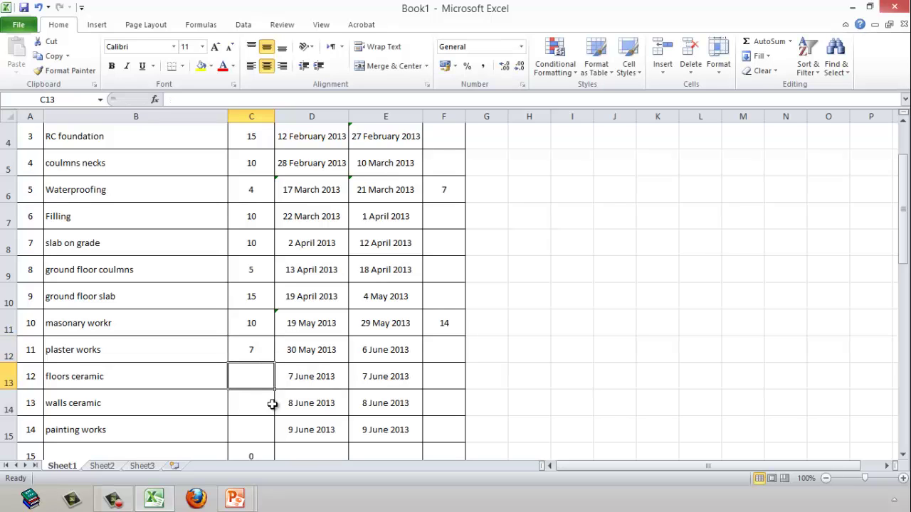
pyautogui.write('7')
pyautogui.press('Return')
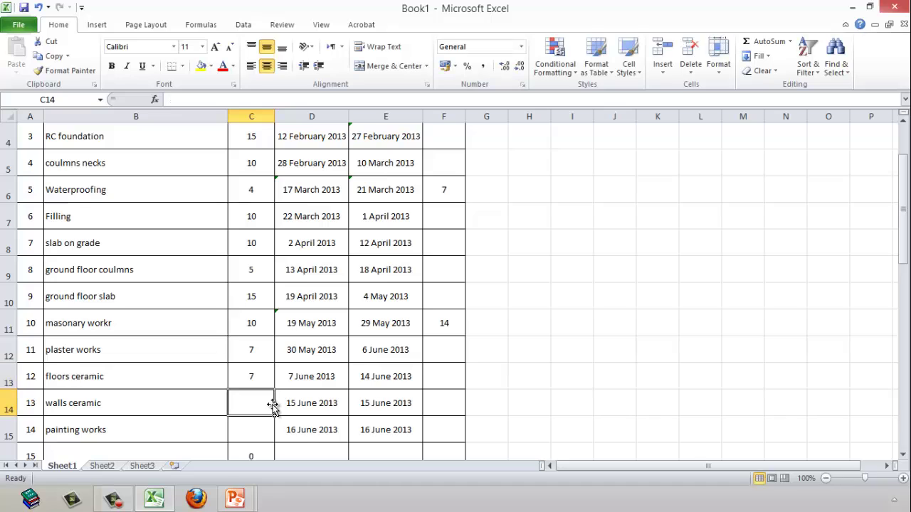
pyautogui.write('7')
pyautogui.press('Return')
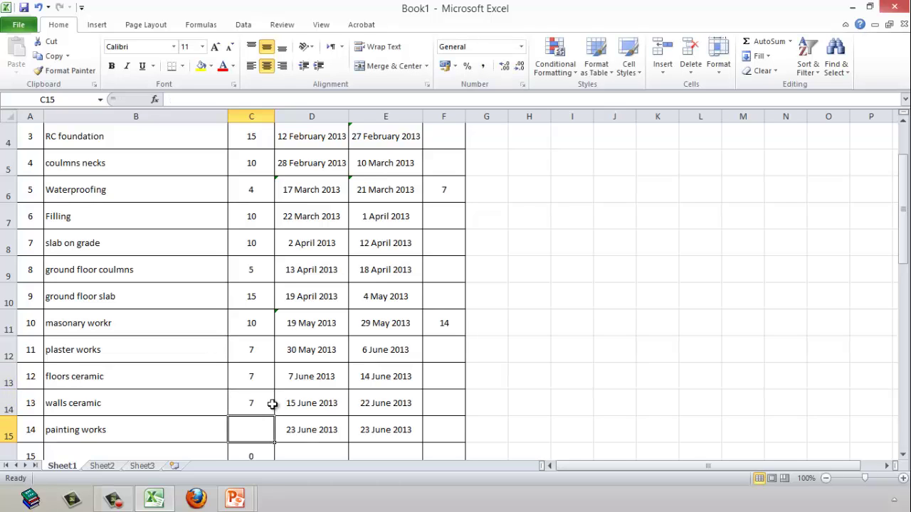
pyautogui.write('15')
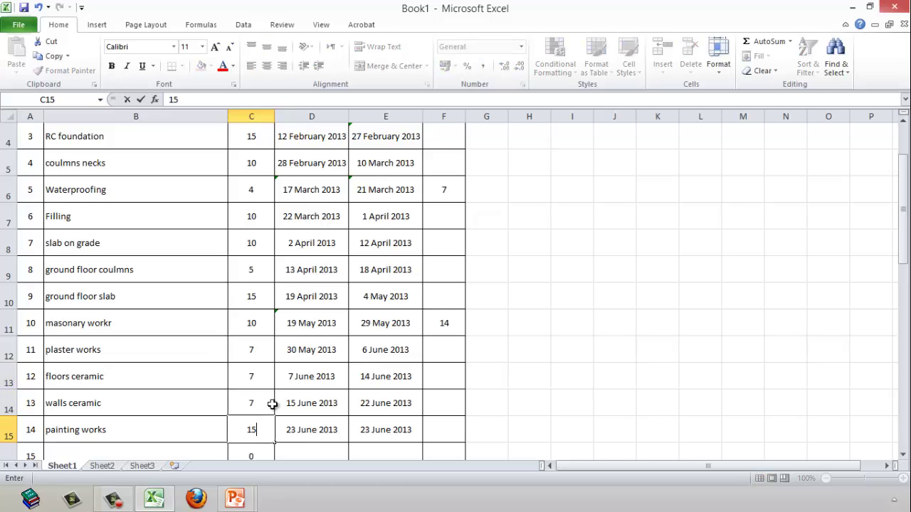
pyautogui.press('Return')
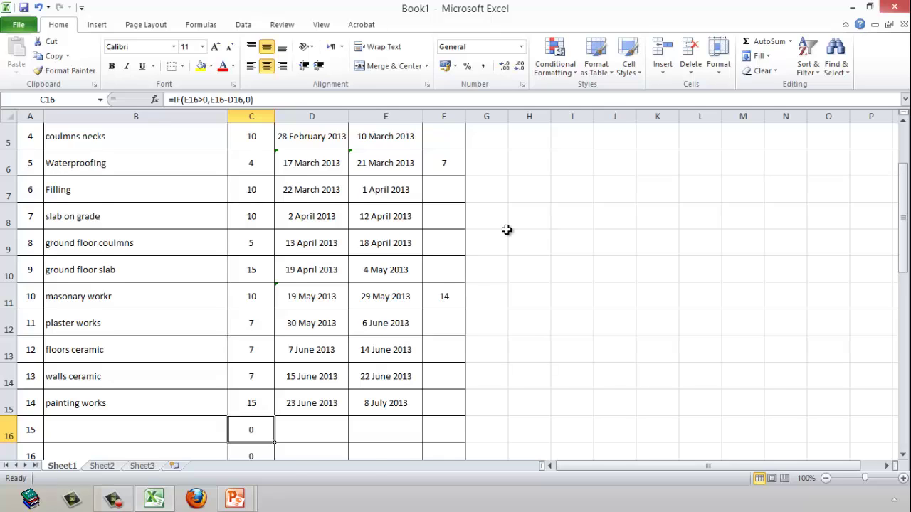
pyautogui.scroll(2, 485, 180)
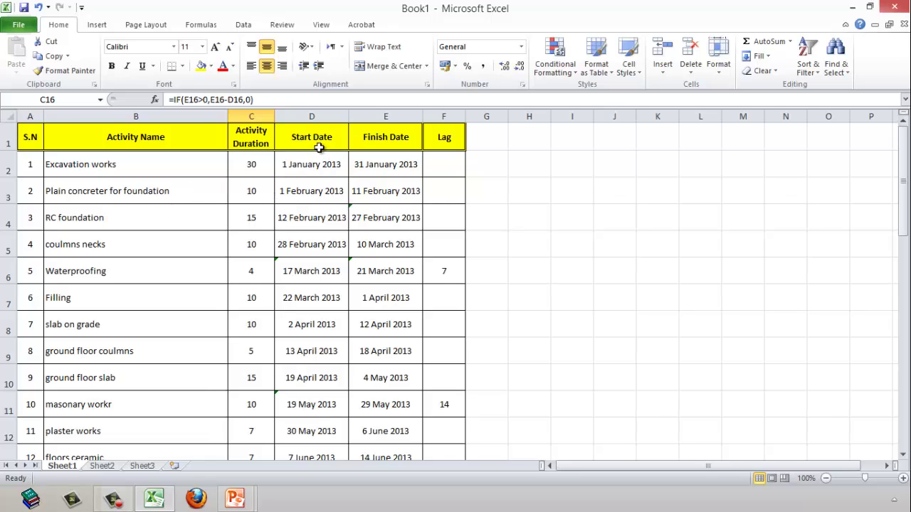
pyautogui.scroll(-3, 443, 187)
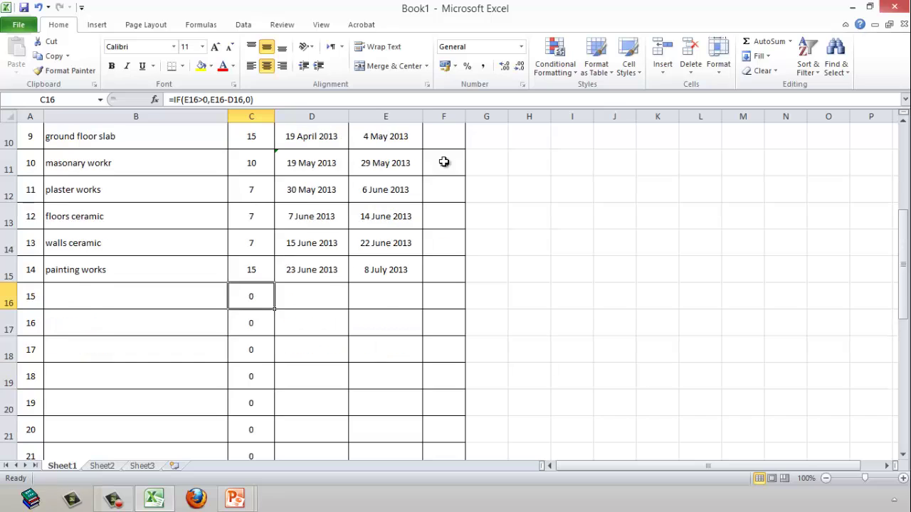
pyautogui.scroll(3, 431, 248)
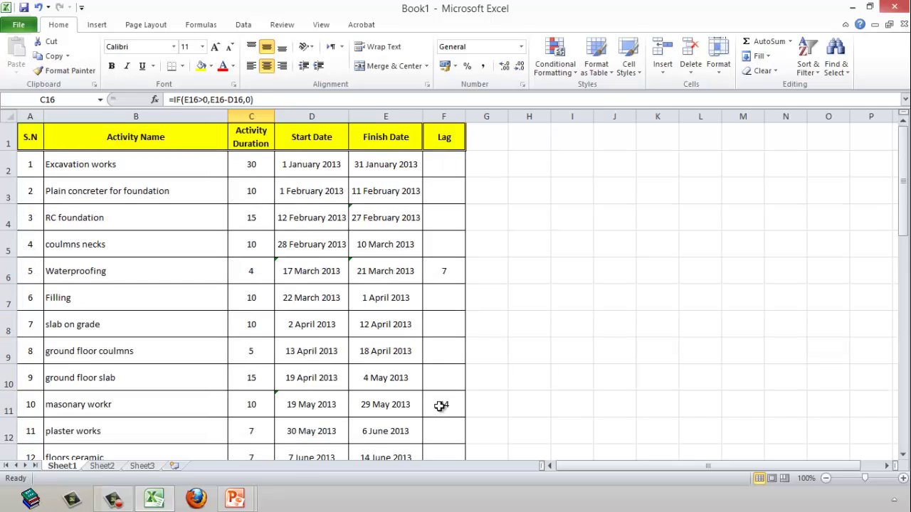
pyautogui.click(438, 405)
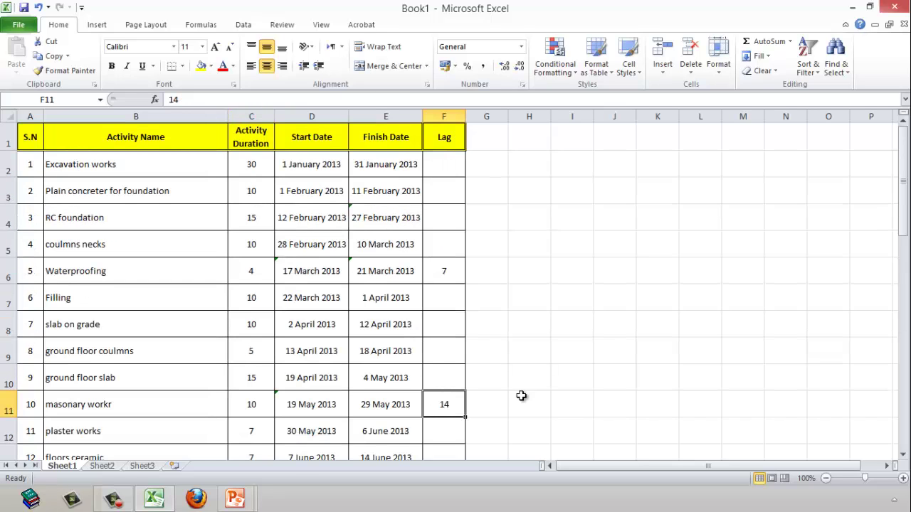
# Apply a 2-color scale rule to durations C2:C15, light green for the lowest value and red for the highest.
pyautogui.click(252, 166)
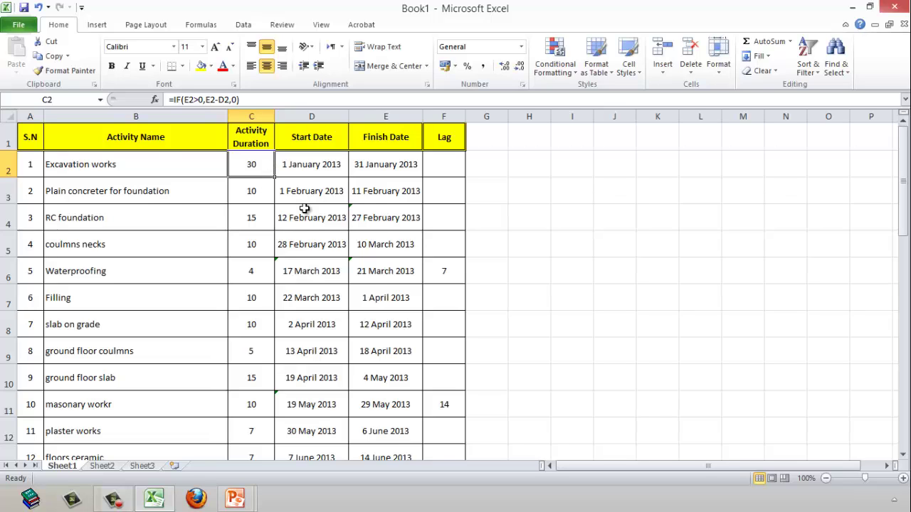
pyautogui.moveTo(249, 165); pyautogui.dragTo(258, 298)
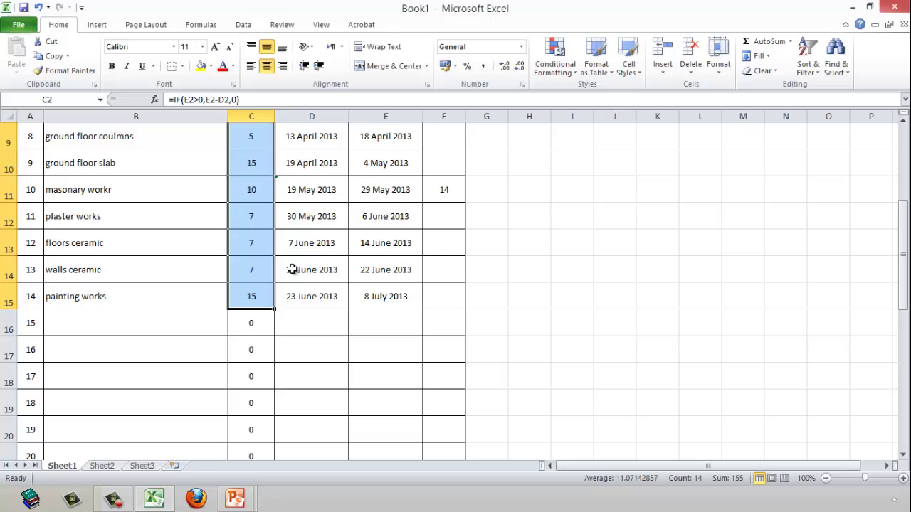
pyautogui.click(573, 72)
pyautogui.click(588, 239)
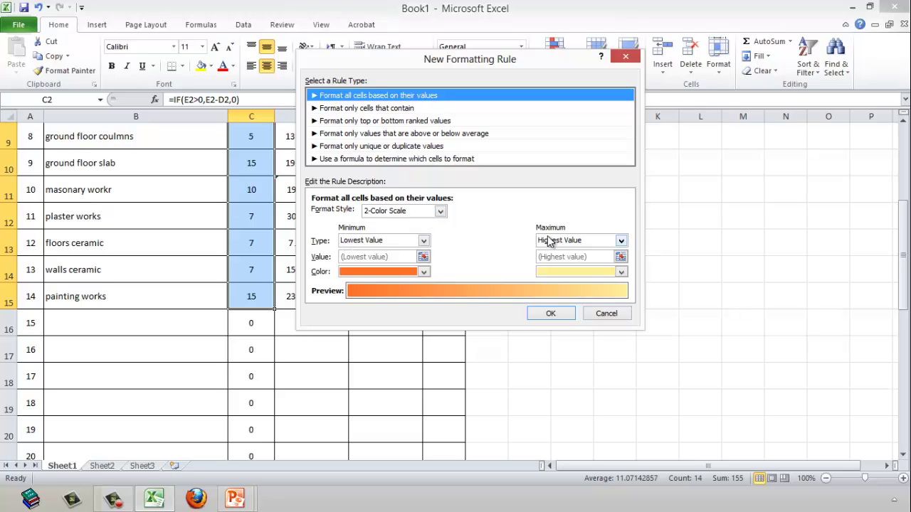
pyautogui.click(424, 272)
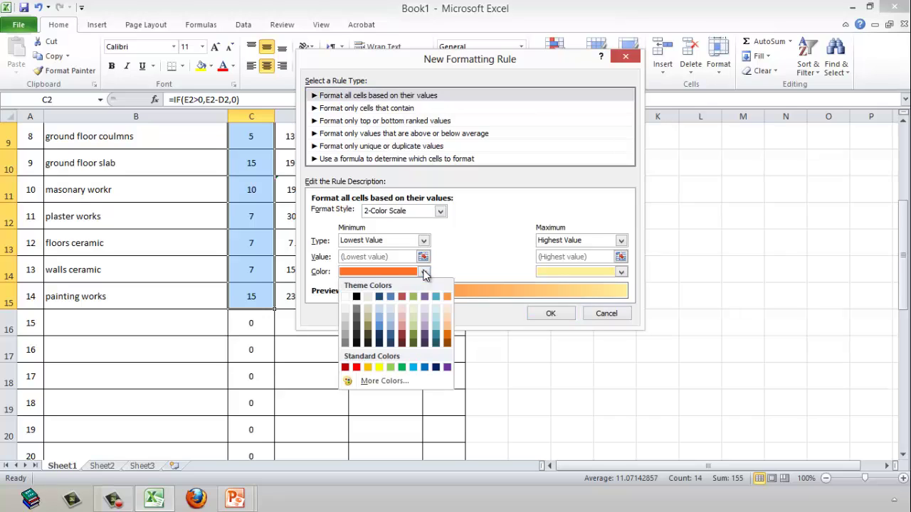
pyautogui.click(389, 367)
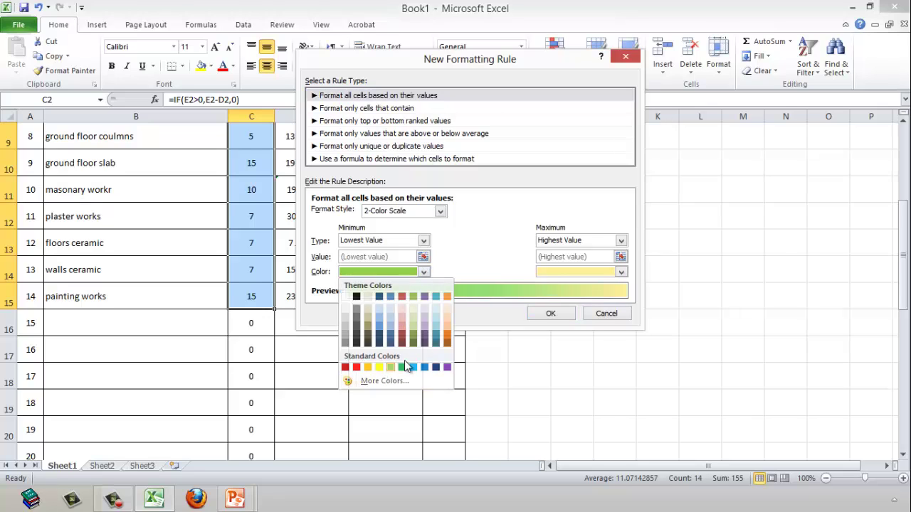
pyautogui.click(621, 272)
pyautogui.click(554, 368)
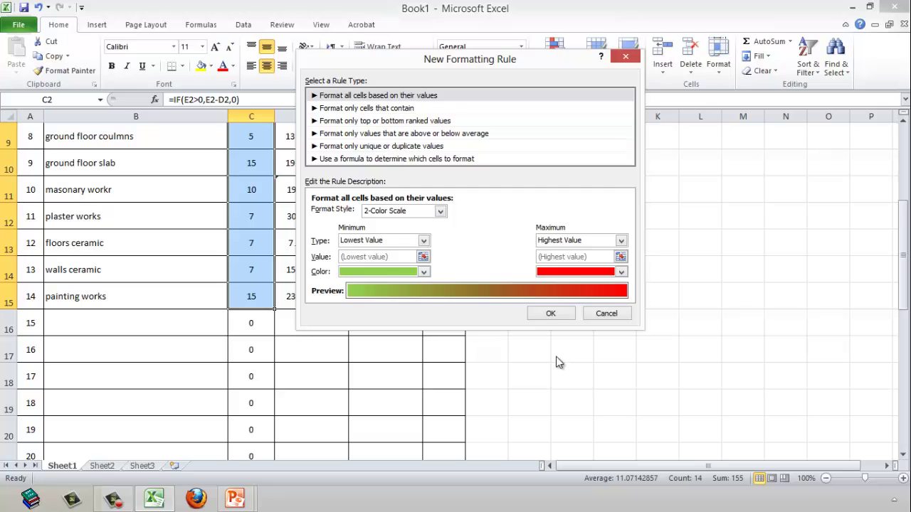
pyautogui.click(551, 314)
pyautogui.scroll(3, 433, 329)
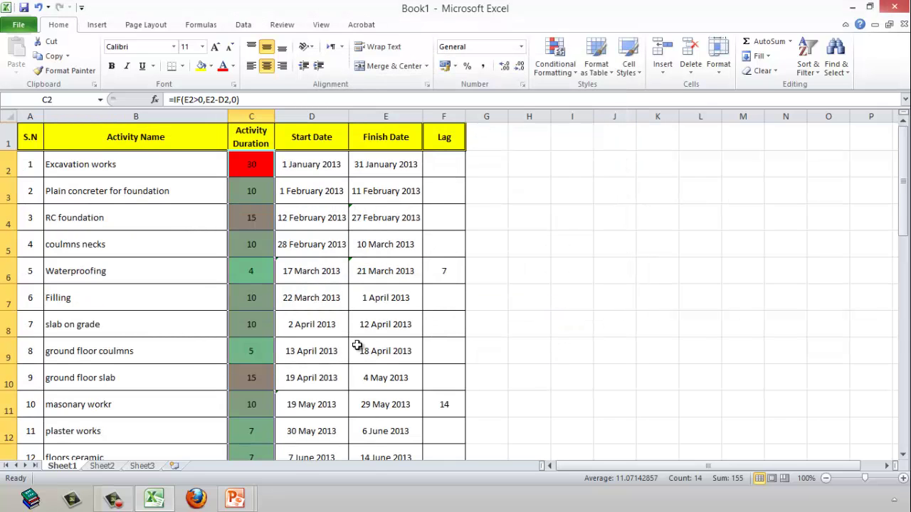
pyautogui.click(549, 276)
# Examine the color-scaled activity durations, comparing the shades of the longest, medium and shortest activities.
pyautogui.scroll(-2, 372, 207)
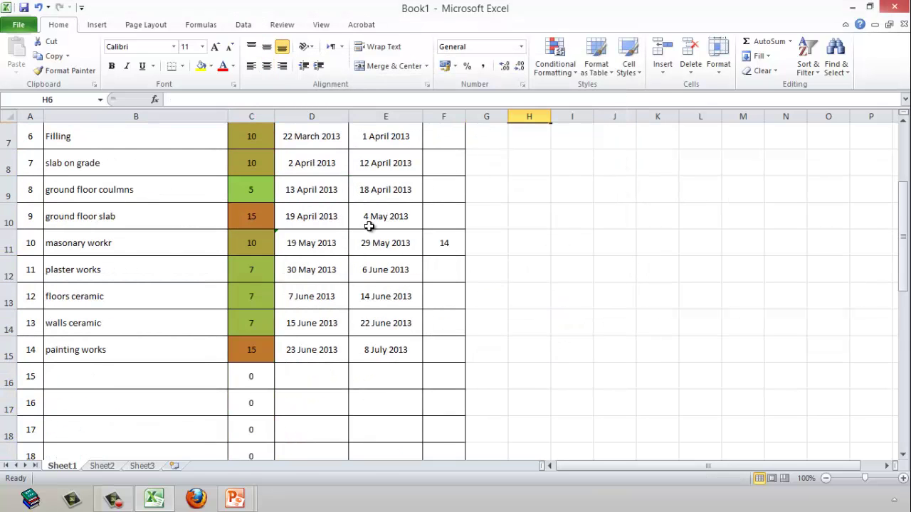
pyautogui.scroll(2, 252, 351)
pyautogui.click(245, 158)
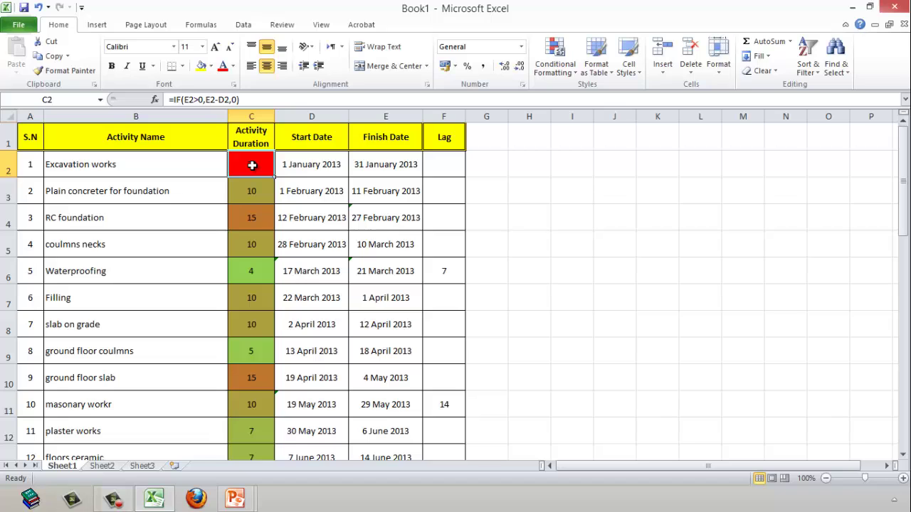
pyautogui.click(247, 351)
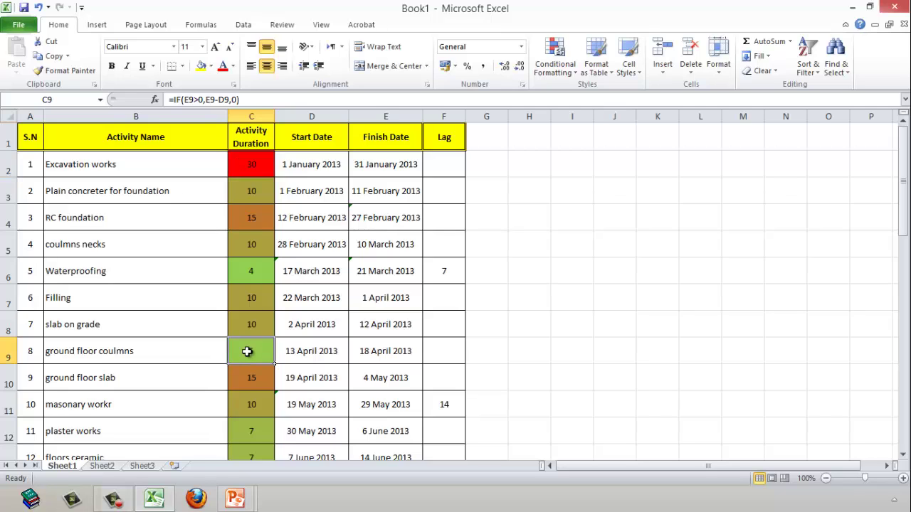
pyautogui.scroll(-2, 304, 322)
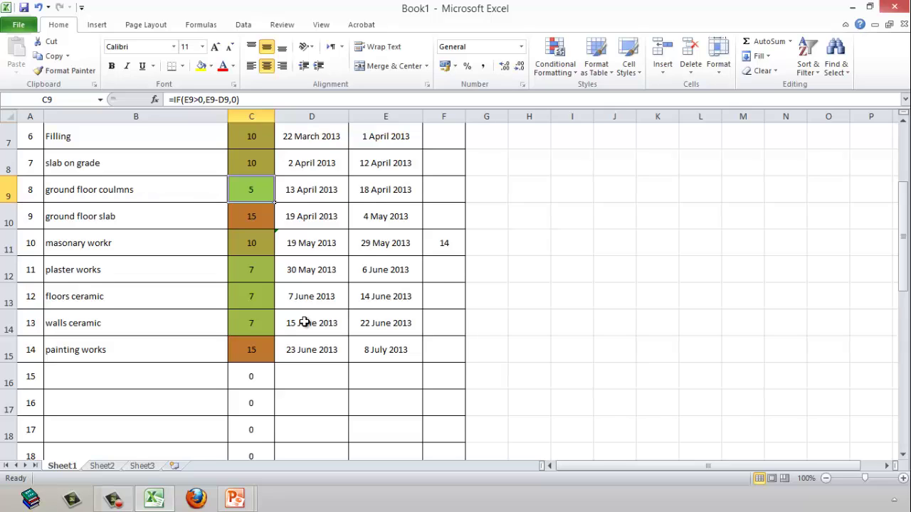
pyautogui.scroll(2, 196, 363)
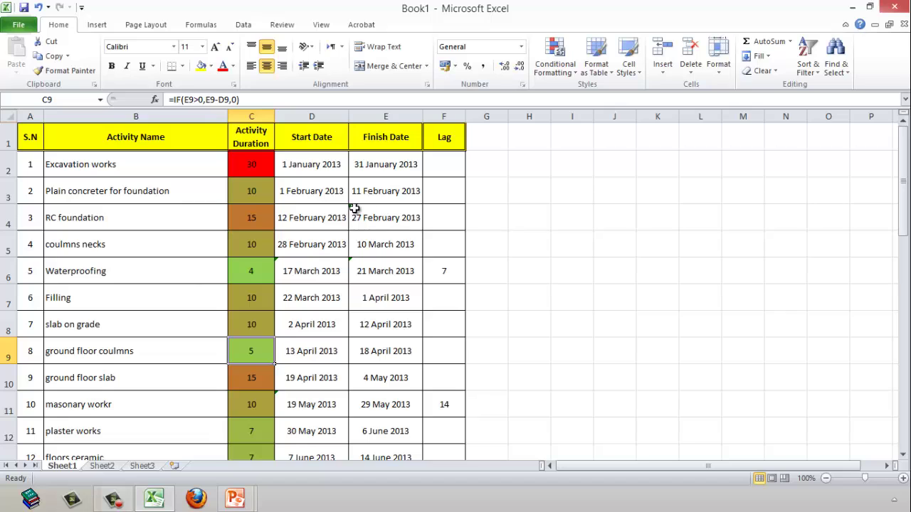
pyautogui.click(251, 163)
pyautogui.click(251, 190)
pyautogui.click(247, 217)
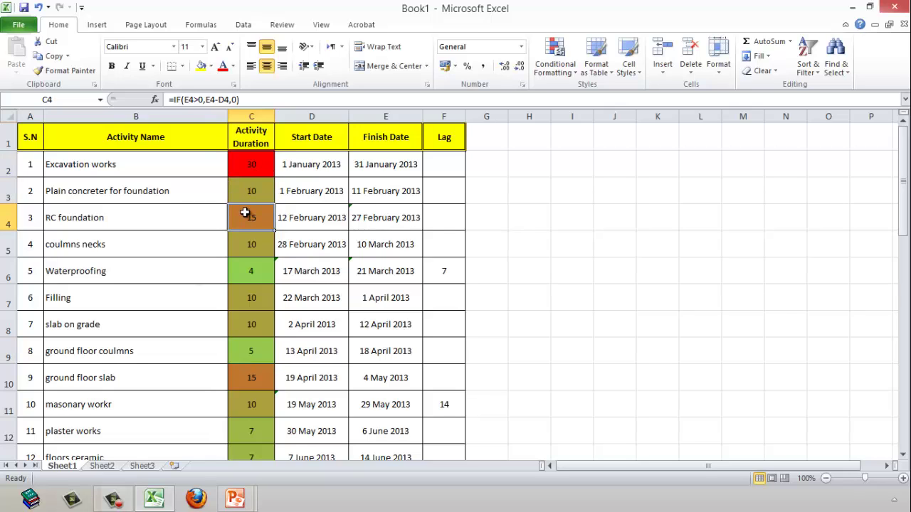
pyautogui.click(245, 242)
pyautogui.click(244, 269)
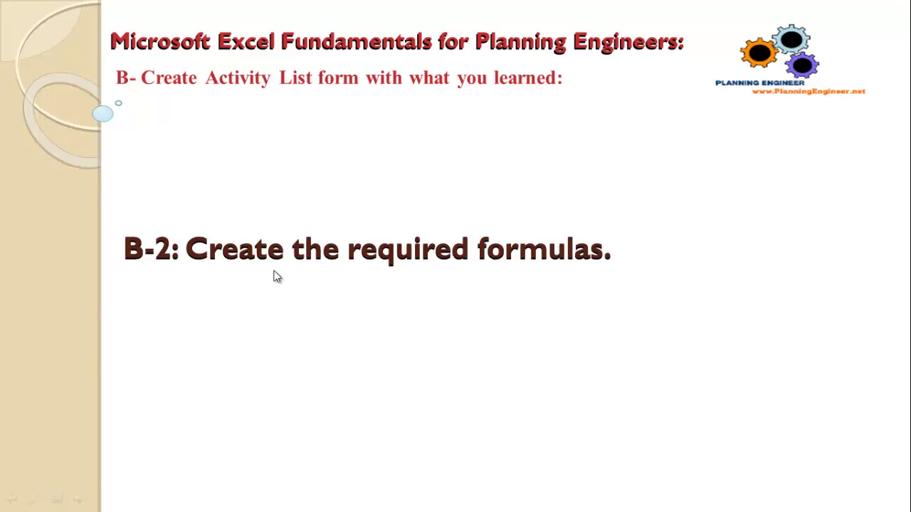
pyautogui.click(577, 267)
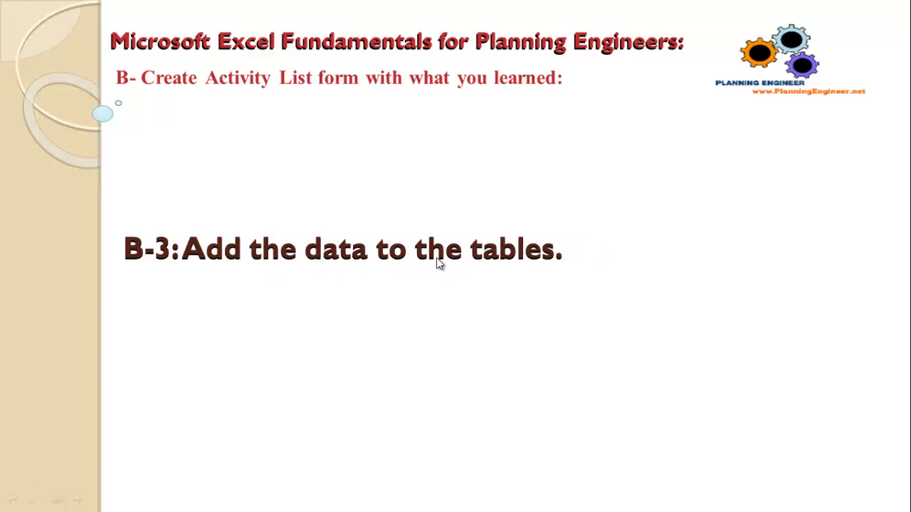
pyautogui.click(560, 261)
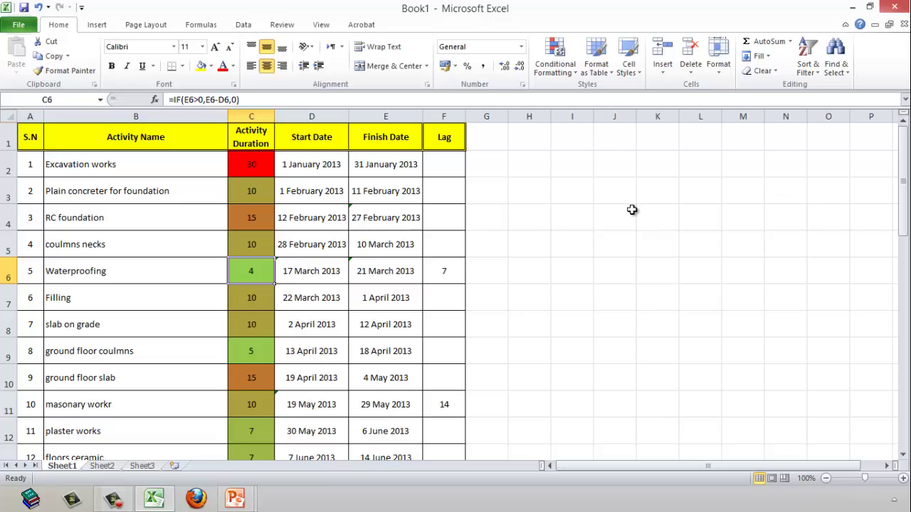
# Delete the unused rows 16 to 35 below the painting works activity.
pyautogui.click(560, 208)
pyautogui.scroll(-4, 530, 254)
pyautogui.scroll(4, 527, 259)
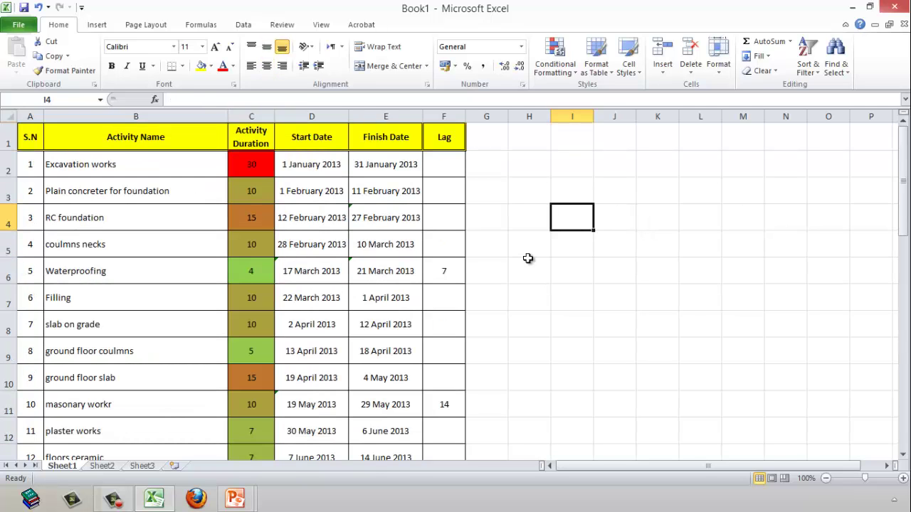
pyautogui.scroll(-7, 527, 259)
pyautogui.scroll(4, 527, 258)
pyautogui.moveTo(3, 296); pyautogui.dragTo(7, 433)
pyautogui.rightClick(7, 433)
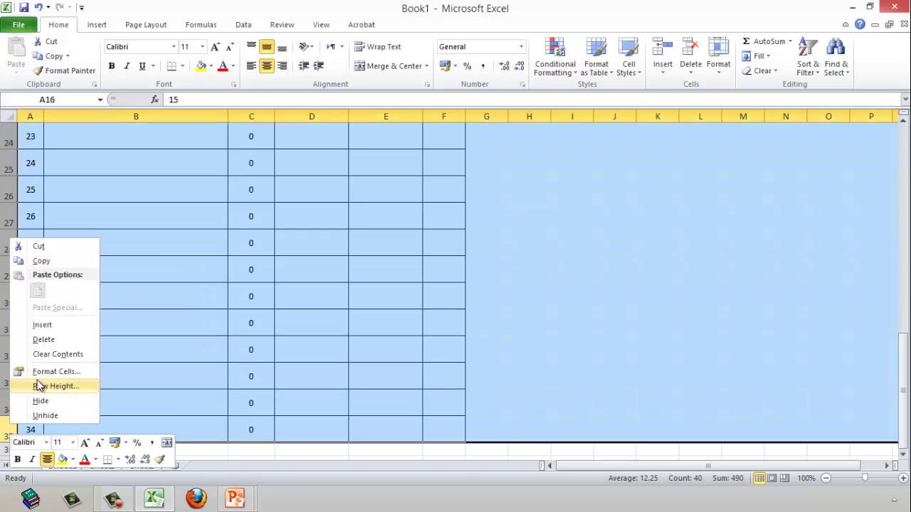
pyautogui.click(48, 340)
pyautogui.click(402, 325)
pyautogui.scroll(6, 541, 244)
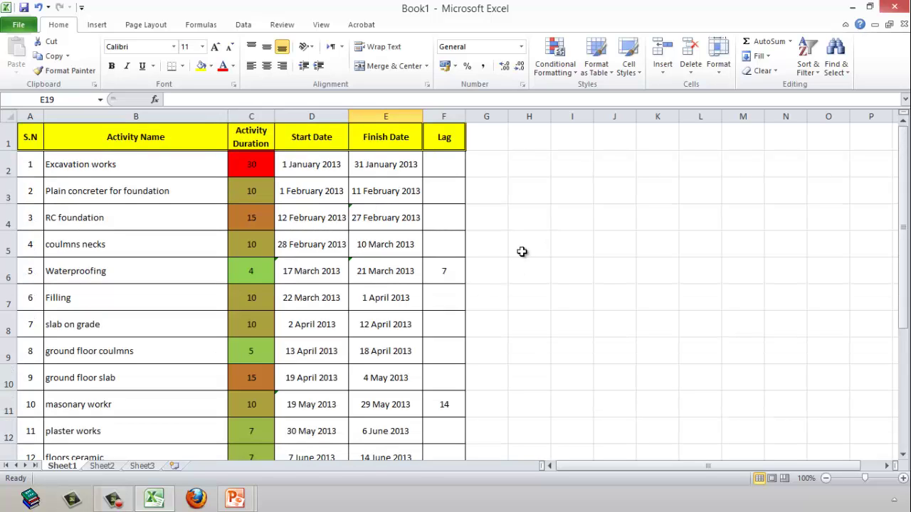
# Confirm the sheet's page setup with portrait orientation, A4 paper and 100% scaling.
pyautogui.click(149, 24)
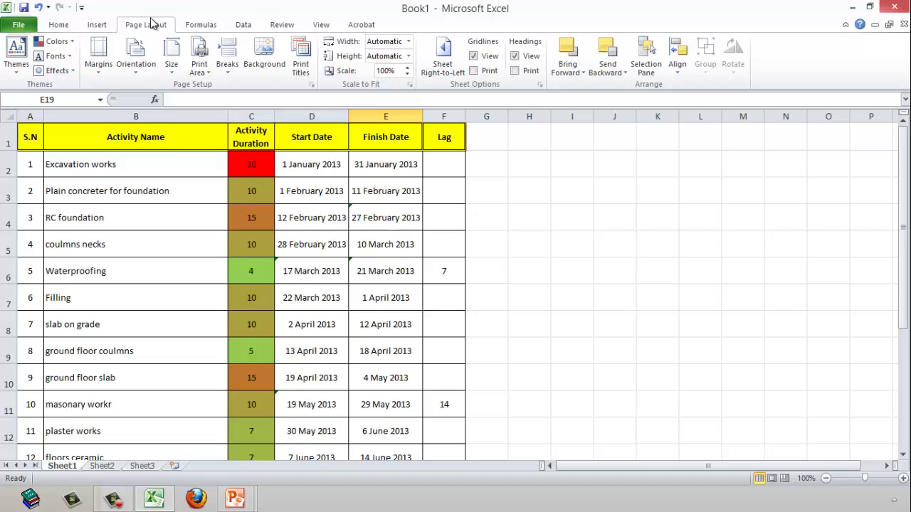
pyautogui.click(312, 84)
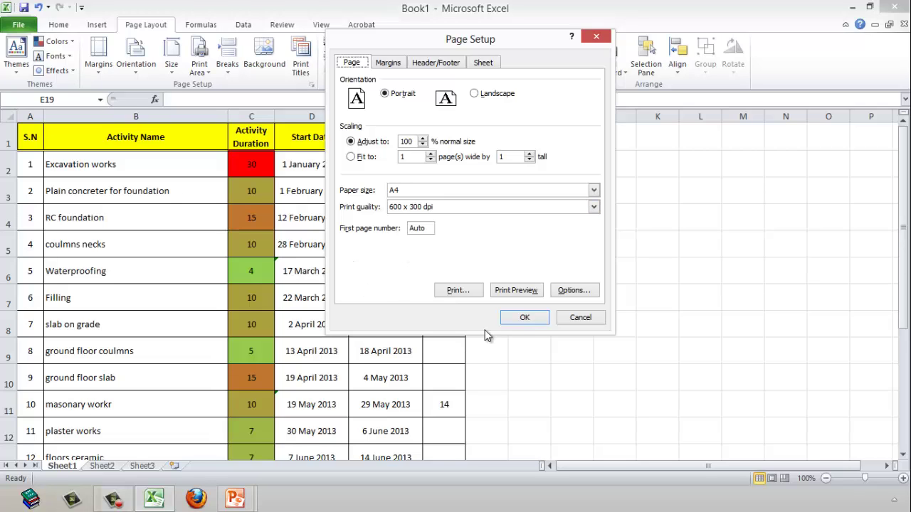
pyautogui.click(523, 319)
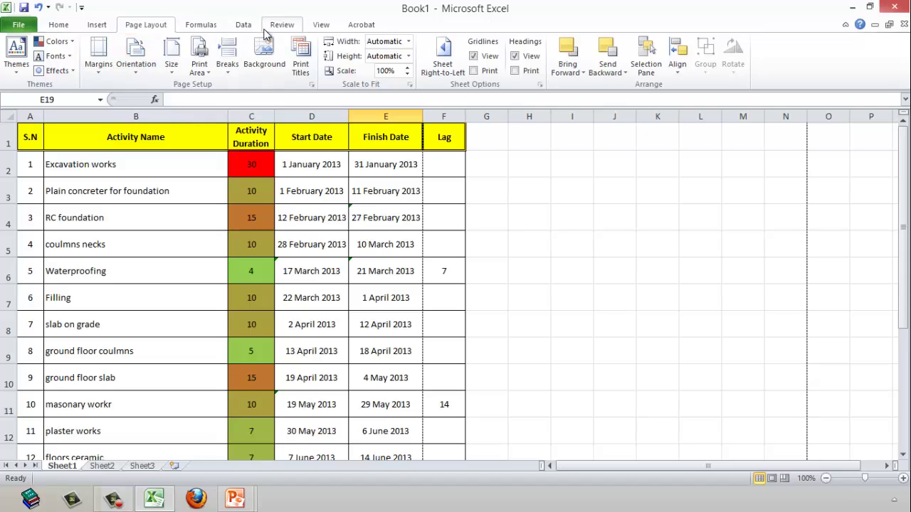
# Move the vertical page break in Page Break Preview to include the Lag column on page 1, and return to Normal view.
pyautogui.click(321, 25)
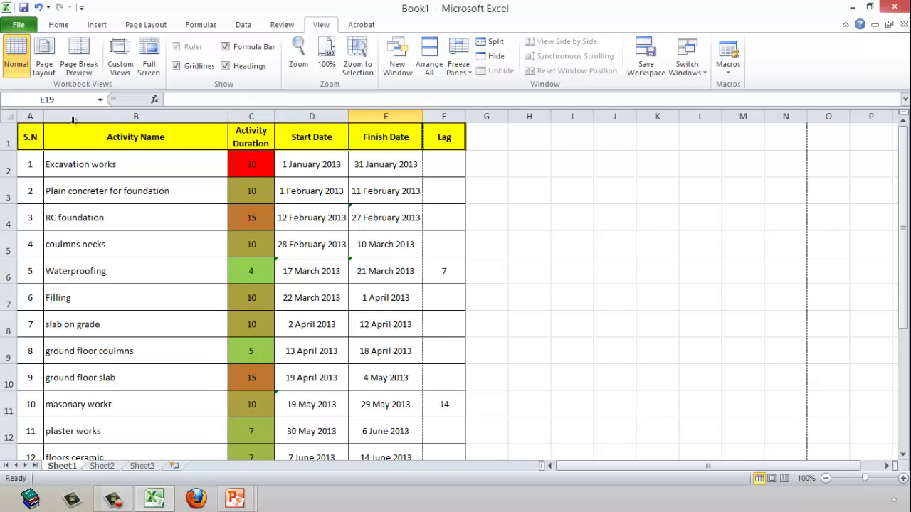
pyautogui.click(80, 47)
pyautogui.click(405, 193)
pyautogui.click(476, 209)
pyautogui.moveTo(259, 164); pyautogui.dragTo(286, 171)
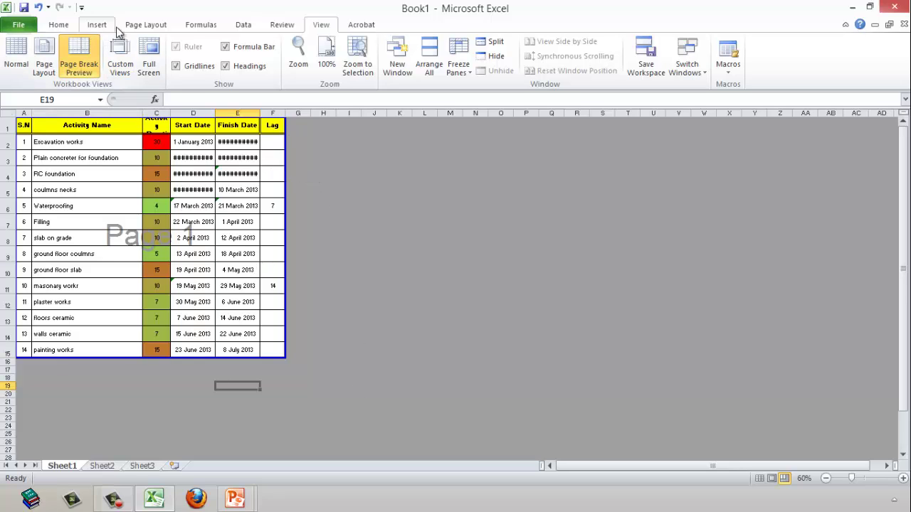
pyautogui.click(17, 57)
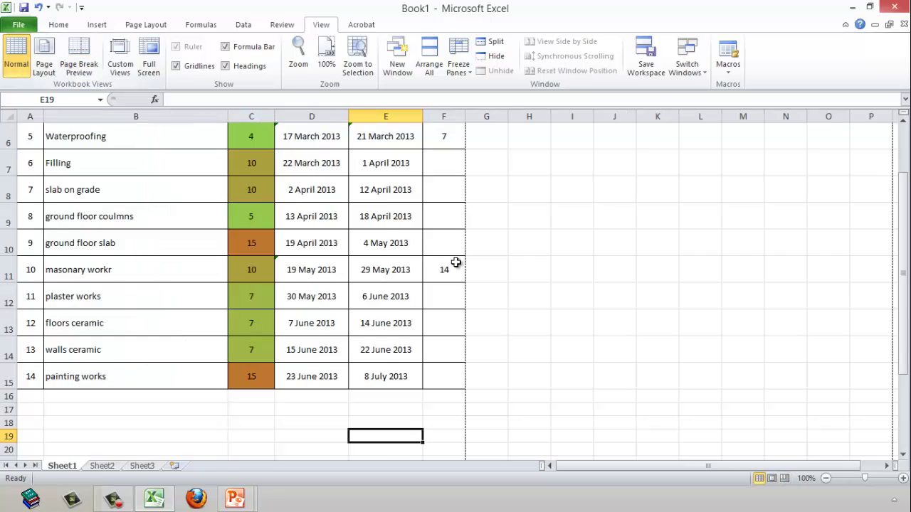
pyautogui.scroll(2, 498, 267)
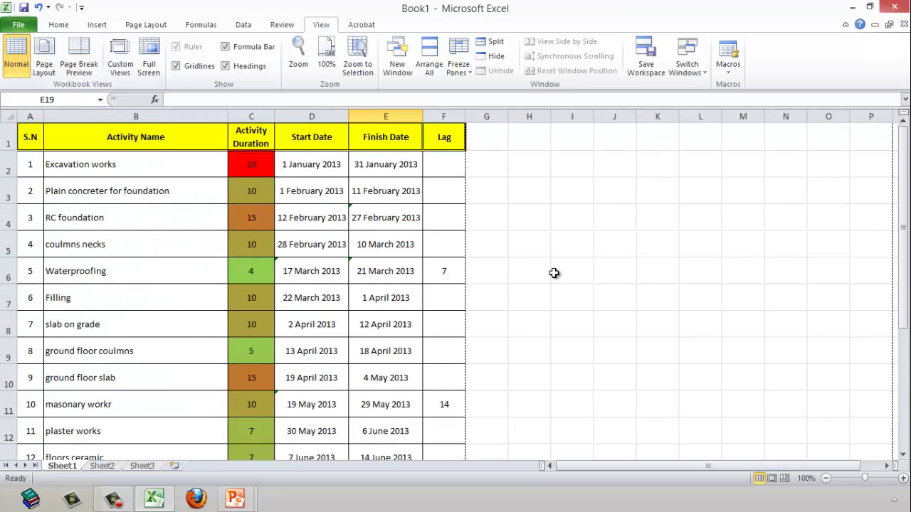
# Add Print Preview and Print to the Quick Access Toolbar and preview the schedule's printed page.
pyautogui.click(82, 7)
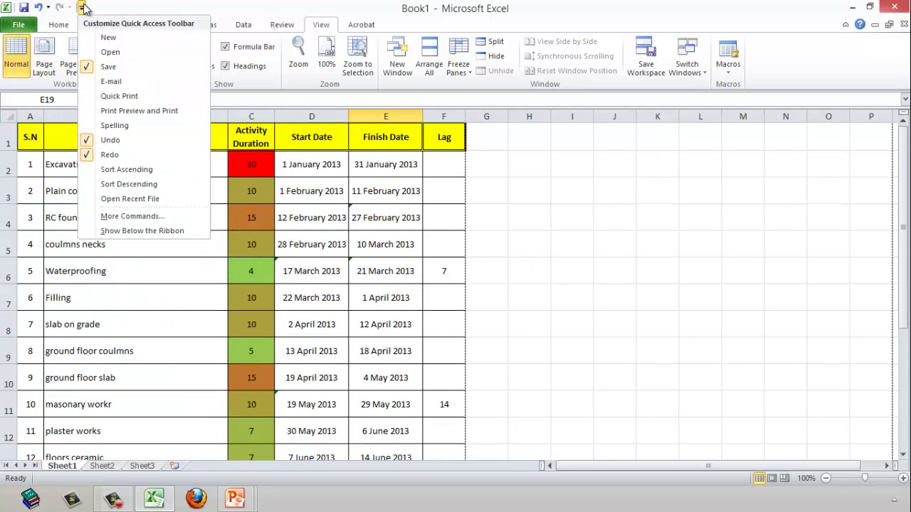
pyautogui.click(151, 113)
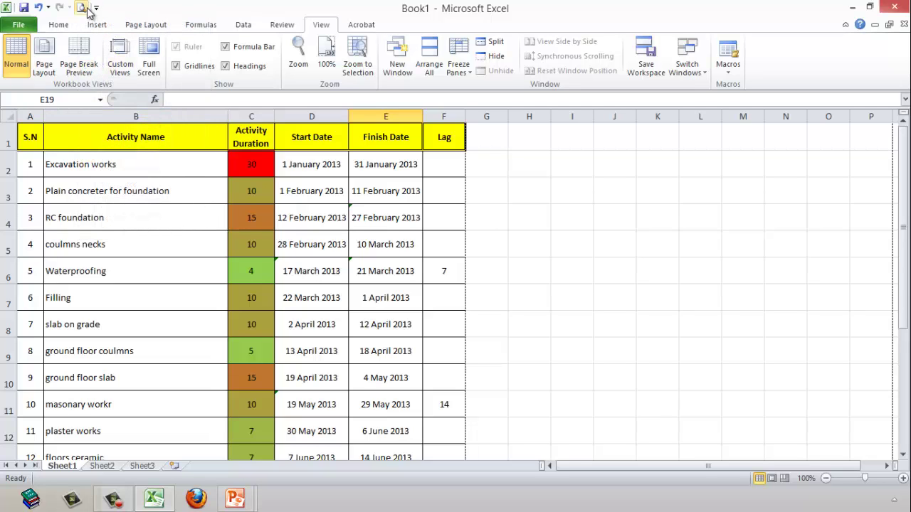
pyautogui.click(85, 7)
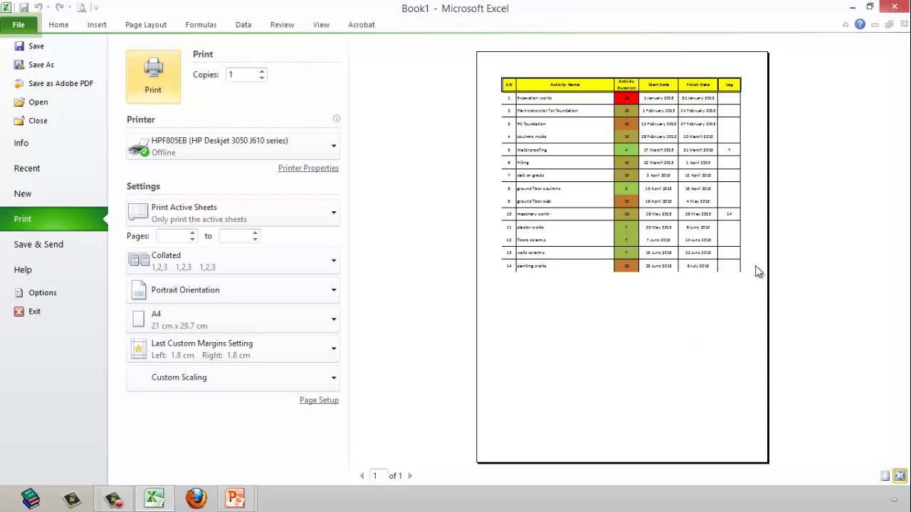
pyautogui.click(60, 25)
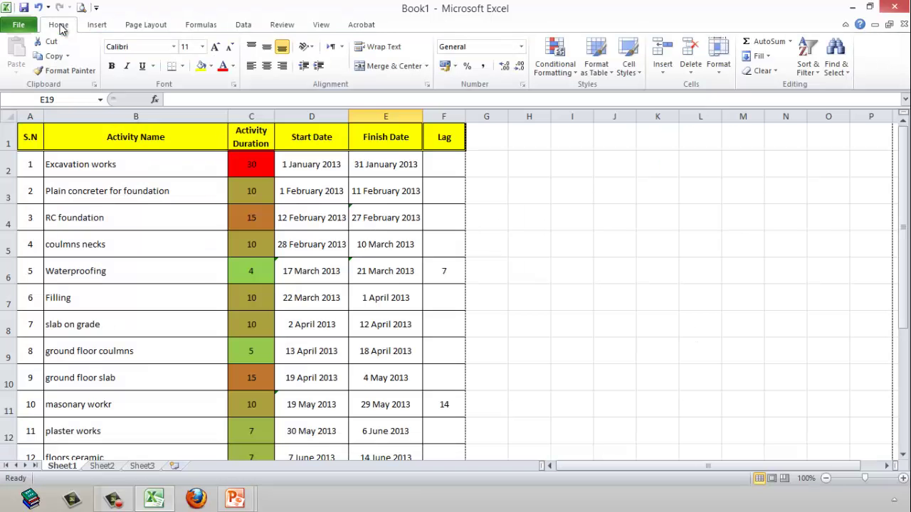
# Change the page orientation to landscape and check where the page breaks fall around the schedule.
pyautogui.click(158, 26)
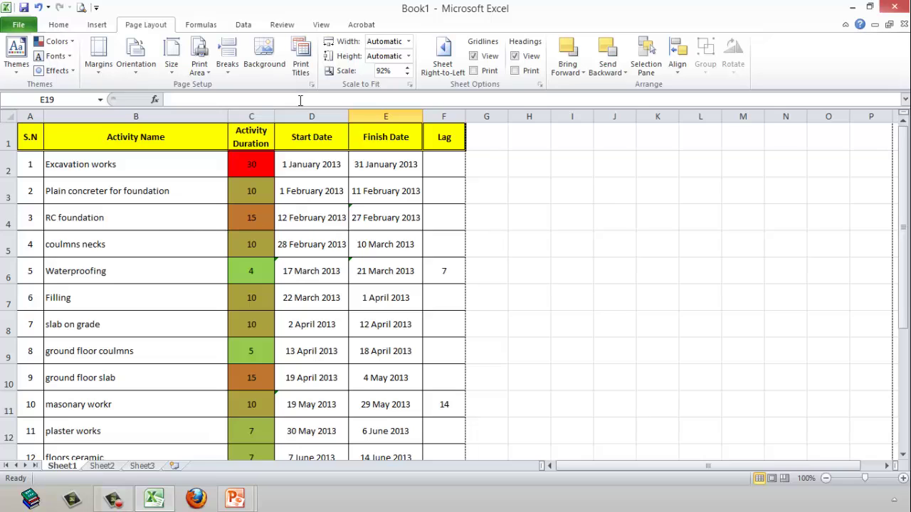
pyautogui.click(312, 84)
pyautogui.click(485, 95)
pyautogui.click(518, 321)
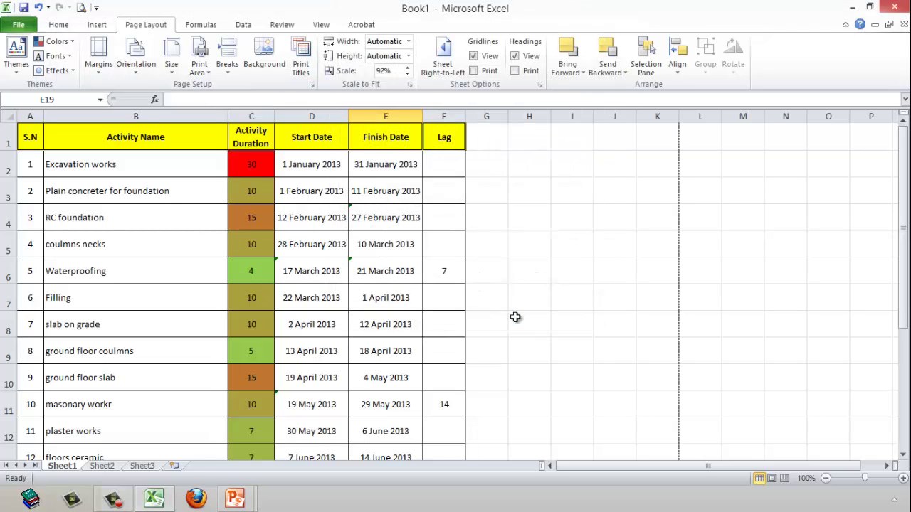
pyautogui.scroll(-3, 633, 263)
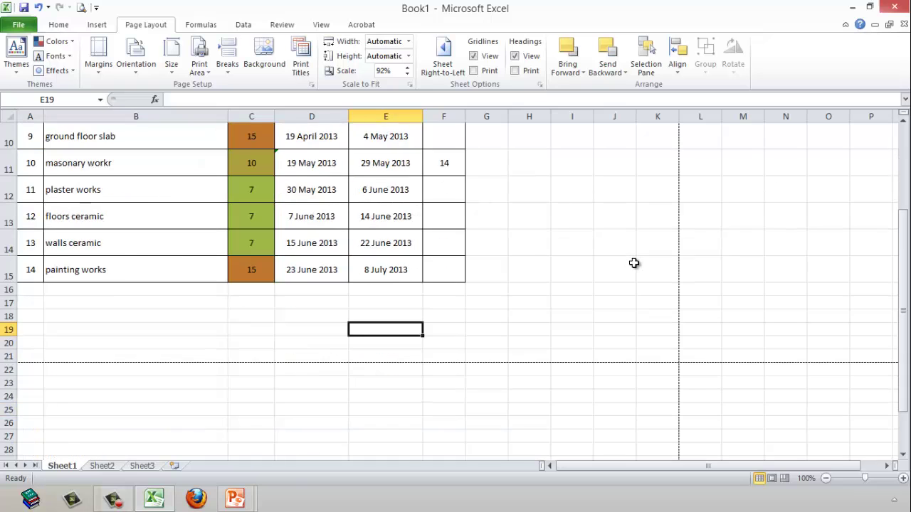
pyautogui.scroll(3, 634, 263)
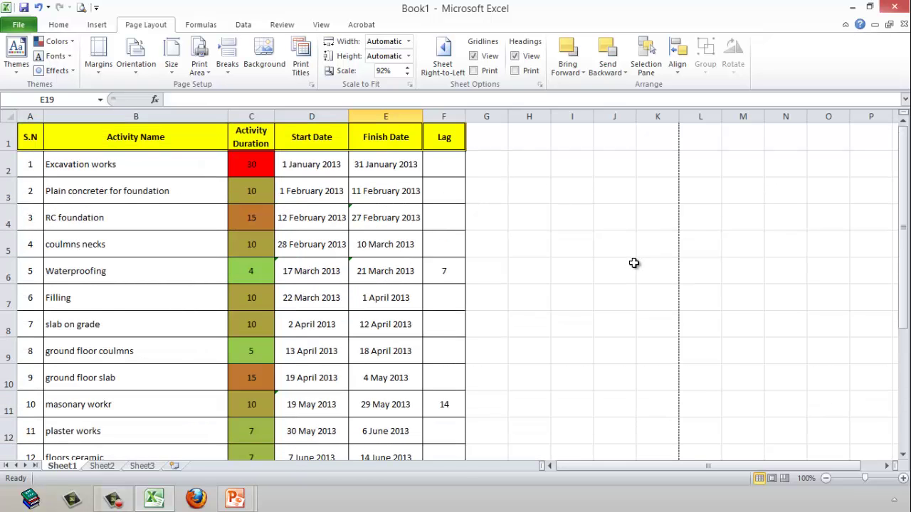
# Widen the Activity Name, Activity Duration, Start Date and Finish Date columns to use more of the landscape page width.
pyautogui.click(203, 115)
pyautogui.moveTo(228, 116); pyautogui.dragTo(562, 115)
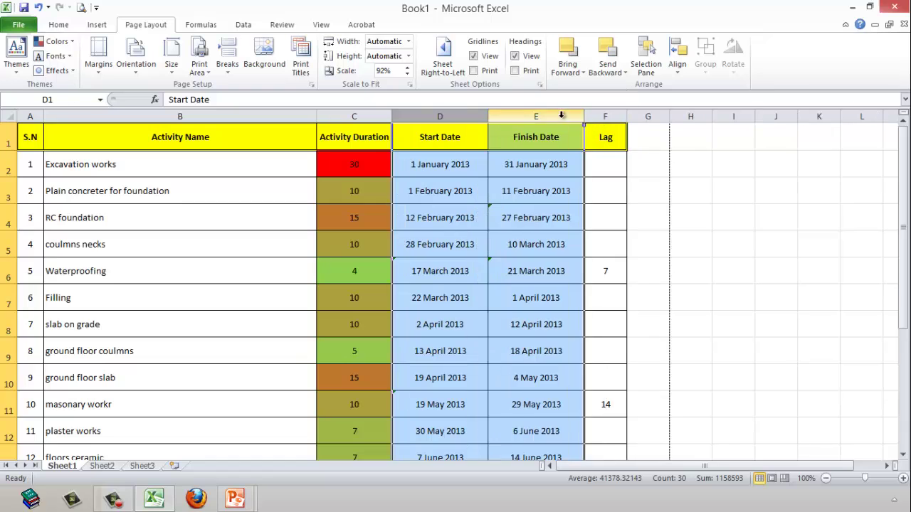
# Widen the Lag, S.N and Activity Name columns so the schedule fills the landscape page up to the page break.
pyautogui.click(617, 116)
pyautogui.moveTo(627, 116); pyautogui.dragTo(641, 120)
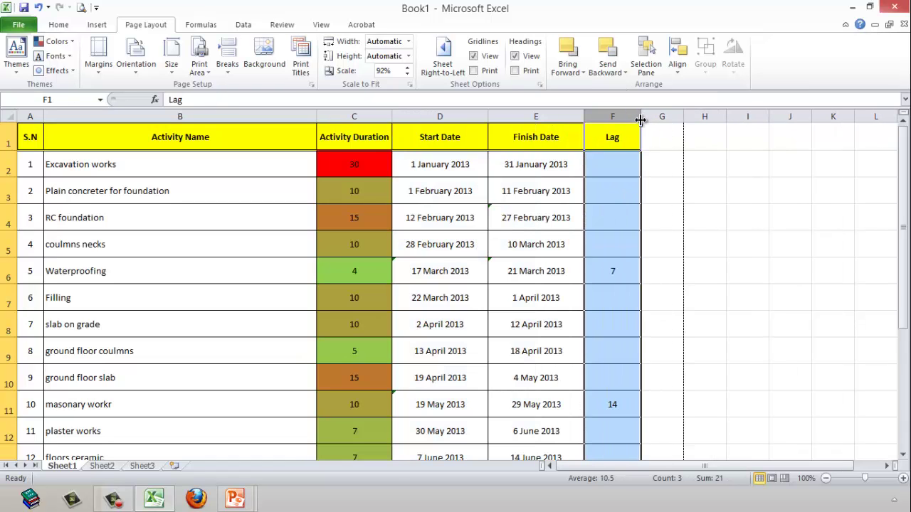
pyautogui.click(684, 135)
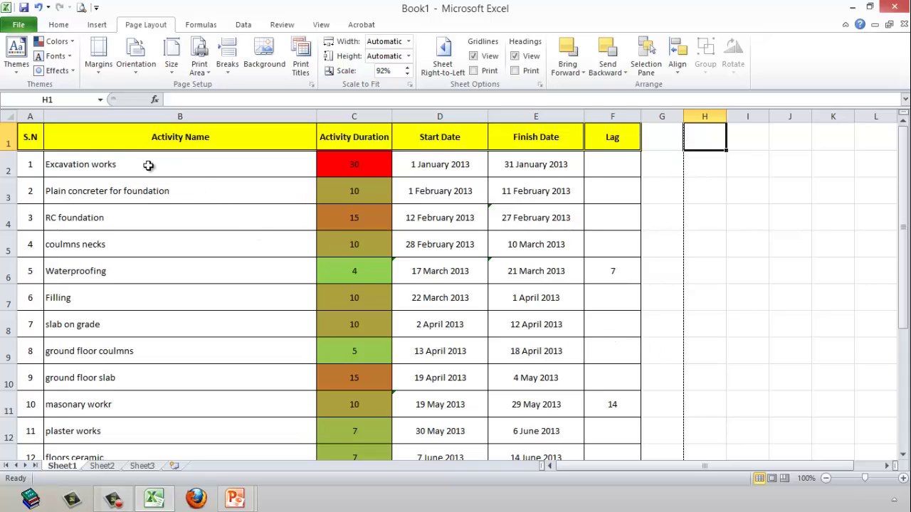
pyautogui.moveTo(44, 109); pyautogui.dragTo(52, 108)
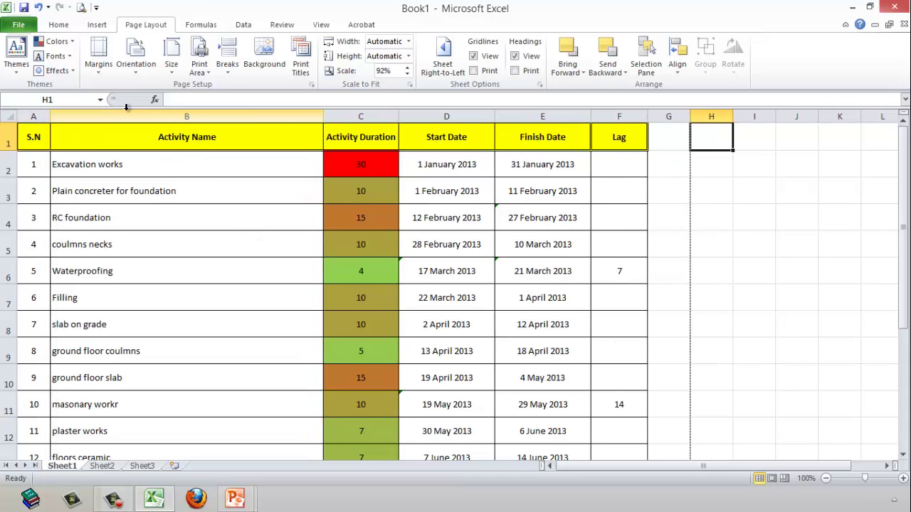
pyautogui.moveTo(326, 115); pyautogui.dragTo(333, 115)
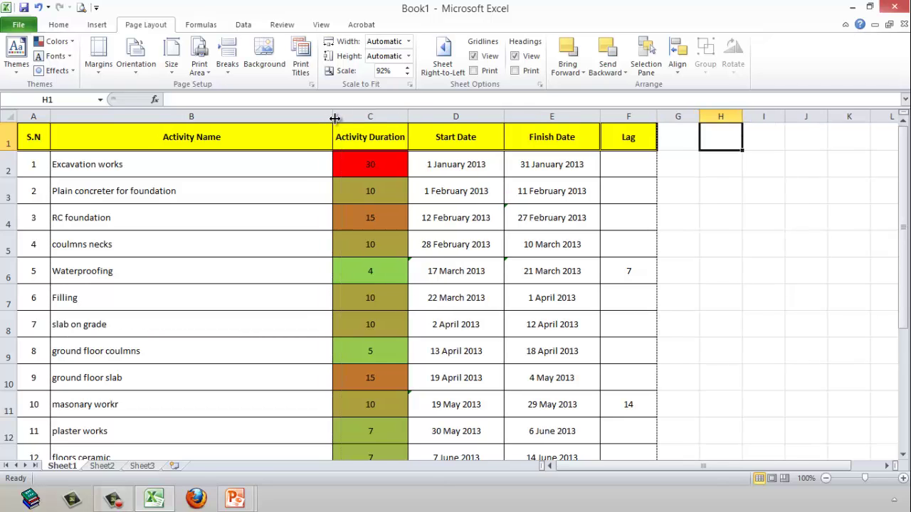
# Increase the height of the header row and preview the schedule's printed page.
pyautogui.scroll(-3, 742, 178)
pyautogui.scroll(3, 742, 178)
pyautogui.click(8, 136)
pyautogui.moveTo(6, 150); pyautogui.dragTo(5, 162)
pyautogui.click(692, 185)
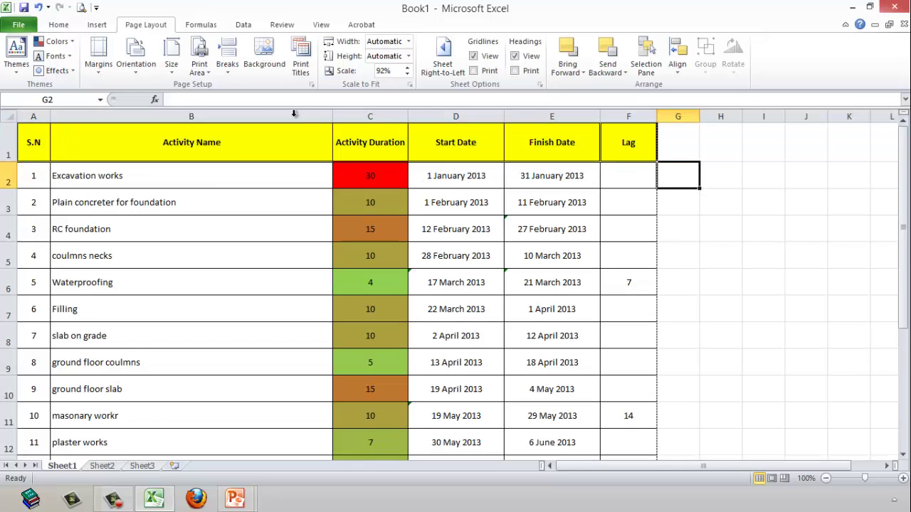
pyautogui.click(83, 8)
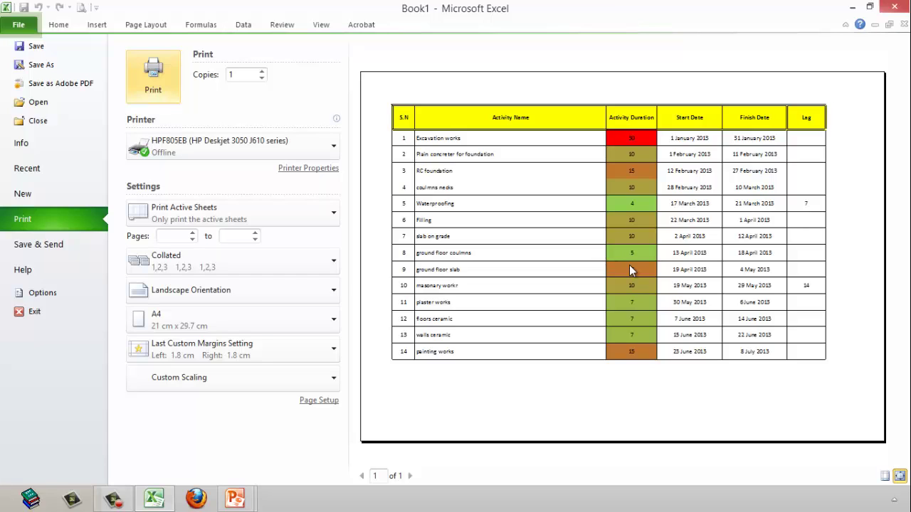
pyautogui.click(51, 27)
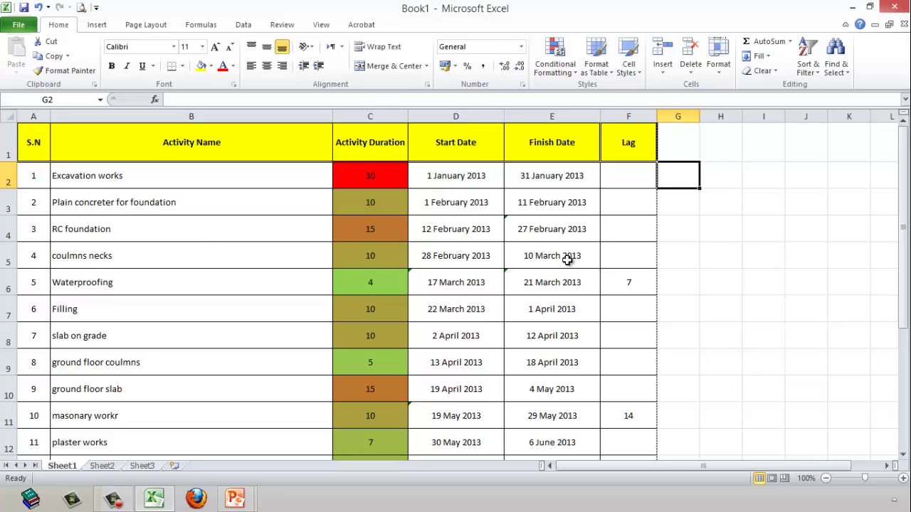
# Run a spelling check on the sheet and correct both "coulmns" entries to "columns".
pyautogui.click(286, 27)
pyautogui.click(17, 56)
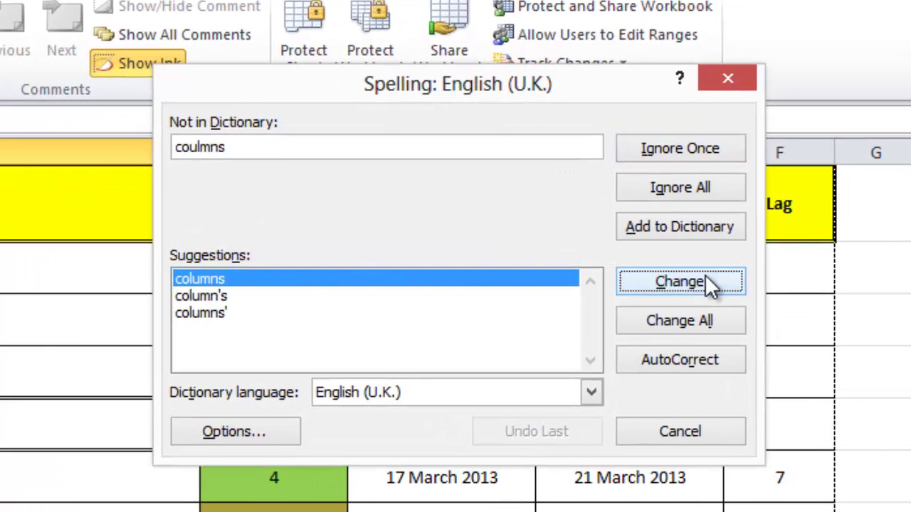
pyautogui.click(590, 183)
pyautogui.click(709, 283)
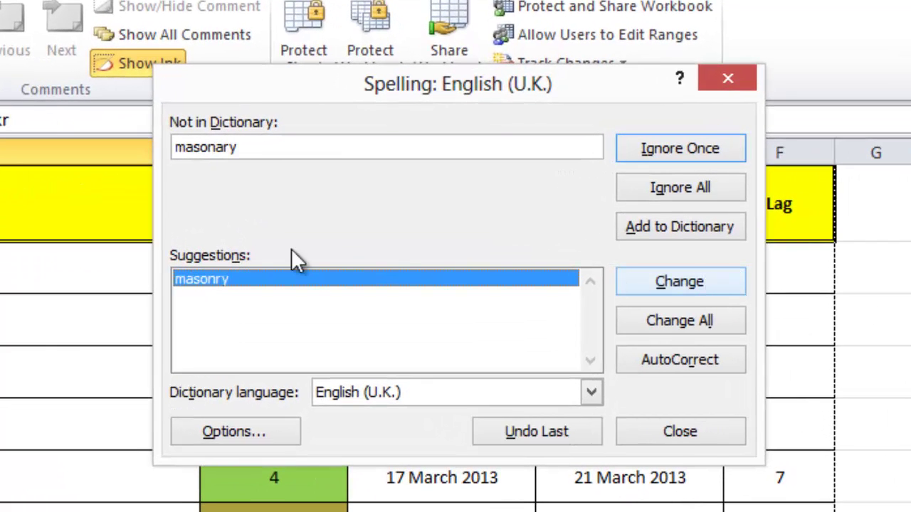
# Correct "masonary workr" to "masonry works" and finish the spelling check from the beginning of the sheet.
pyautogui.click(653, 281)
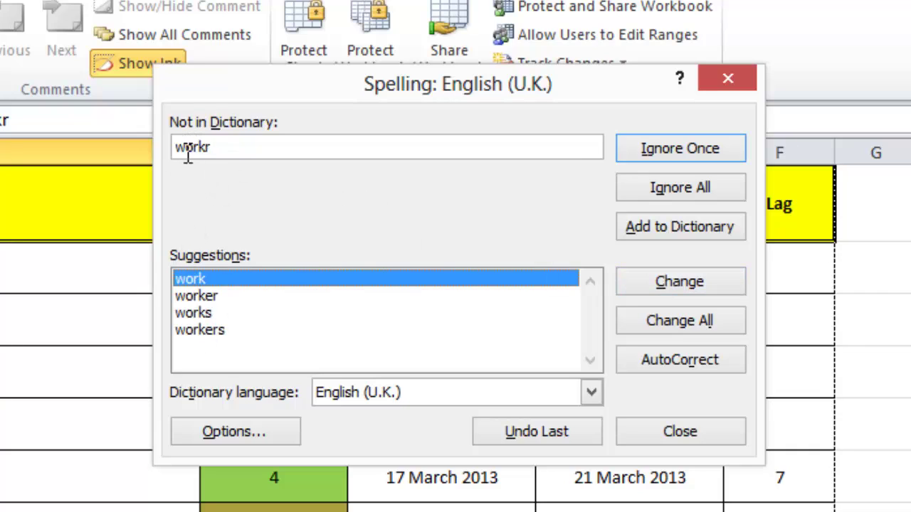
pyautogui.click(210, 314)
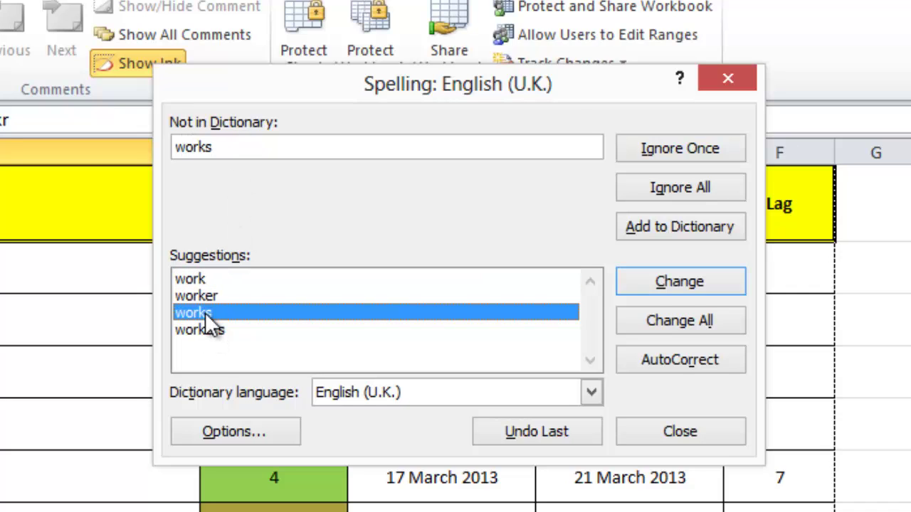
pyautogui.click(682, 277)
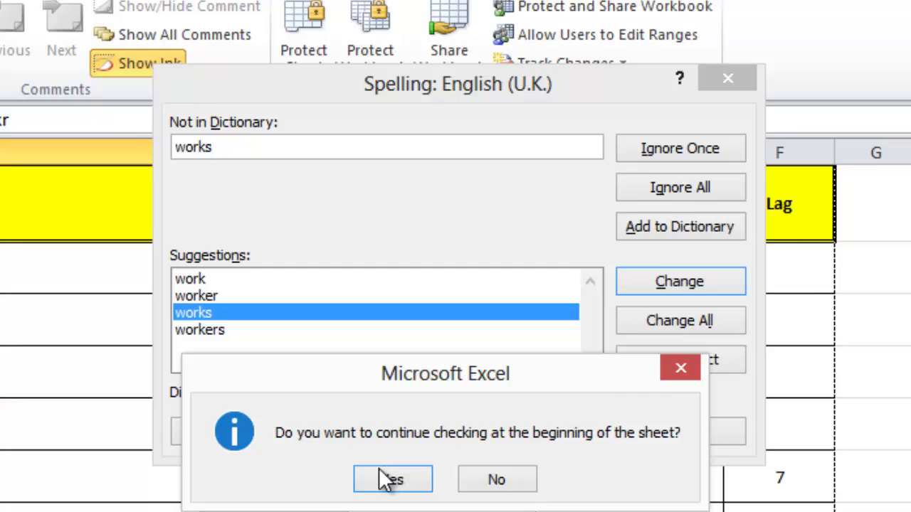
pyautogui.click(388, 481)
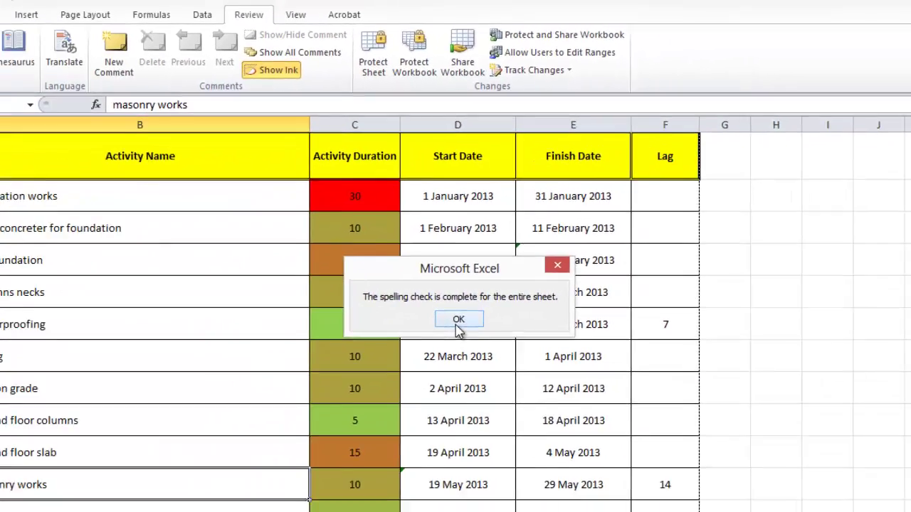
pyautogui.click(447, 476)
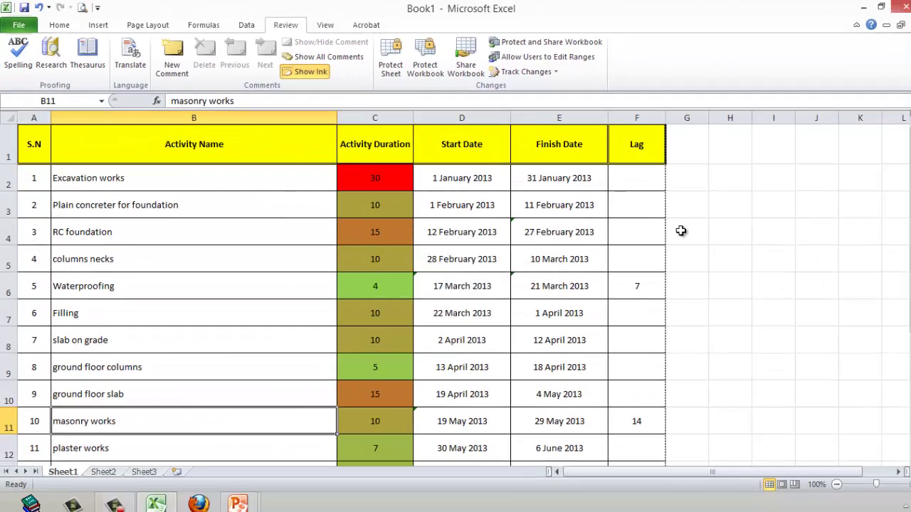